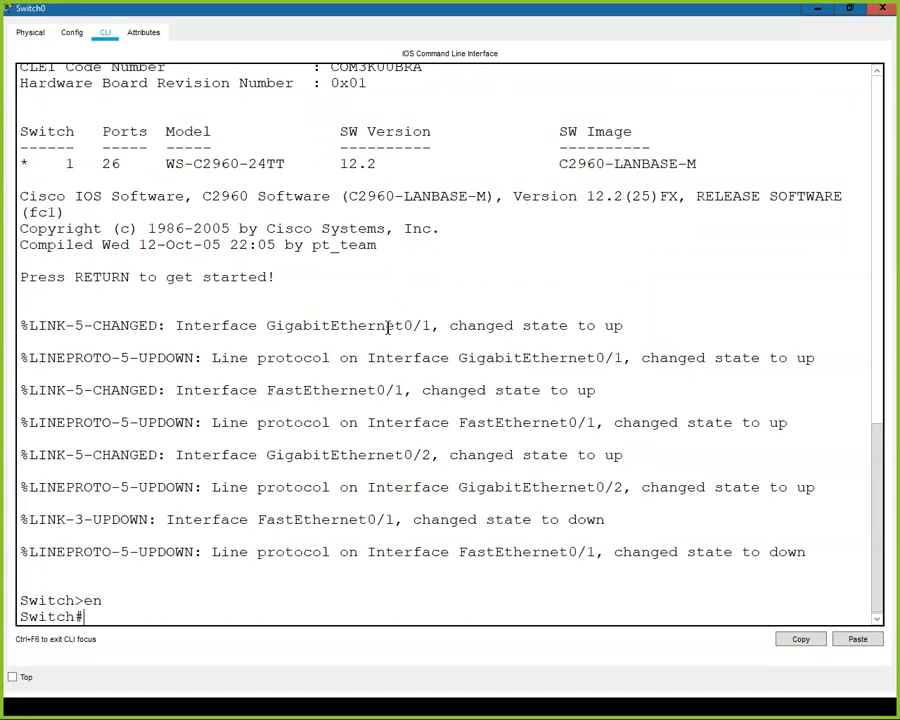
Enter global configuration mode on Switch0 and disable spanning tree for VLAN 1, putting its window away when finished.
type("config t")
key("Return")
type("no ")
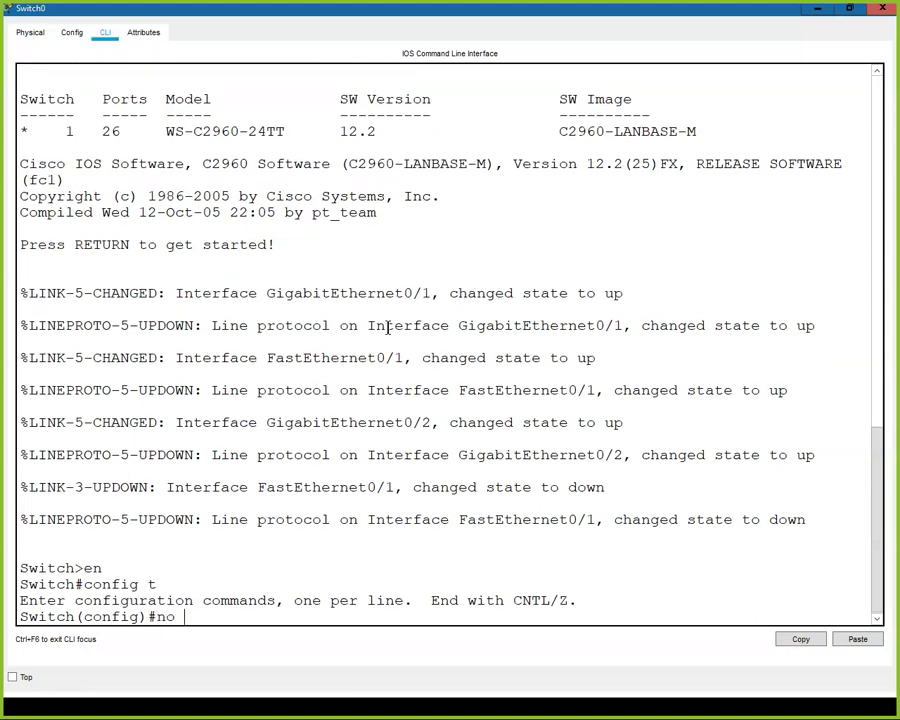
type("spanning-tree v")
key("Tab")
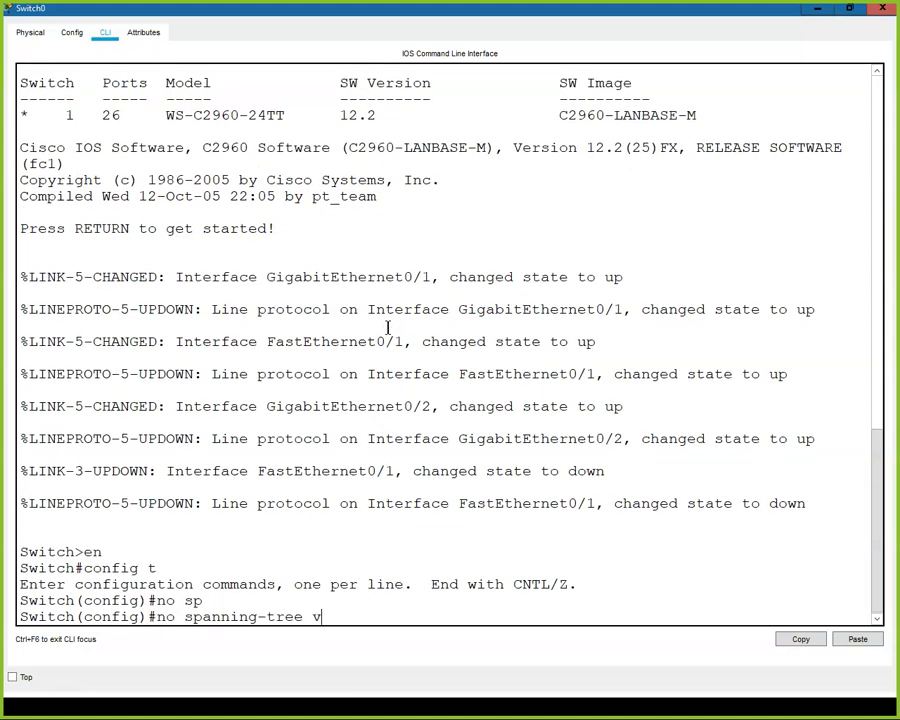
type("v")
key("Tab")
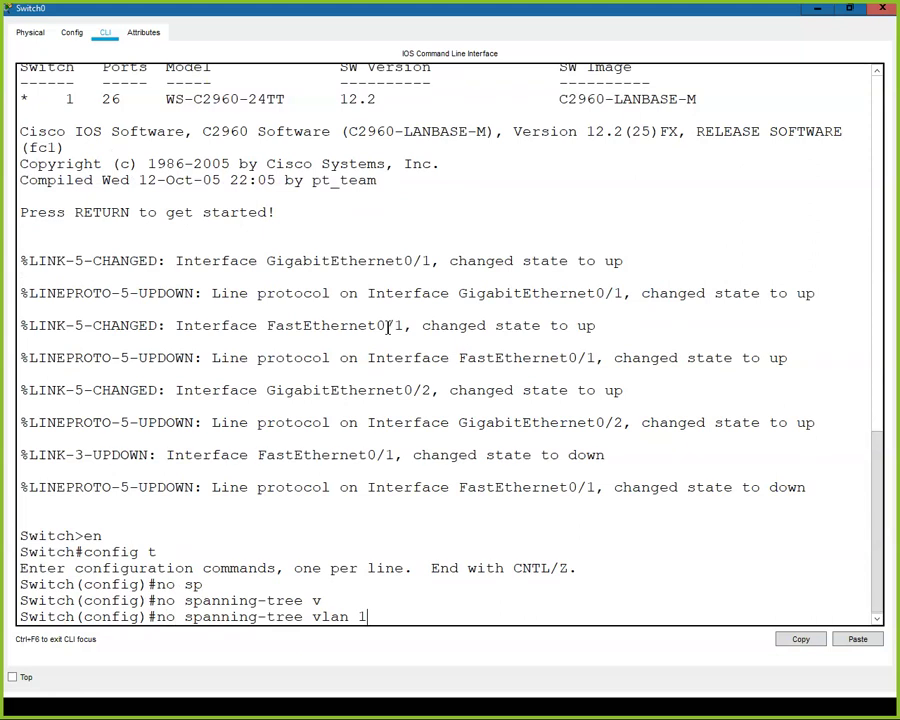
type("1")
key("Return")
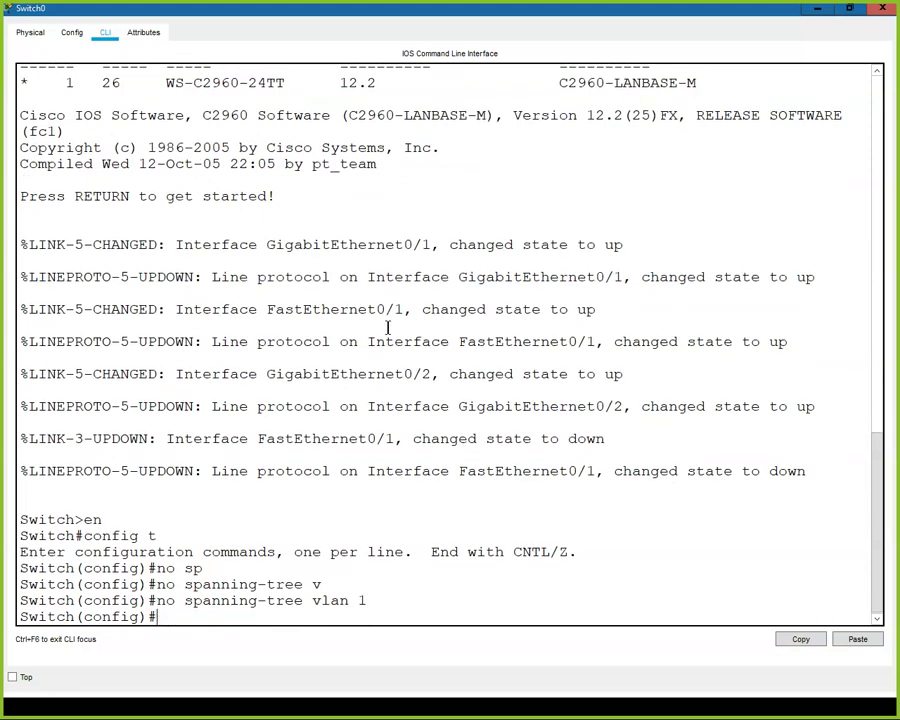
left_click(817, 10)
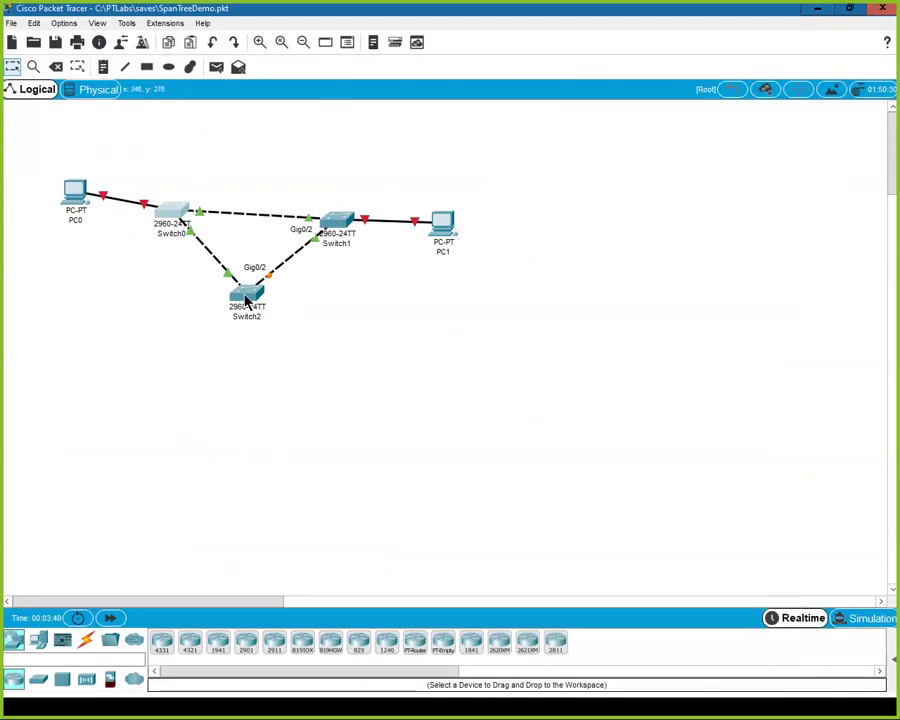
Open the command-line interface of Switch2 and enter privileged mode, continuing into global configuration mode.
left_click(246, 296)
left_click(360, 166)
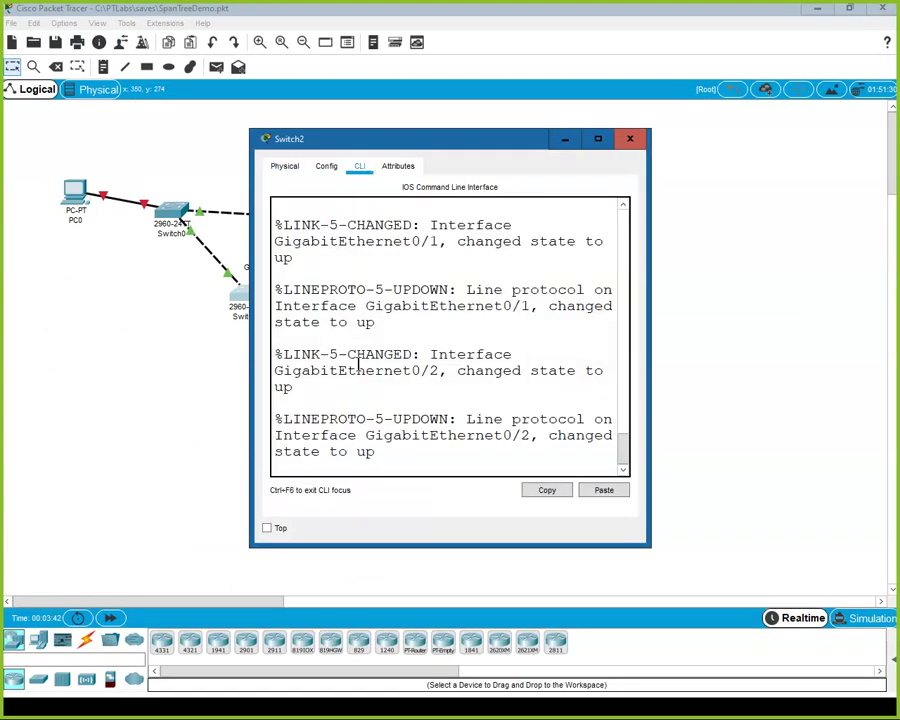
key("Return")
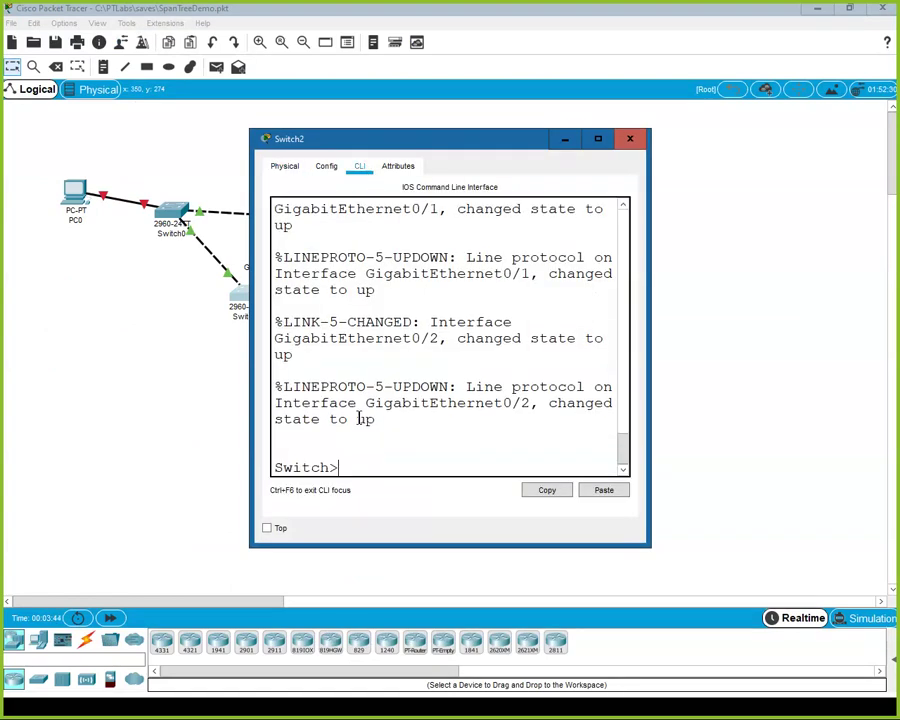
type("en")
key("Return")
type("config t")
key("Return")
Disable spanning tree for VLAN 1 on Switch2 with no spanning-tree vlan 1.
type("no sap")
key("BackSpace")
key("BackSpace")
type("pan")
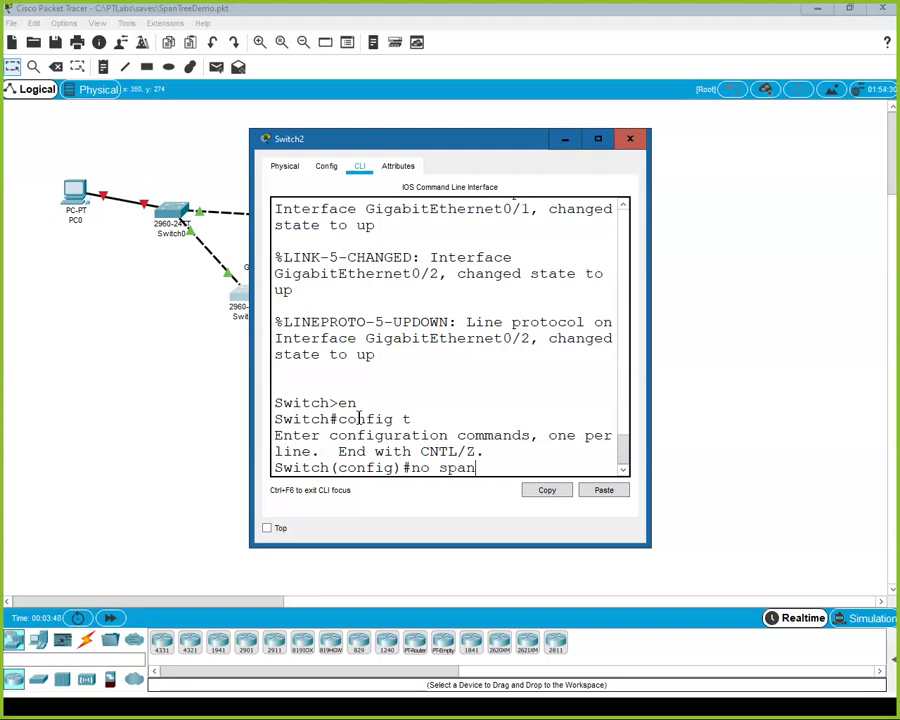
key("Tab")
type("vl")
key("Tab")
type("1")
key("Return")
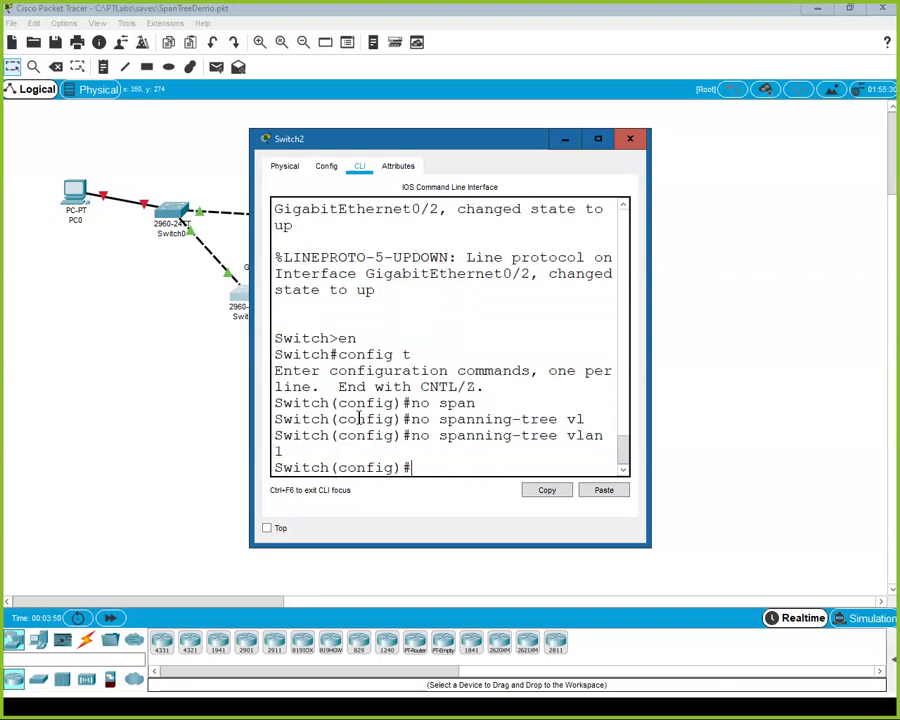
Move the Switch2 window aside and start a maximized command-line session on Switch1.
left_click_drag(453, 150, 283, 488)
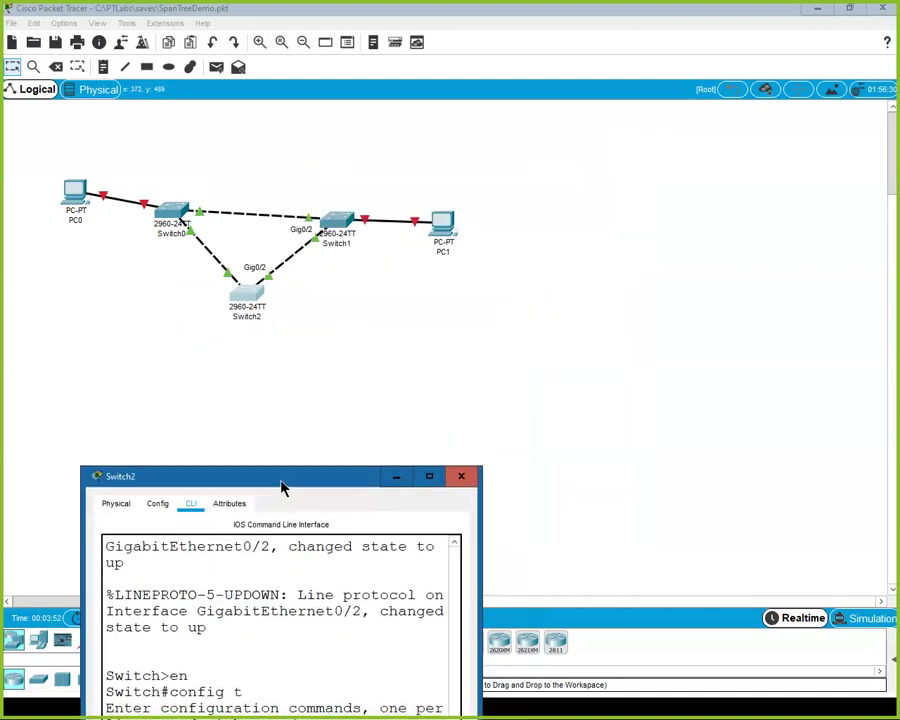
left_click(337, 221)
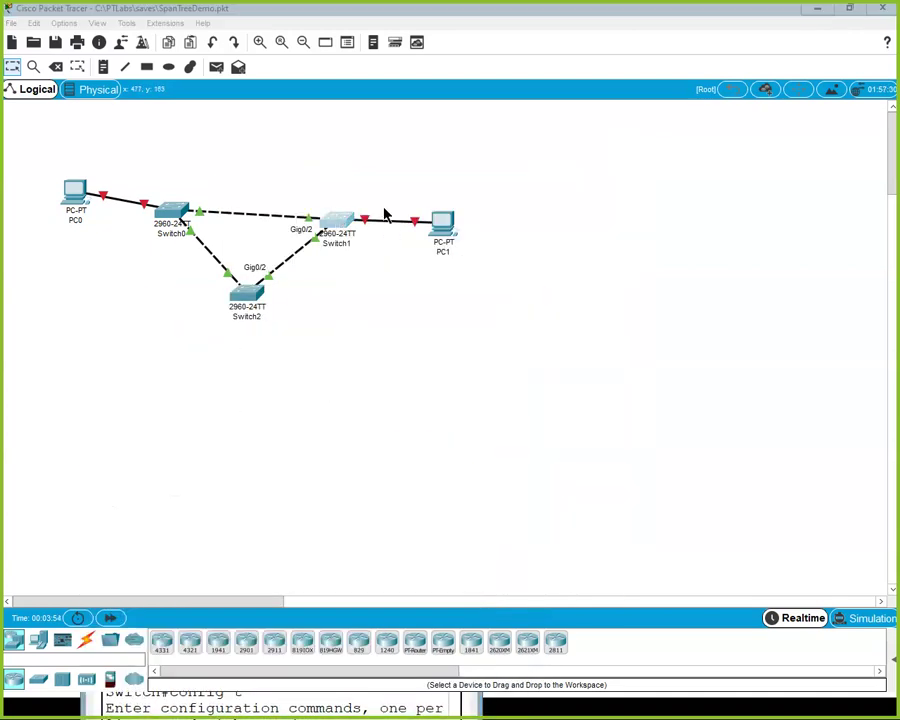
left_click(598, 138)
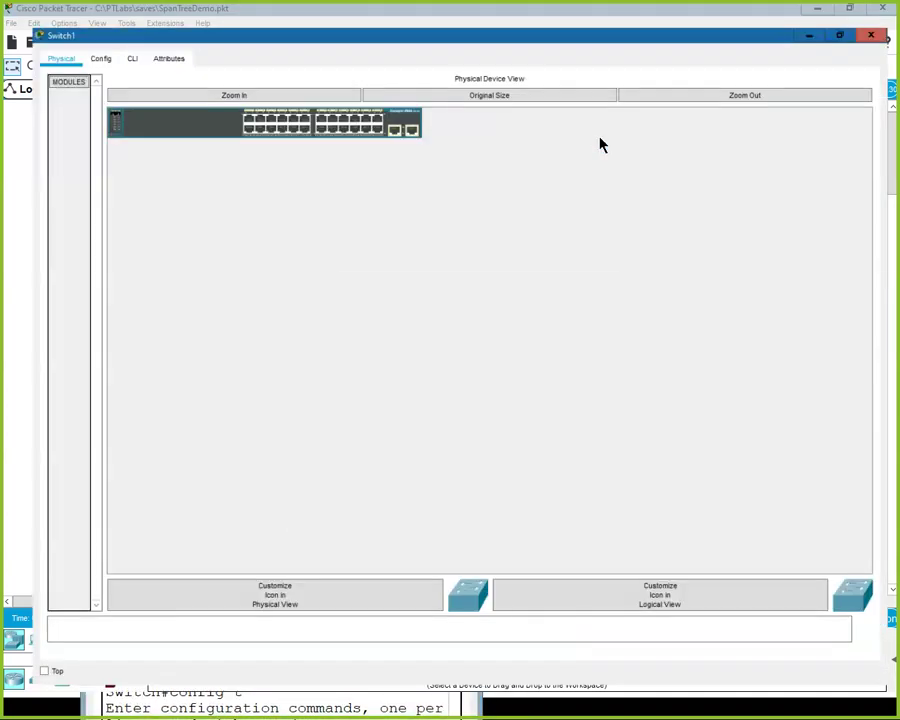
left_click(104, 35)
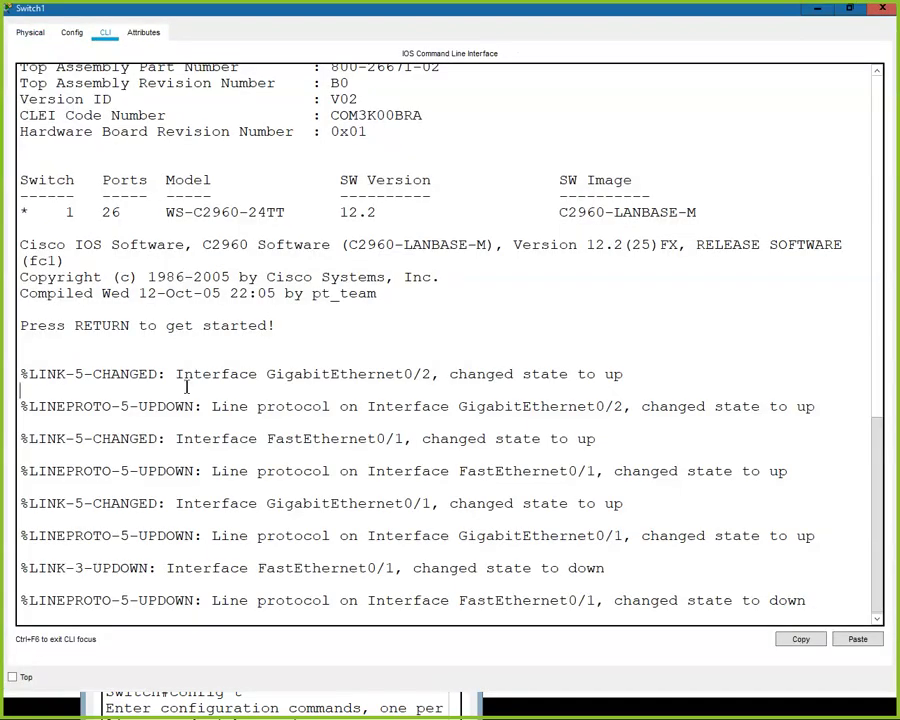
key("Return")
Try to enter global configuration mode on Switch1 with config t directly from user mode.
type("configf t")
key("Return")
type("config t")
key("Return")
type("no ")
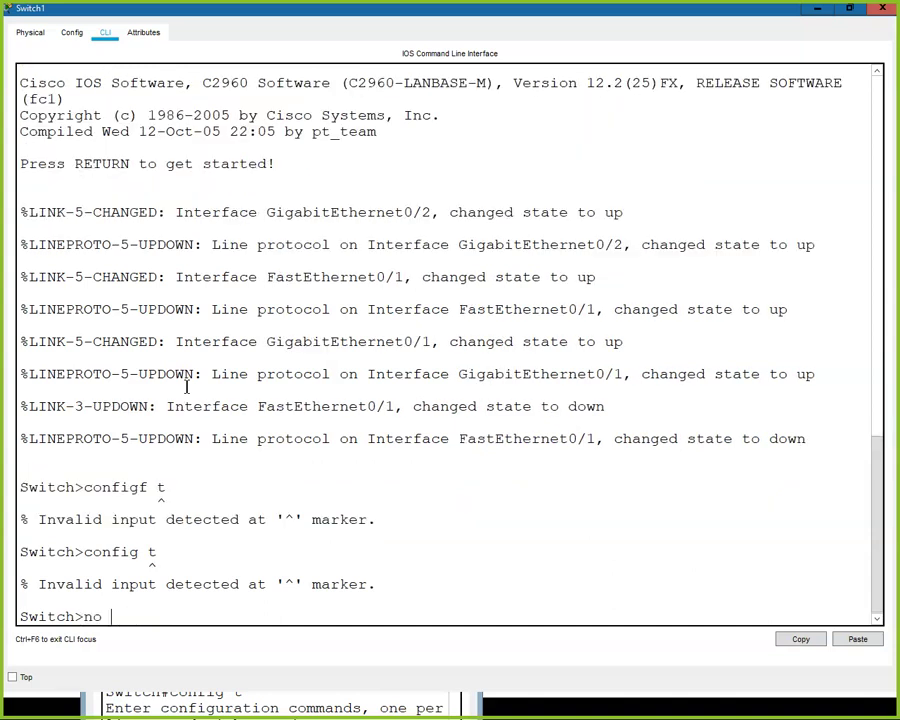
Enable privileged mode on Switch1 and enter global configuration mode with config t.
type("n")
key("Return")
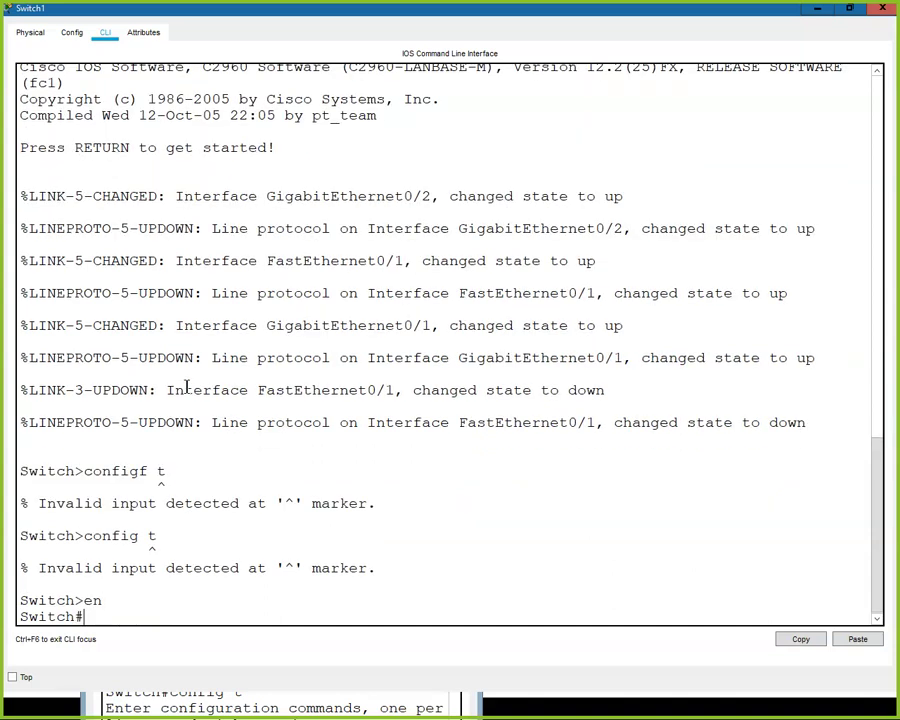
type("config t")
key("Return")
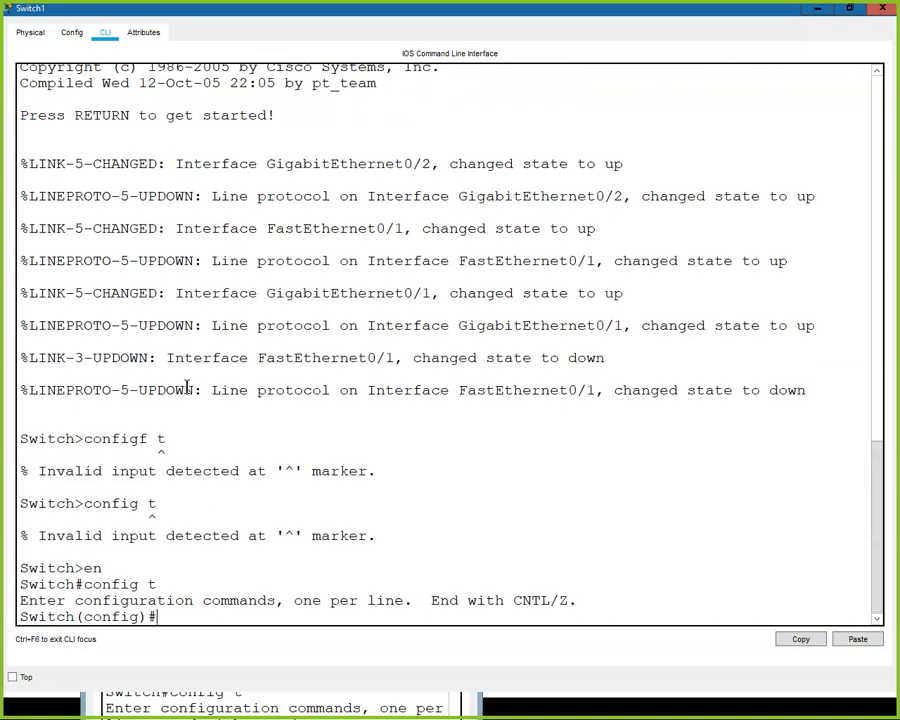
Disable spanning tree for VLAN 1 on Switch1 with no spanning-tree vlan 1, and close its window.
type("no sp")
key("Tab")
type("v")
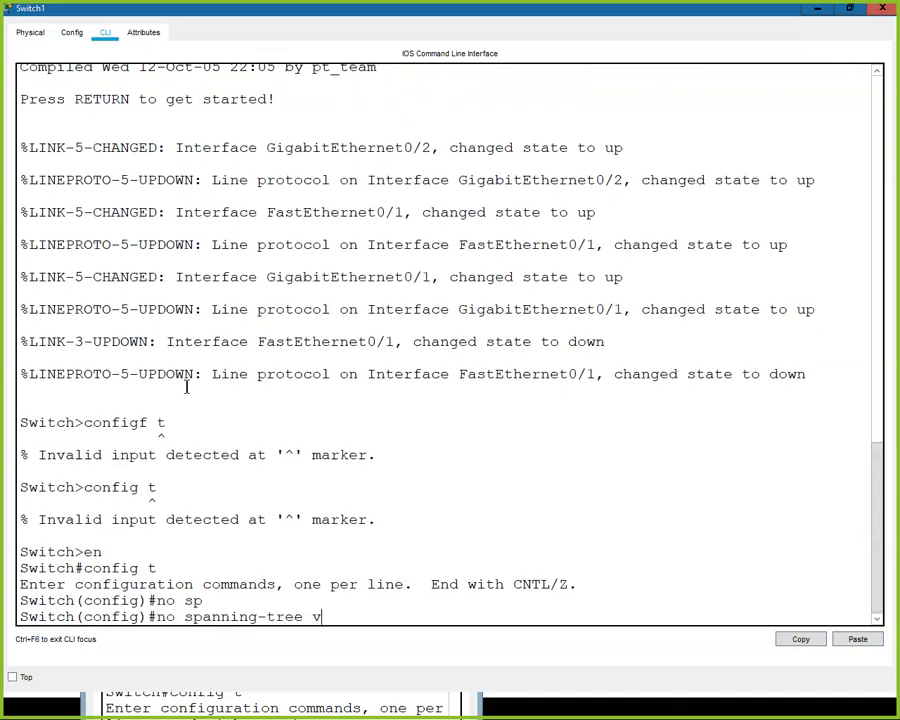
type("l")
key("Tab")
type("1")
key("Return")
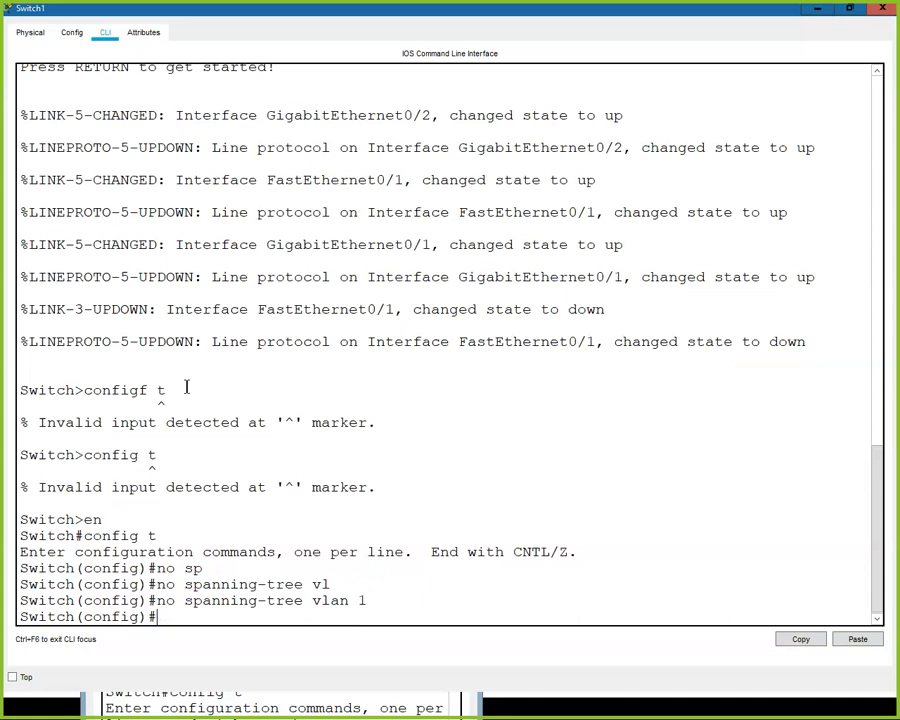
left_click(880, 9)
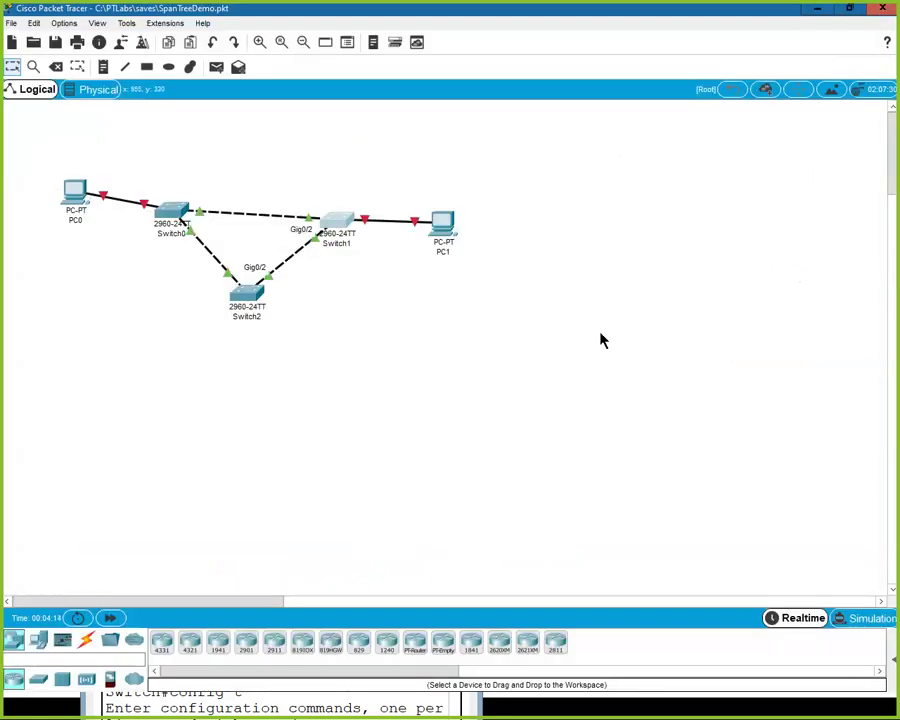
Change the workspace to Simulation mode and power on PC1 and PC0.
left_click(858, 619)
left_click(443, 224)
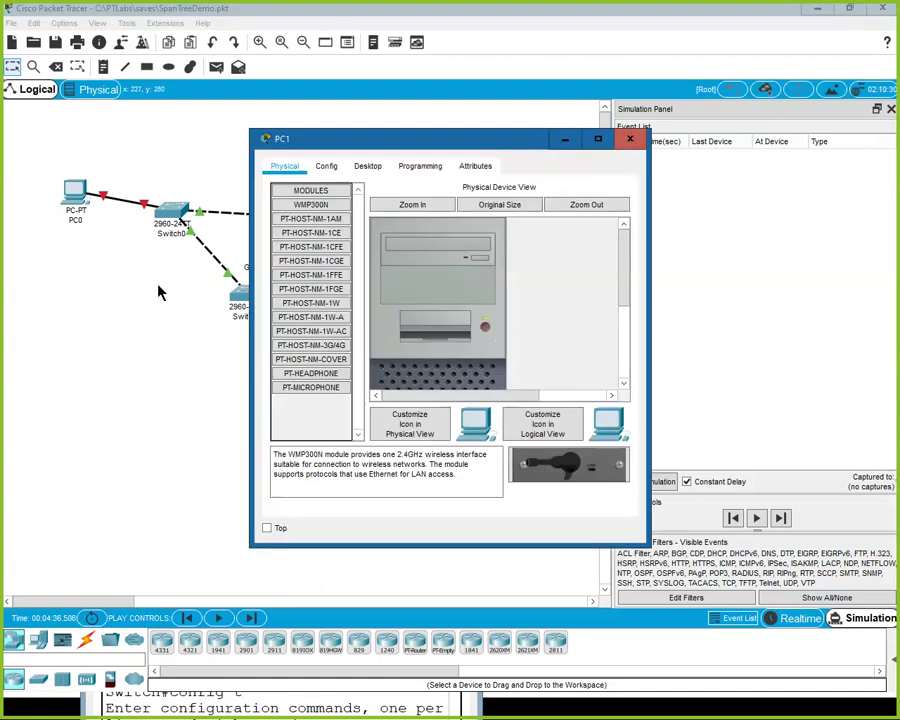
left_click(72, 222)
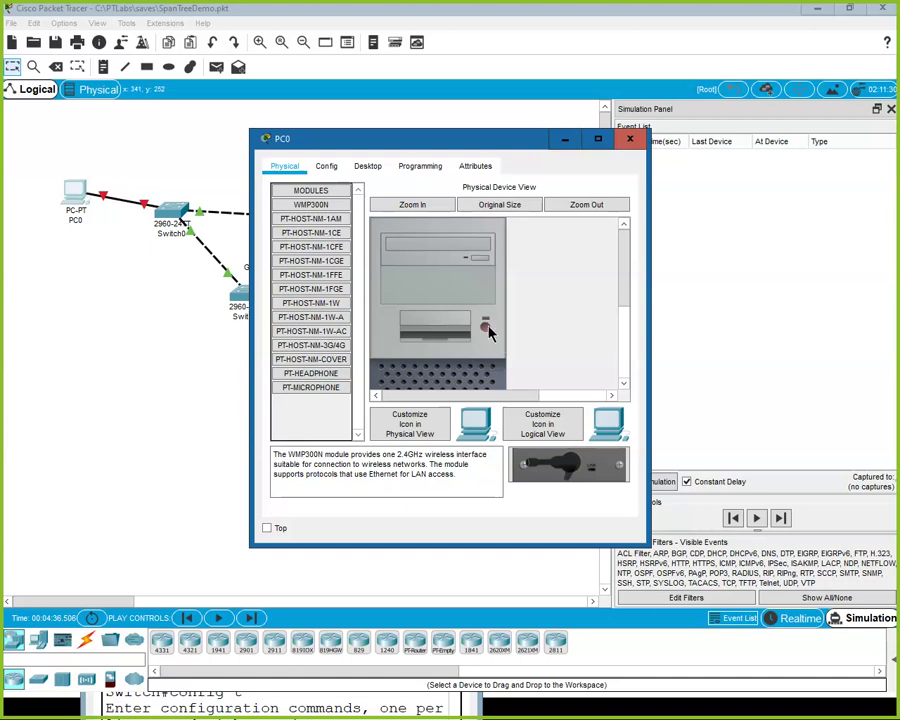
left_click(150, 356)
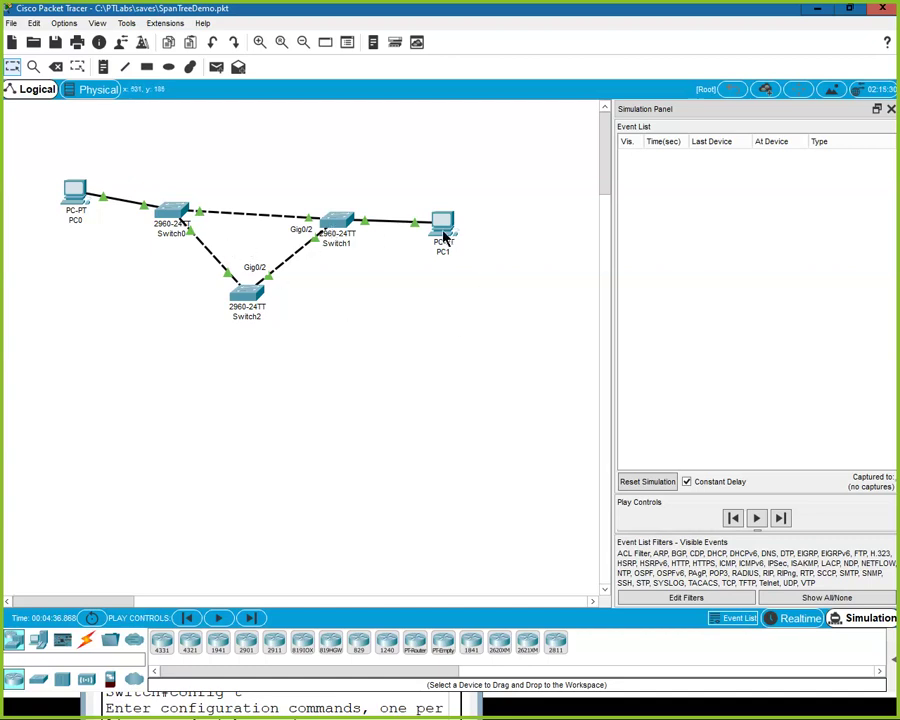
Check PC1's IP address and ping 192.168.1.3 from PC0's Command Prompt, putting the PC0 window away once the ping is issued.
mouse_move(448, 237)
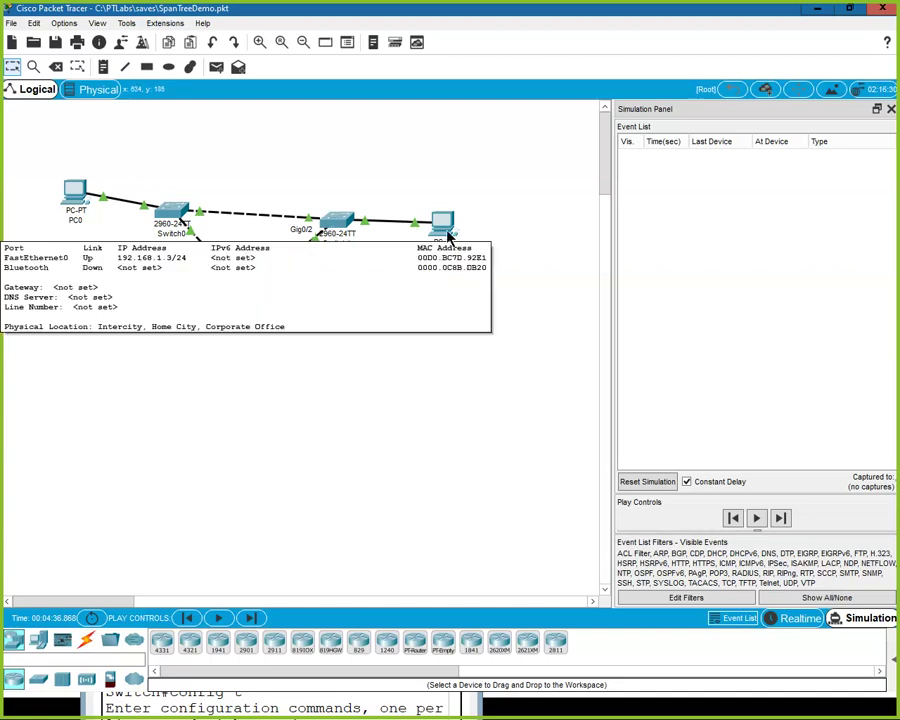
left_click(76, 194)
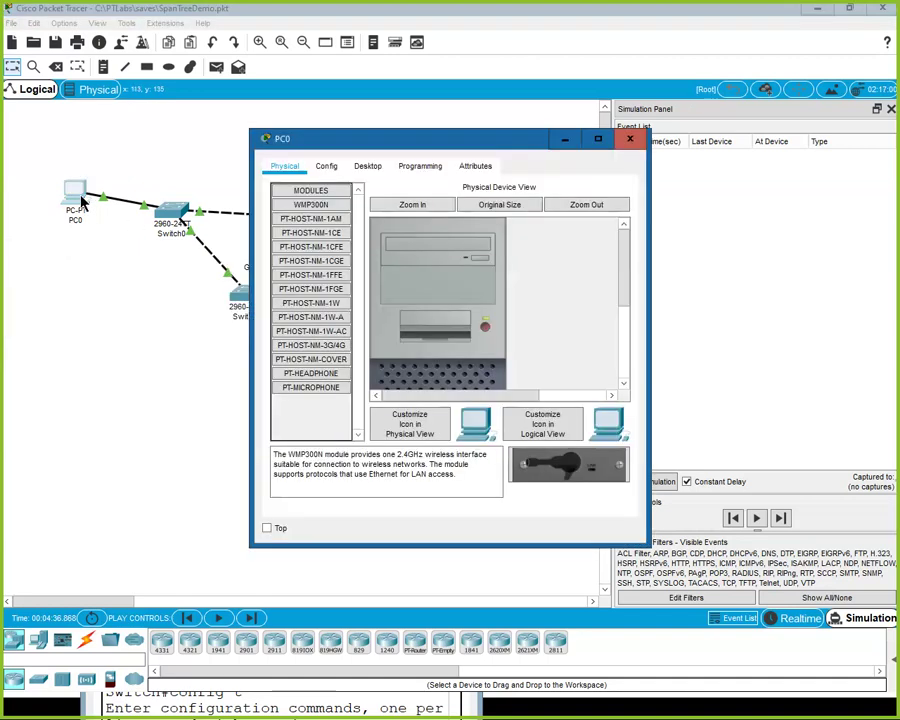
left_click(369, 168)
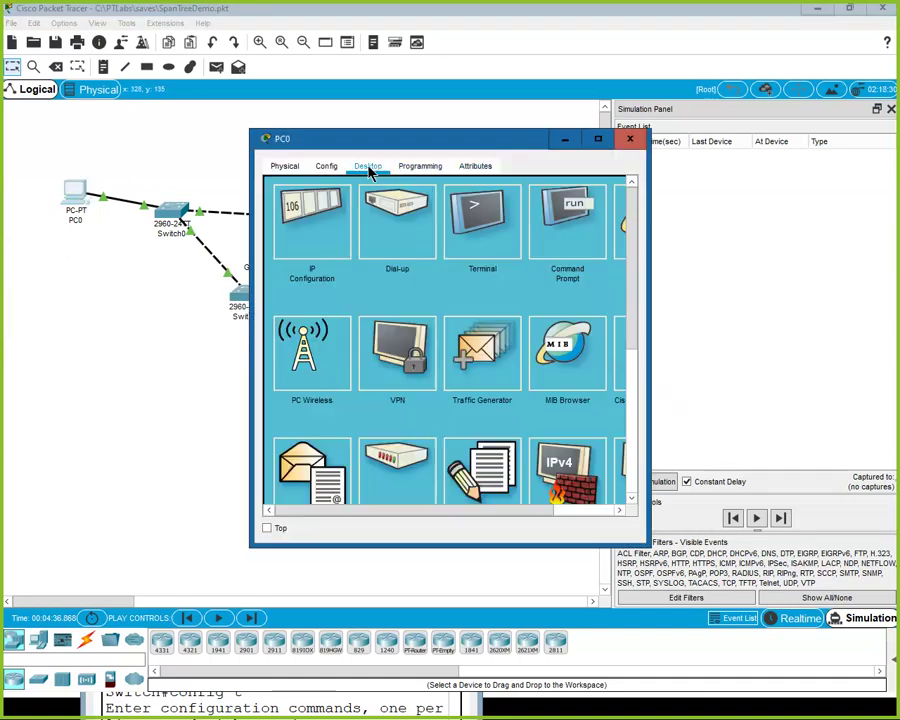
left_click(567, 222)
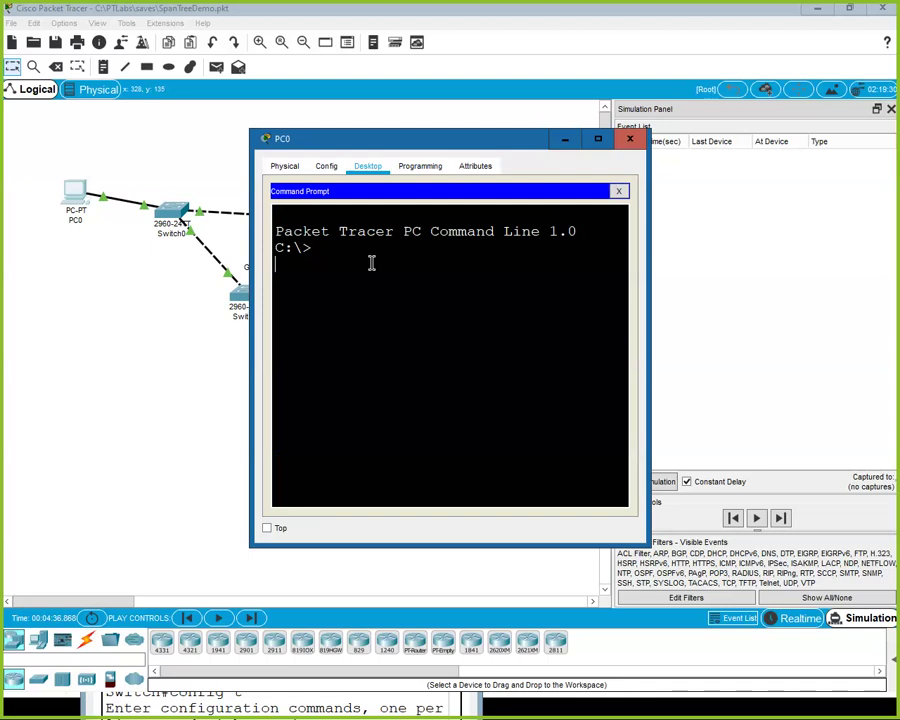
type("ping 192.168.1.3")
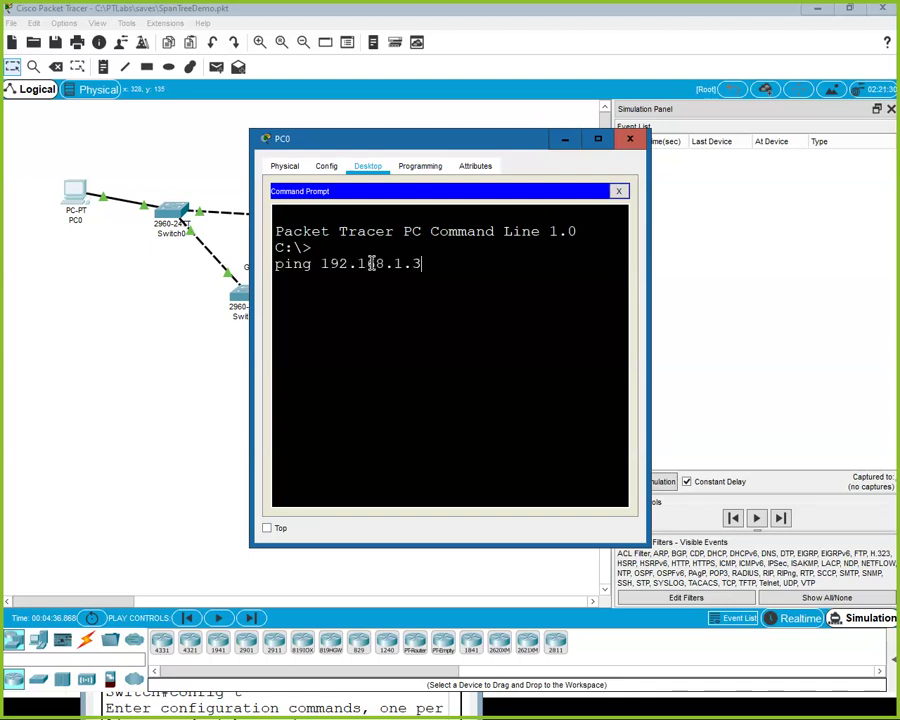
key("Return")
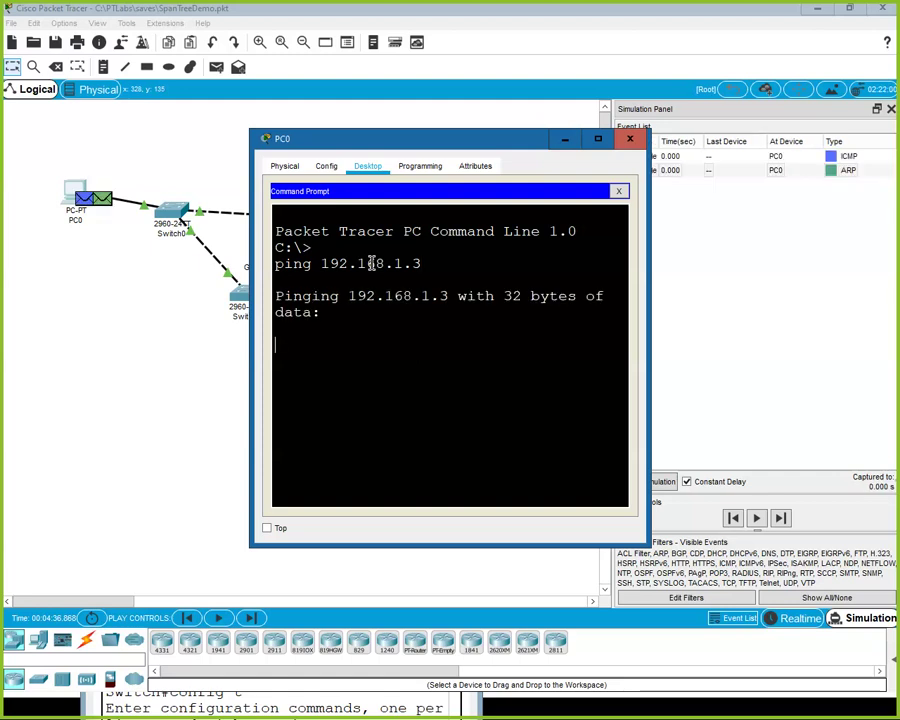
left_click(567, 140)
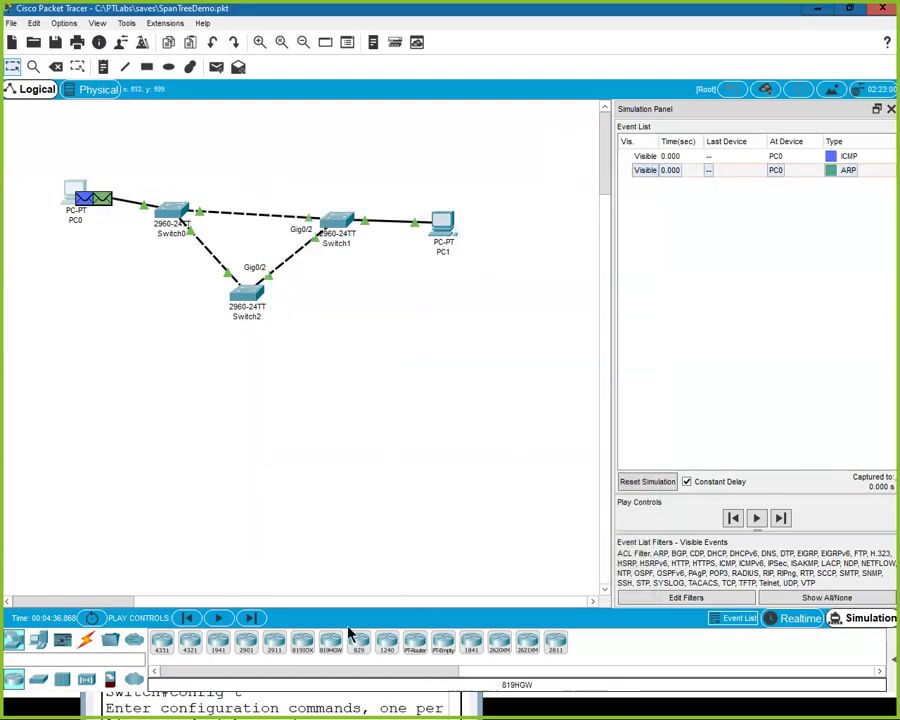
Advance the simulation one step at a time to 0.008 s, following the ARP broadcasts between the switches and PCs.
left_click(251, 618)
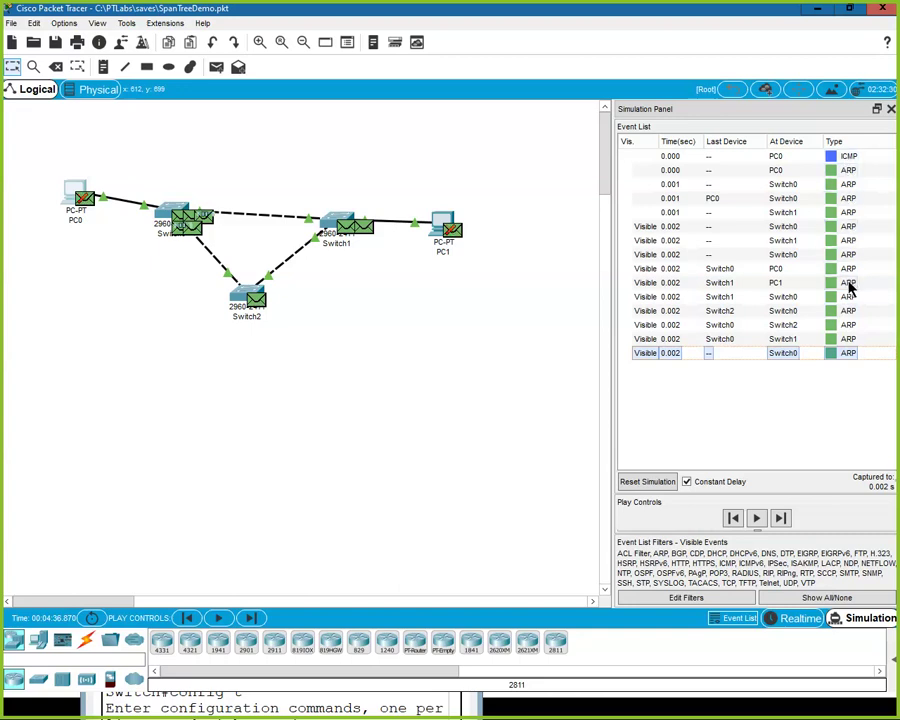
left_click(252, 619)
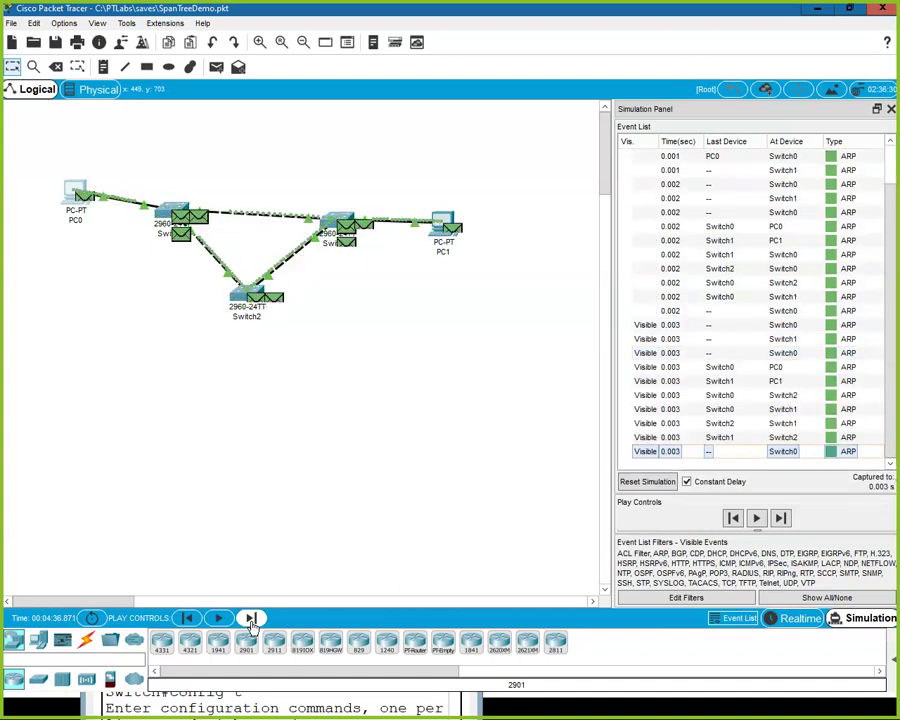
left_click(252, 619)
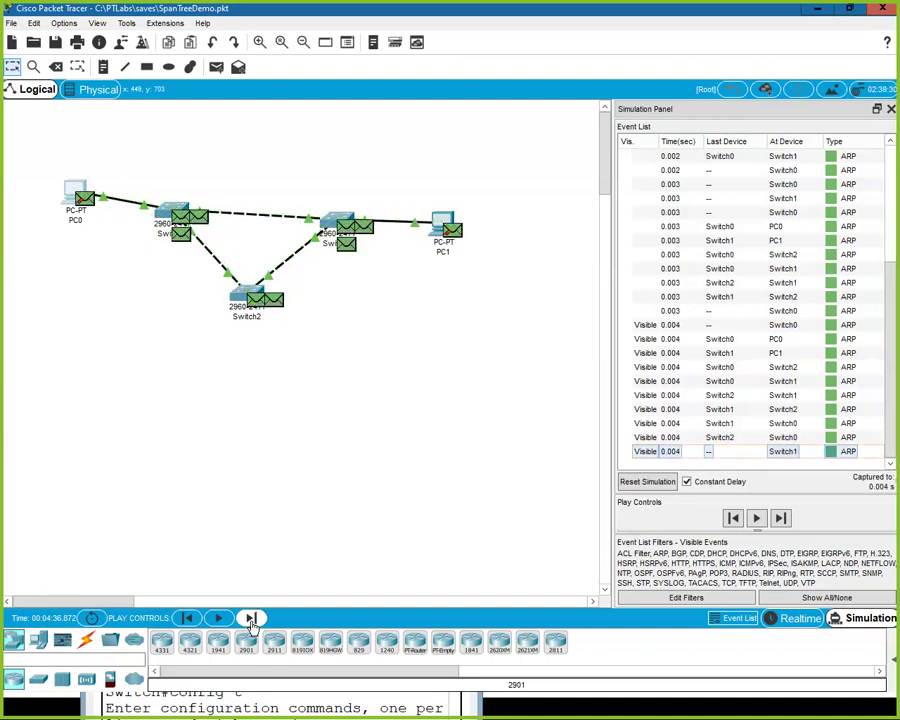
left_click(252, 619)
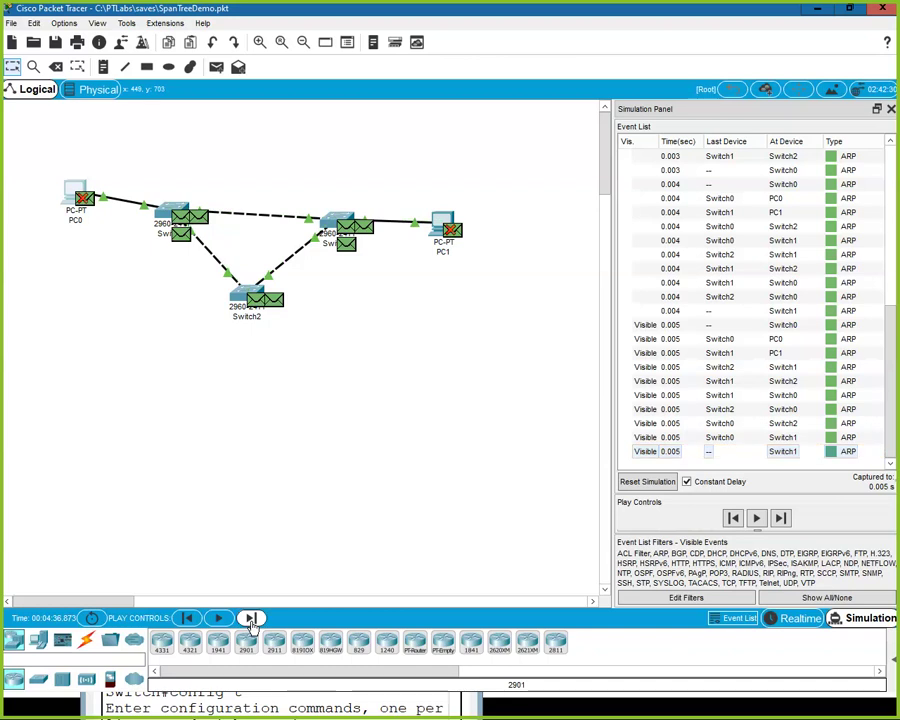
left_click(252, 619)
left_click(252, 619)
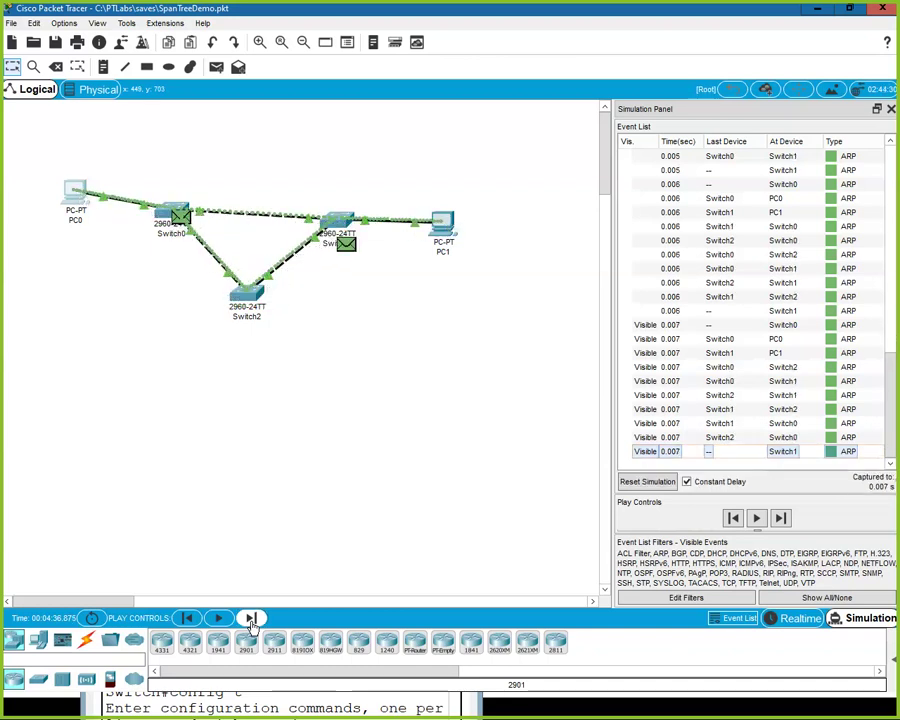
left_click(252, 619)
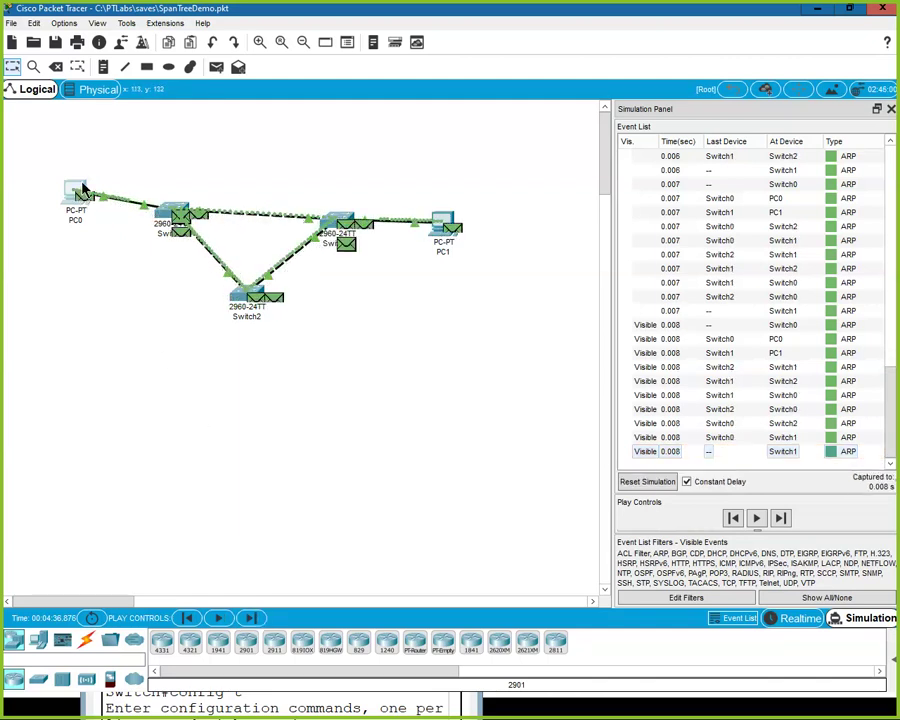
Bring up PC0's ping window and move it aside, and close the PDU information window for PC0.
left_click(84, 193)
left_click(82, 190)
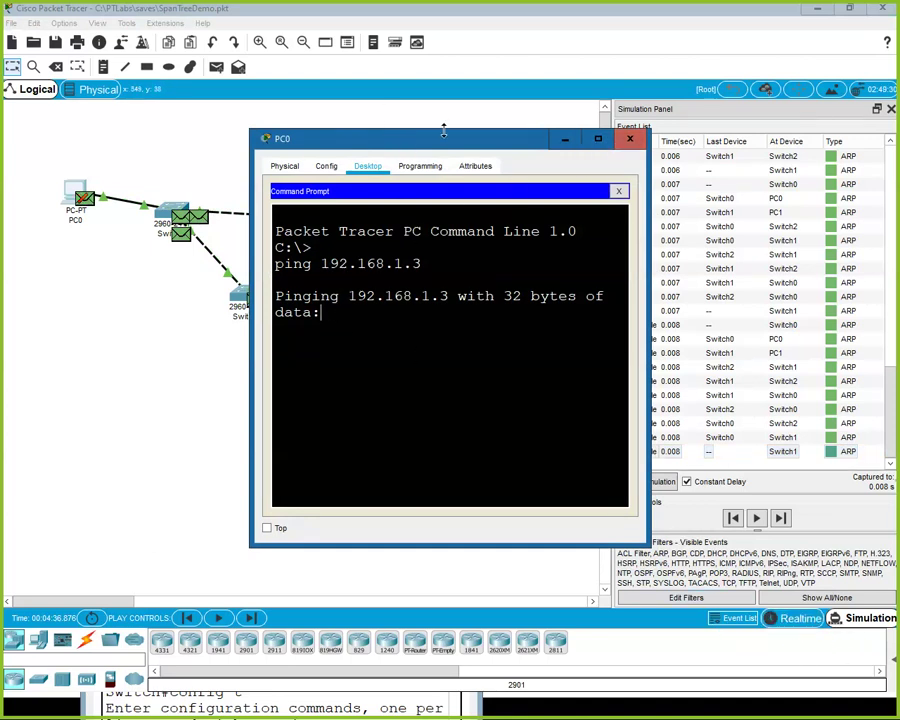
left_click_drag(447, 140, 333, 267)
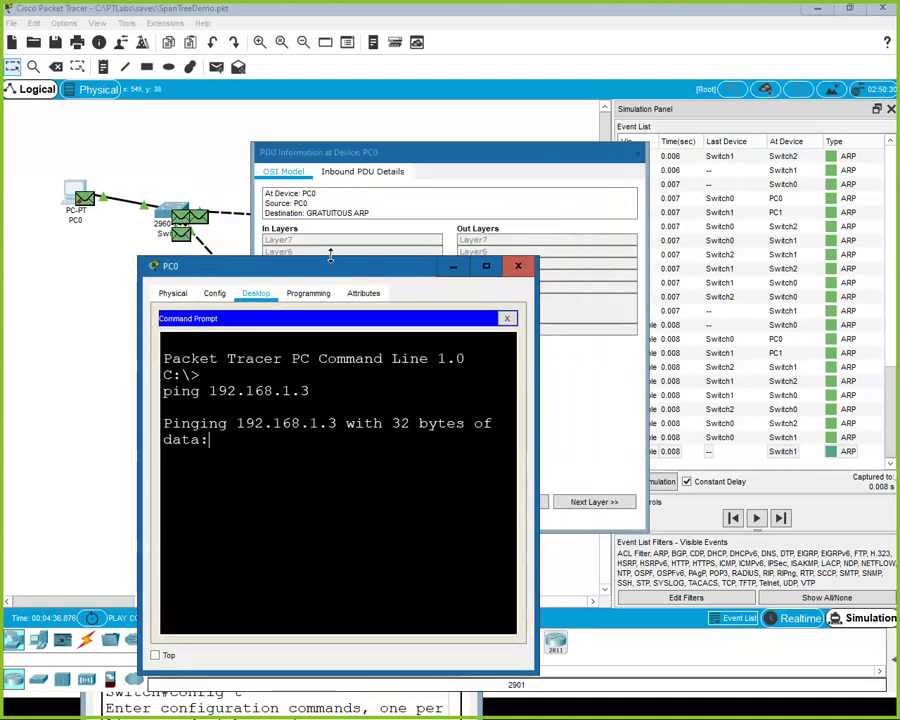
left_click(637, 157)
left_click(637, 157)
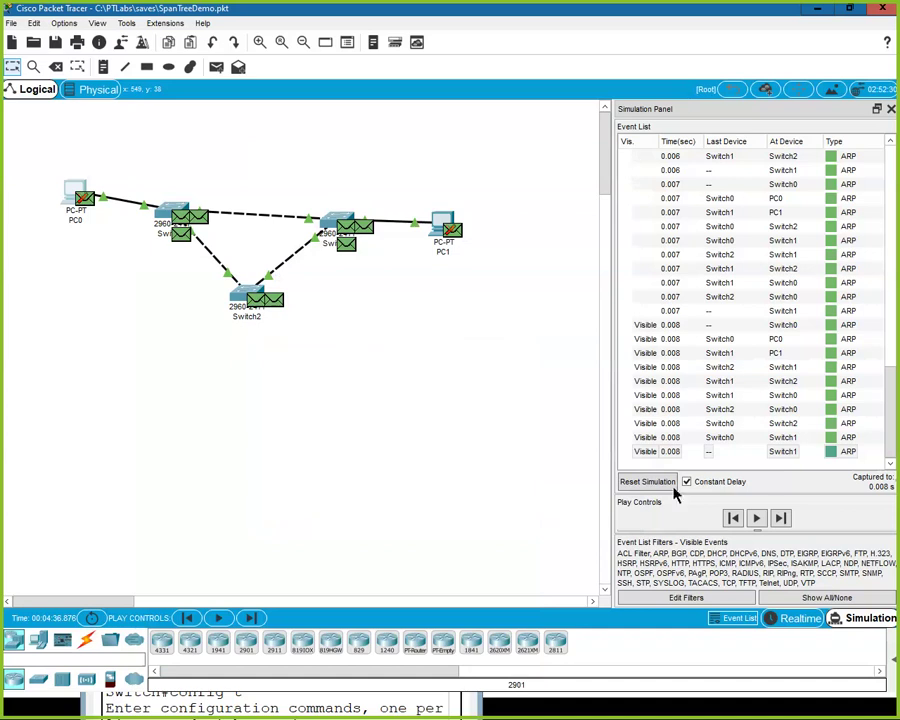
Return the workspace to Realtime mode, check the ping output in PC0's enlarged Command Prompt, and close its window.
left_click(800, 619)
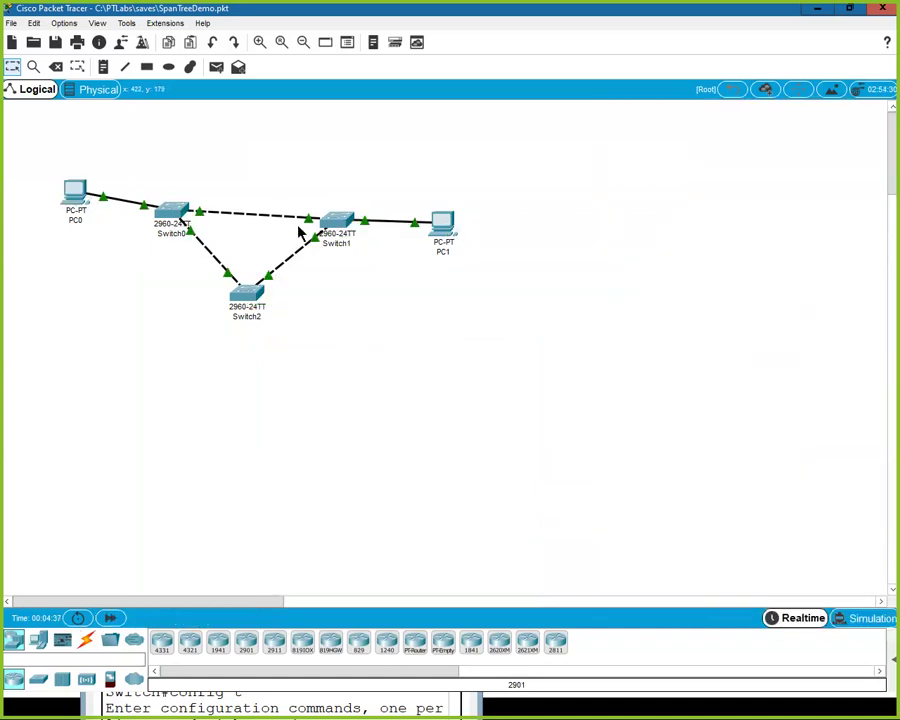
left_click(74, 203)
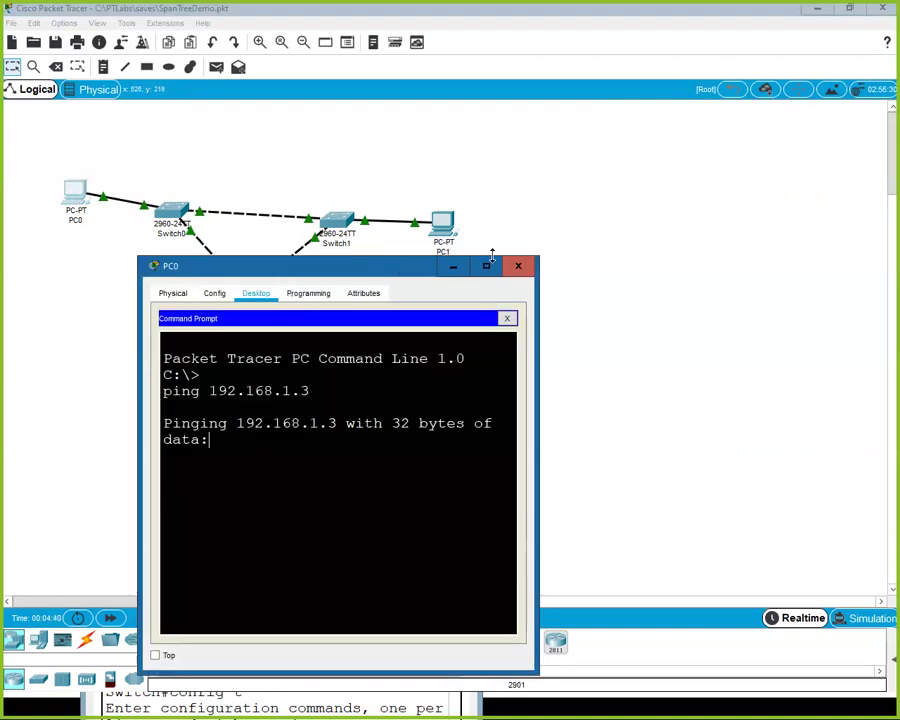
left_click(486, 265)
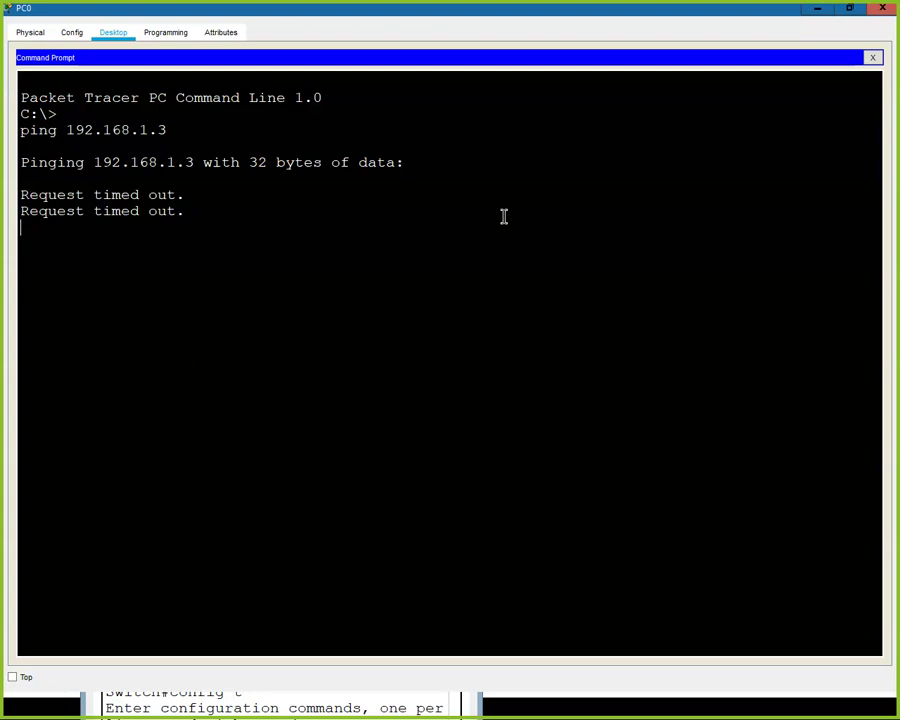
left_click(882, 8)
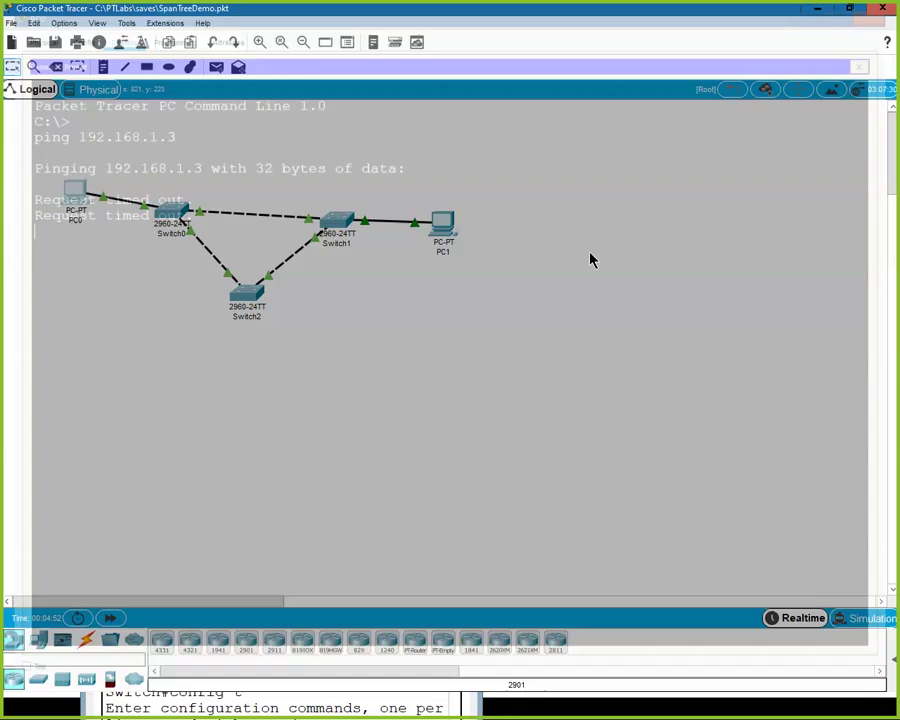
Re-enable spanning tree for VLAN 1 on Switch0 with spanning-tree vlan 1, and put its window away.
left_click(172, 211)
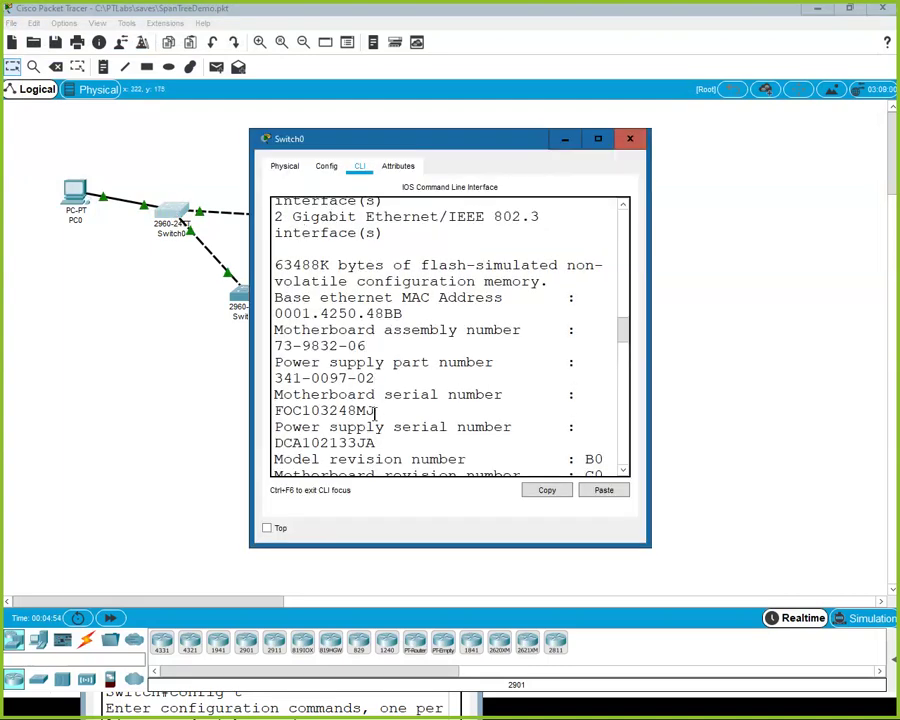
left_click(598, 138)
key("Return")
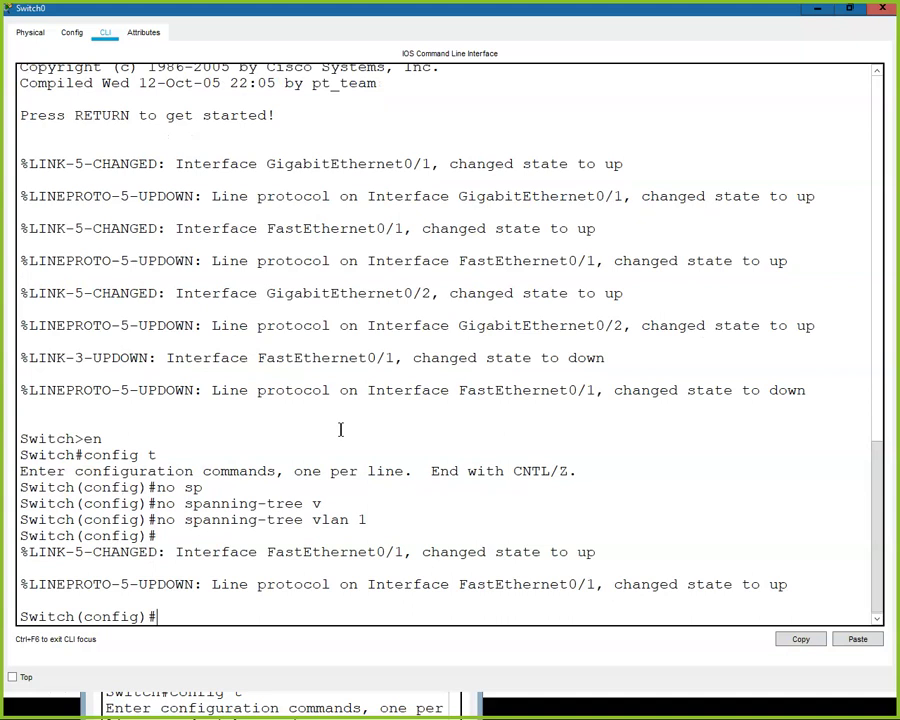
key("Up")
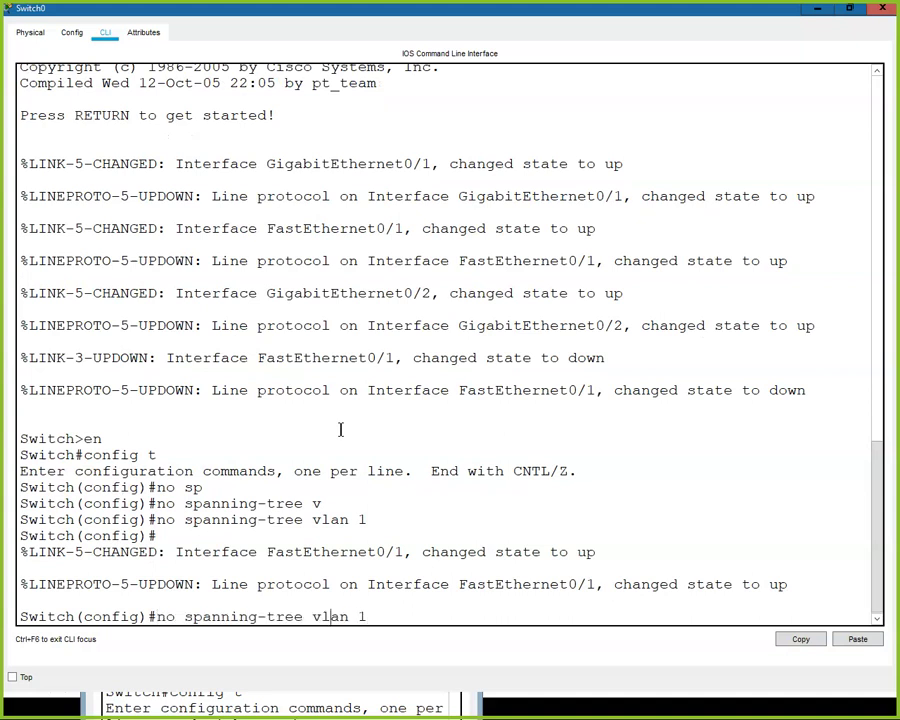
key("BackSpace")
key("BackSpace")
key("BackSpace")
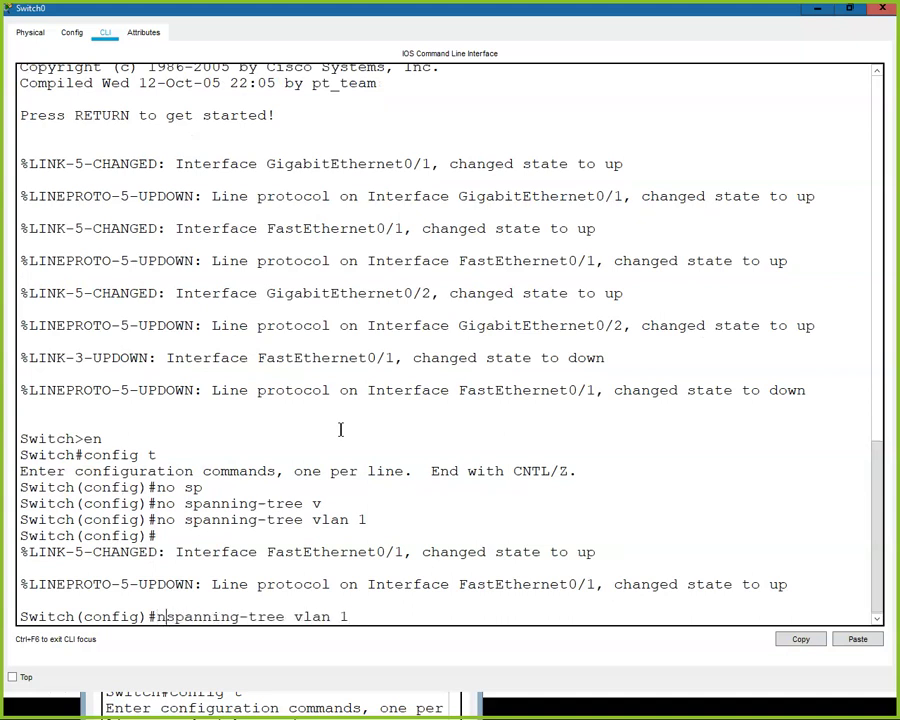
key("Return")
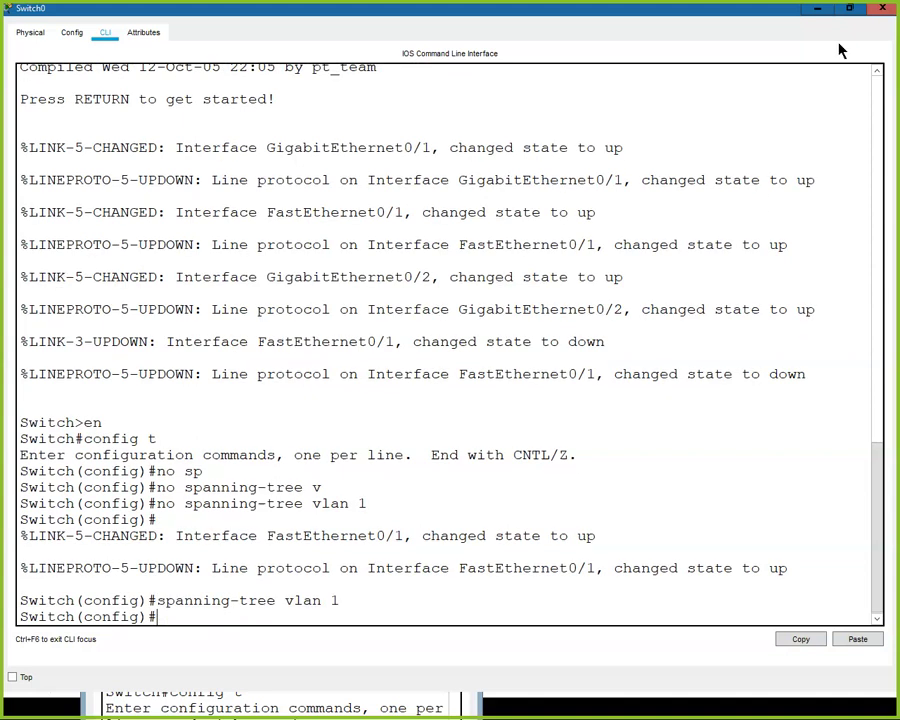
left_click(819, 14)
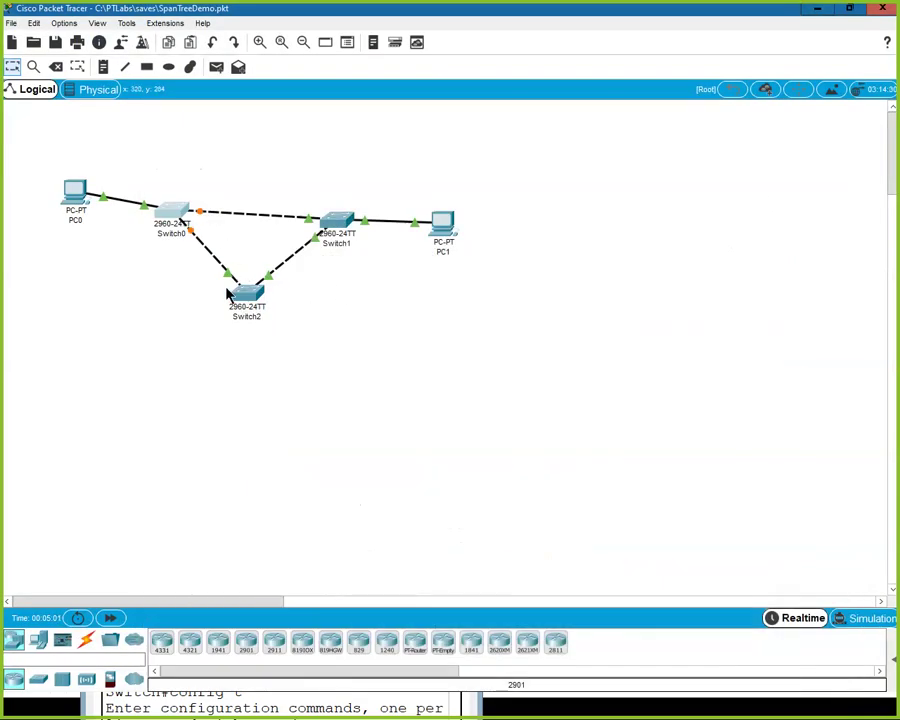
Re-enable spanning tree for VLAN 1 on Switch2 with spanning-tree vlan 1.
left_click(242, 298)
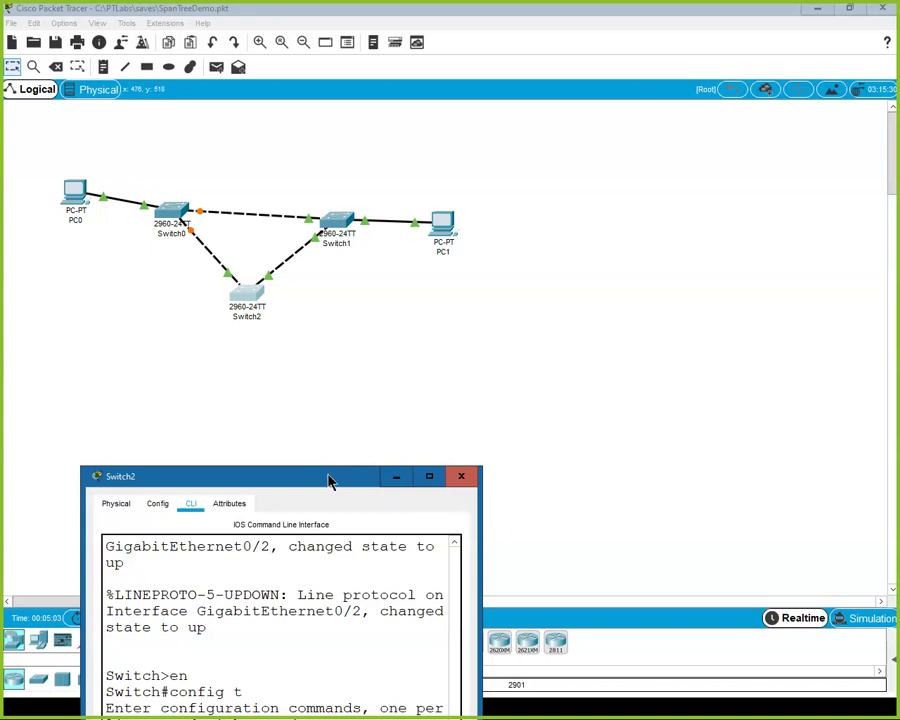
left_click_drag(311, 478, 346, 256)
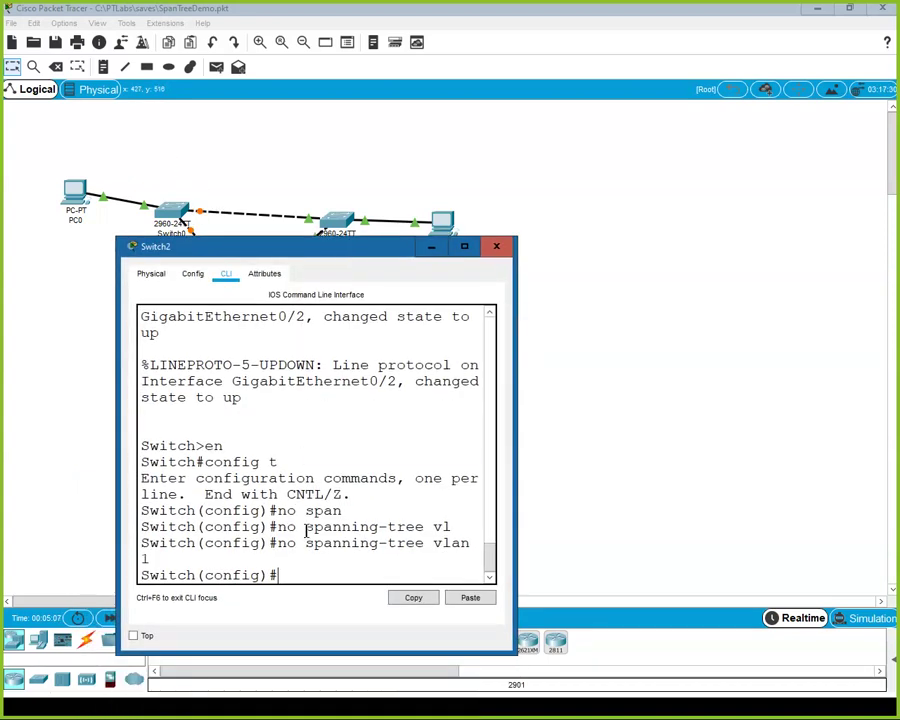
key("Up")
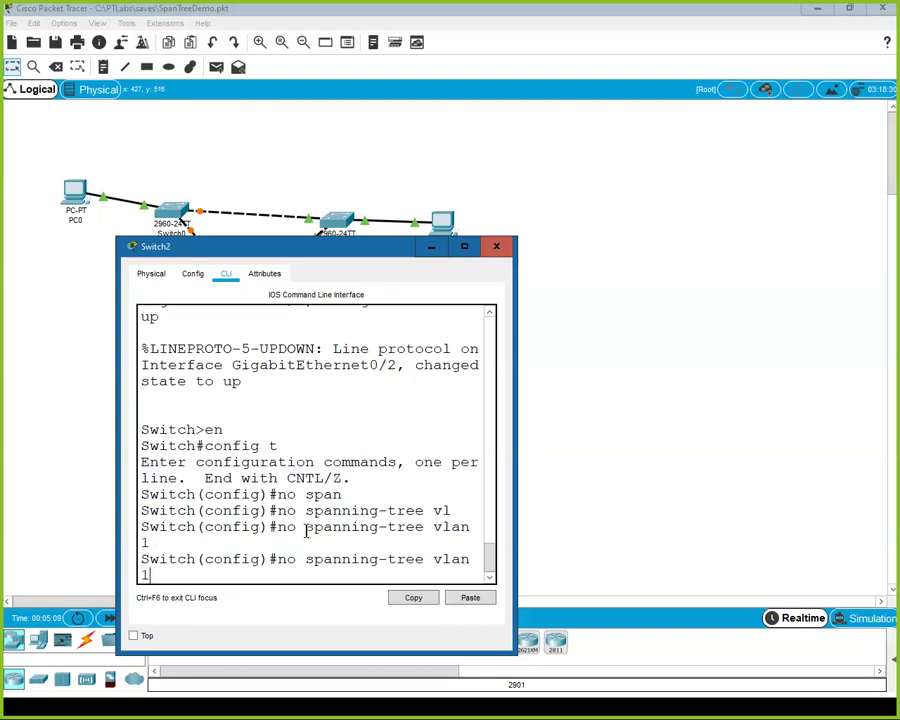
key("Right")
key("BackSpace")
key("BackSpace")
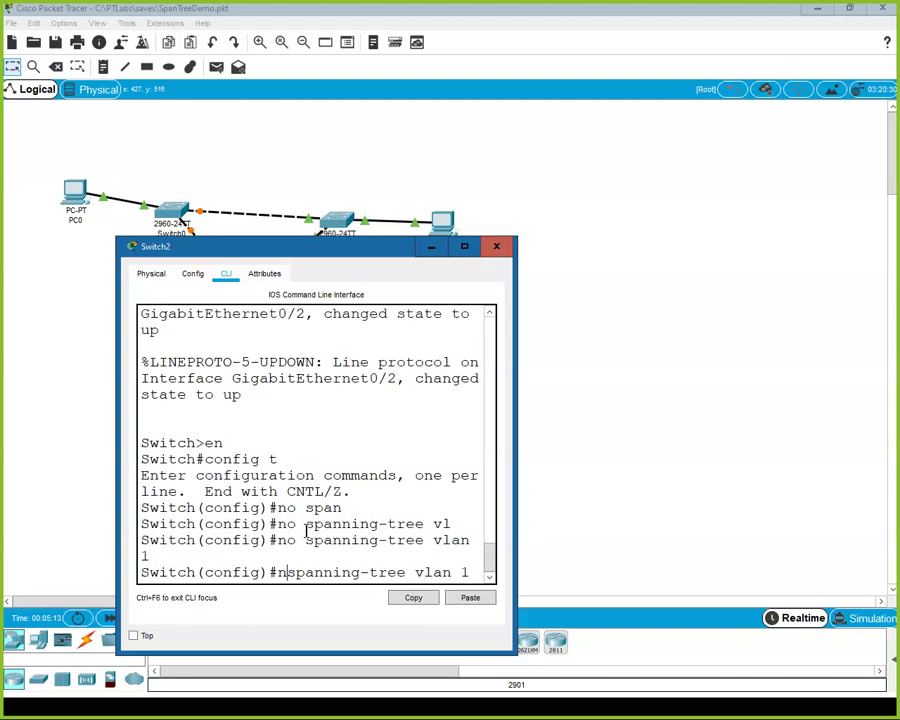
key("BackSpace")
key("Return")
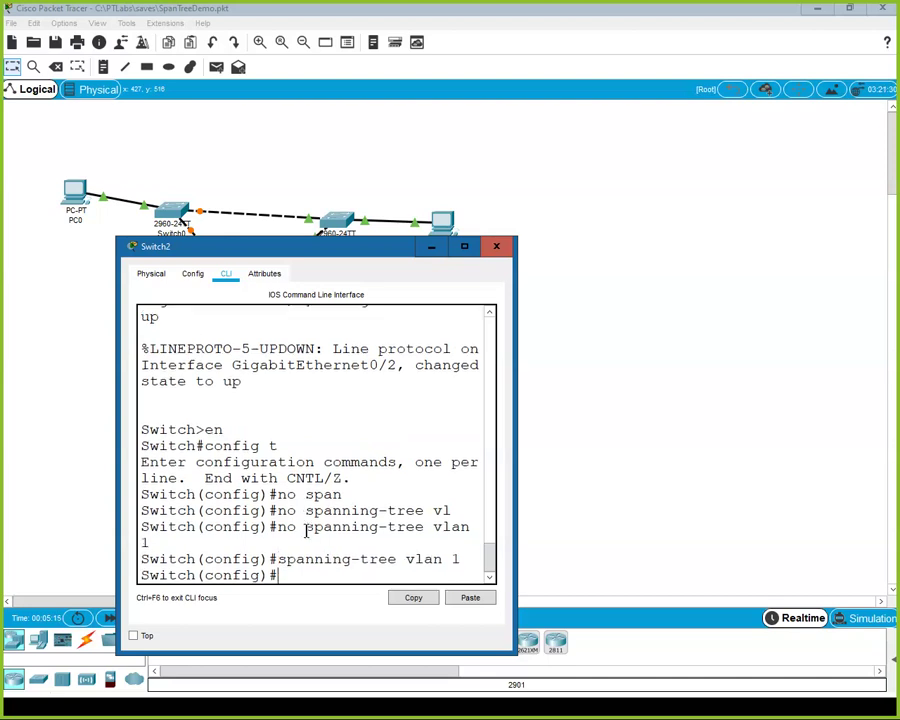
Re-enable spanning tree for VLAN 1 on Switch1 with spanning-tree vlan 1, and put its window away.
left_click(333, 222)
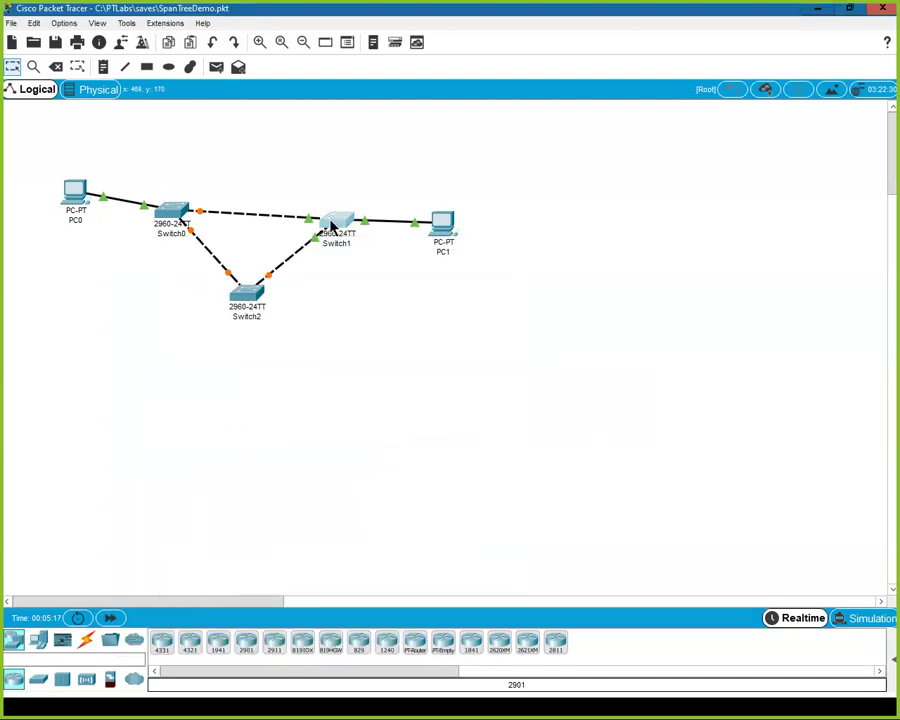
key("Return")
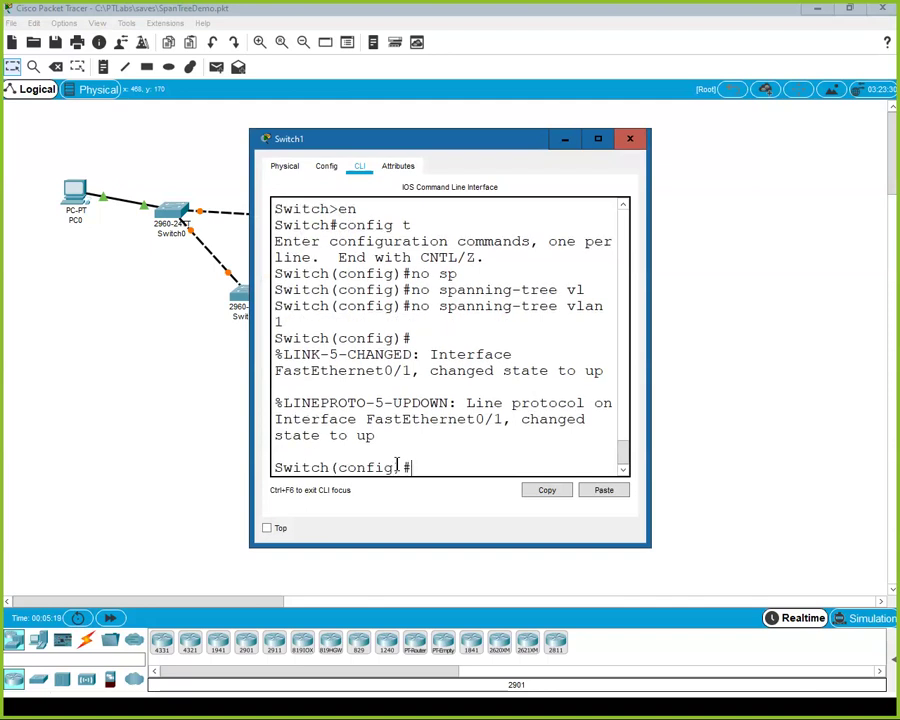
key("Up")
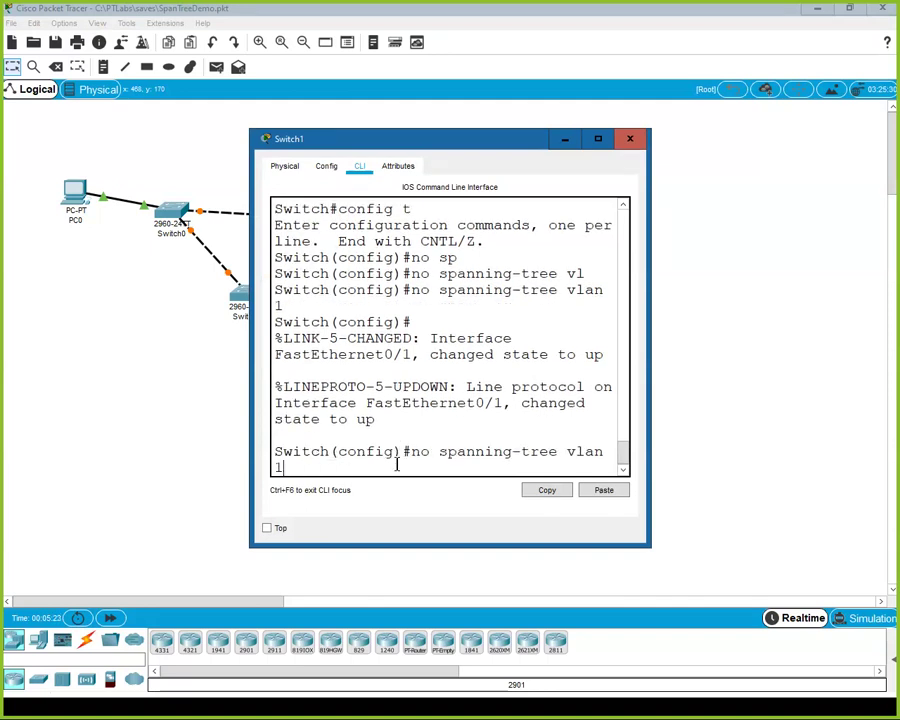
key("ctrl+a")
key("Right")
key("Right")
key("Right")
key("BackSpace")
key("BackSpace")
key("BackSpace")
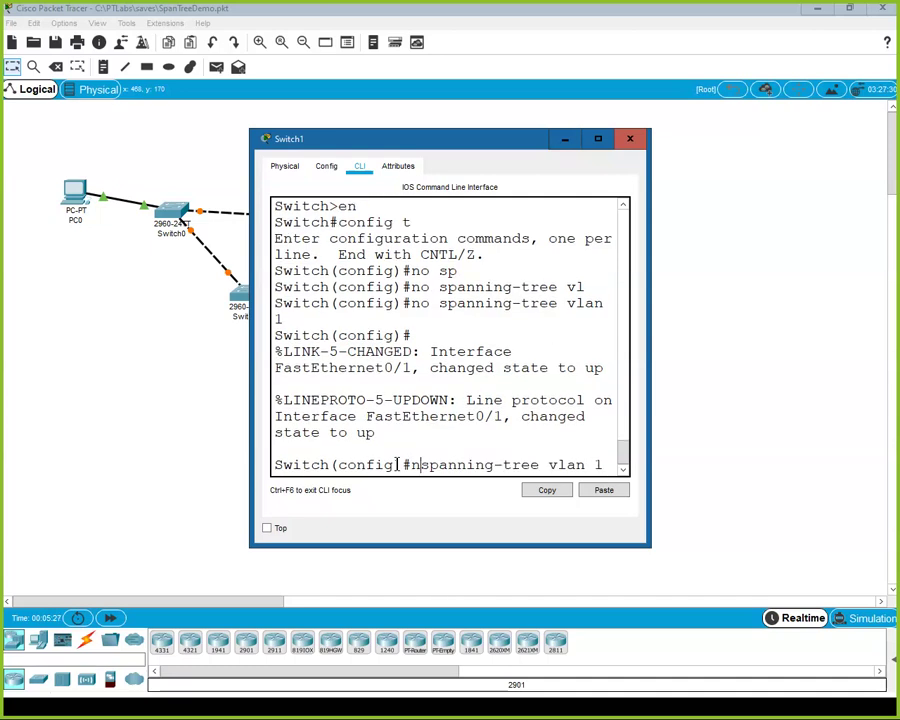
key("Return")
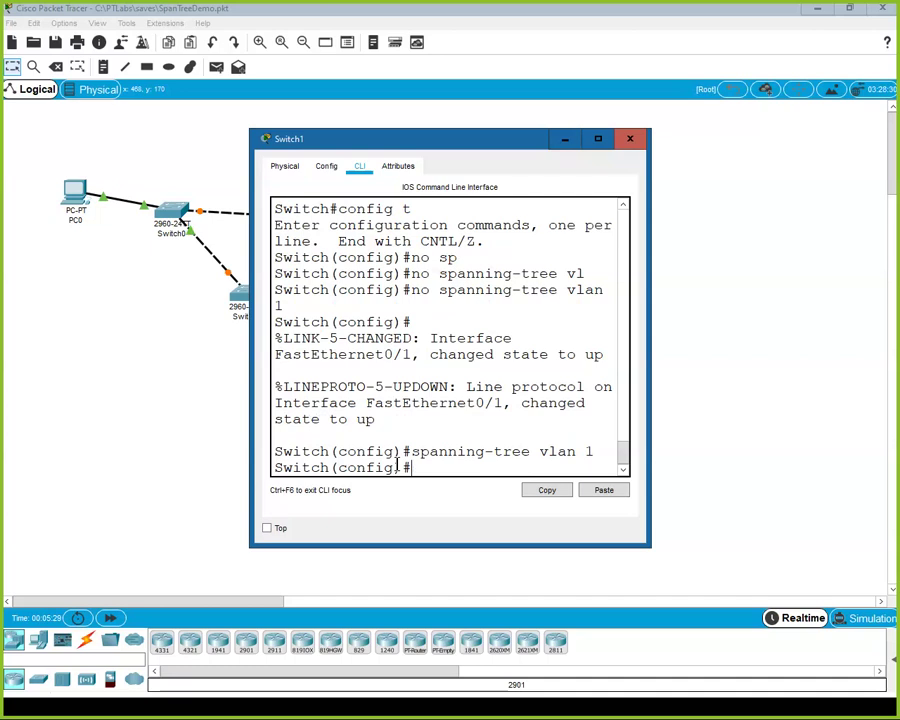
left_click(565, 138)
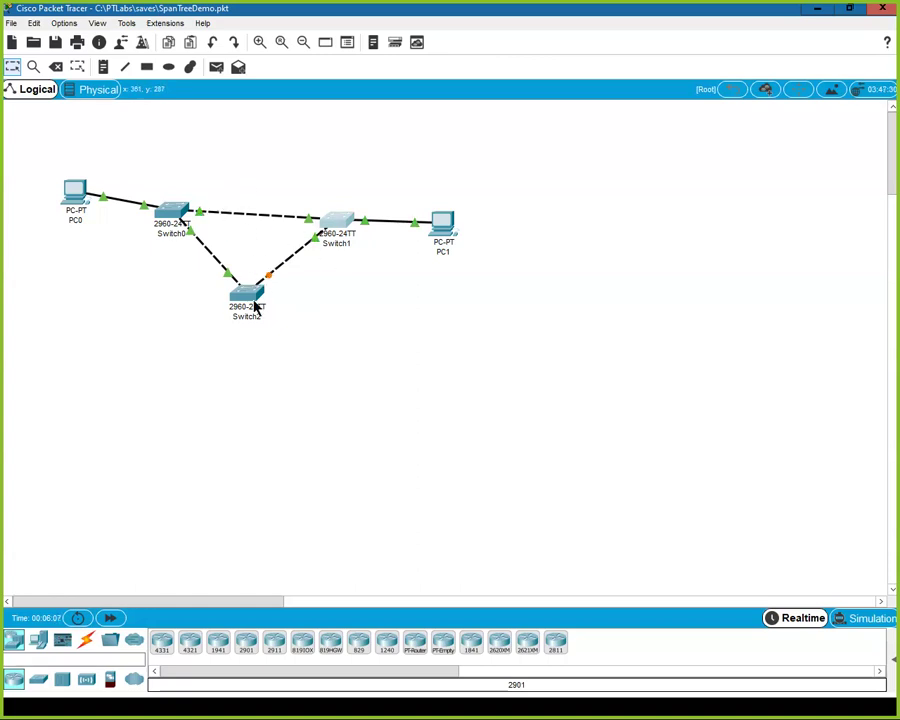
Change to Simulation mode and ping 192.168.1.3 again from PC0's Command Prompt, putting the PC0 window away once the ping is issued.
left_click(866, 621)
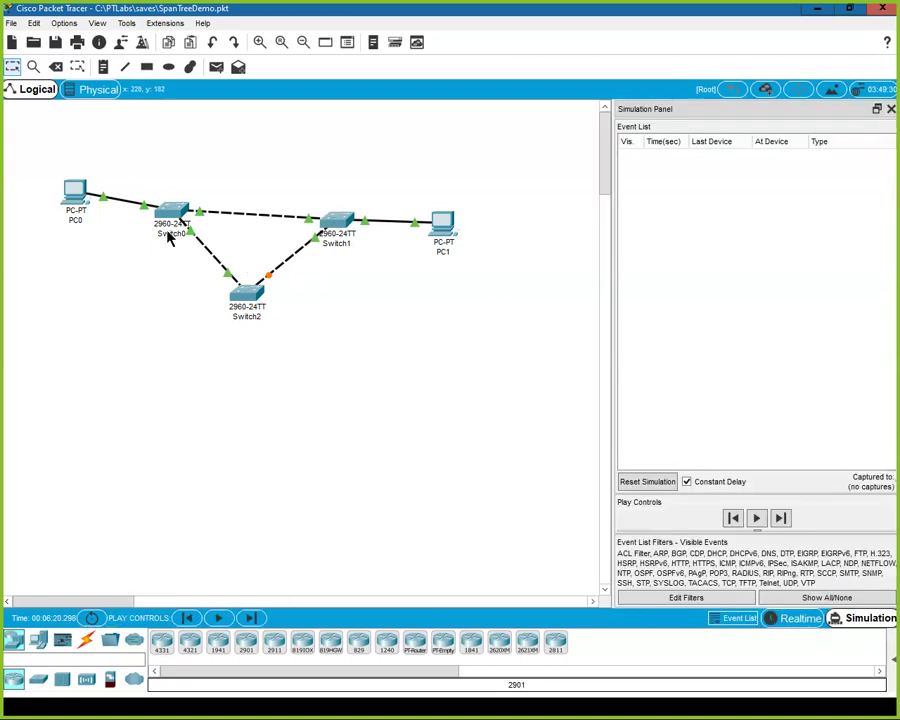
left_click(83, 208)
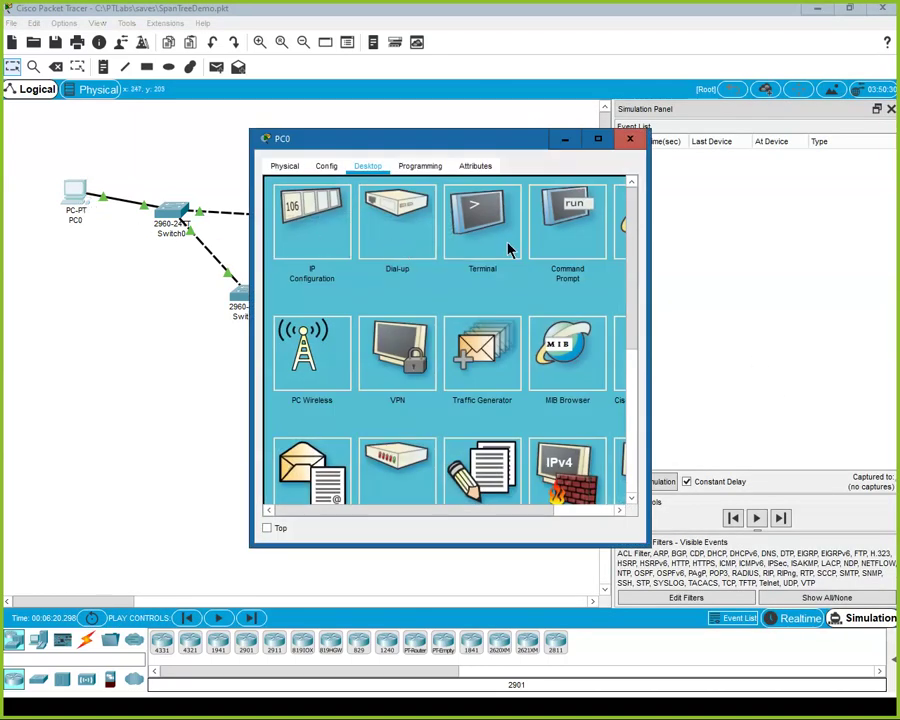
left_click(568, 246)
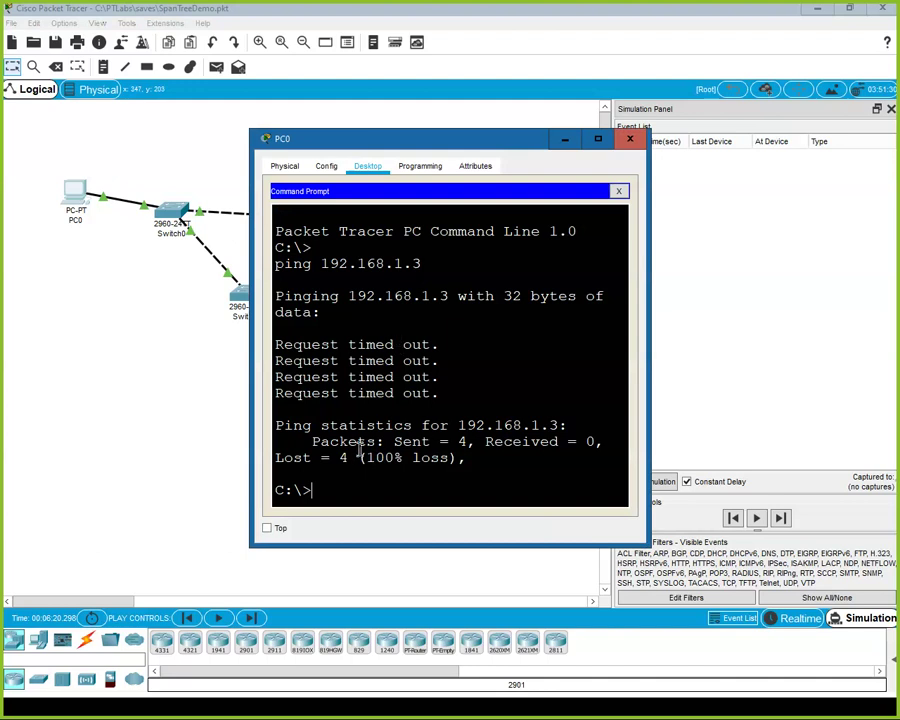
left_click(343, 481)
key("Return")
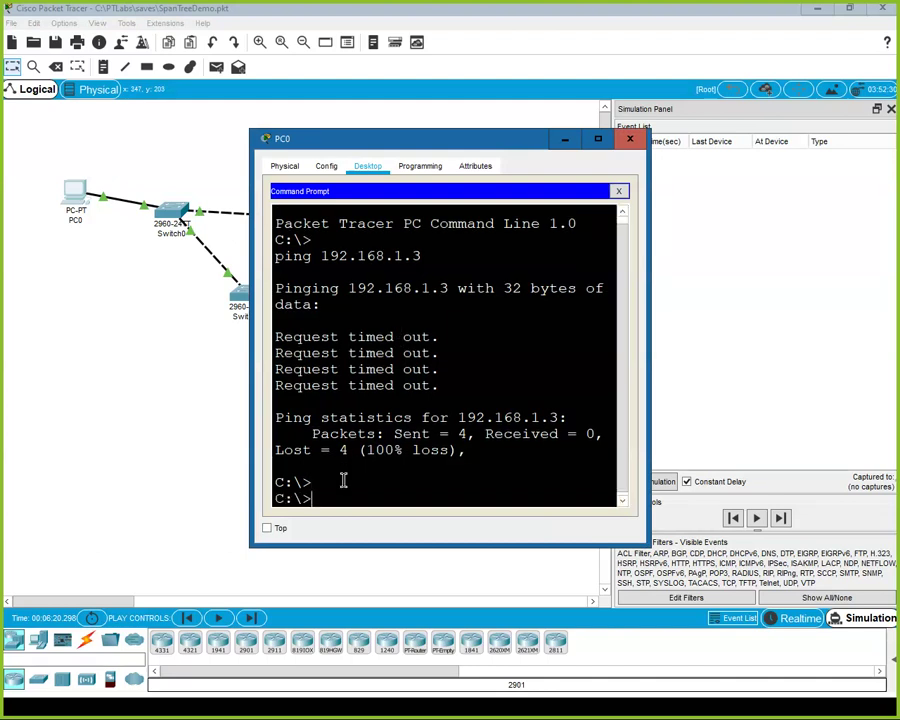
key("Up")
key("Return")
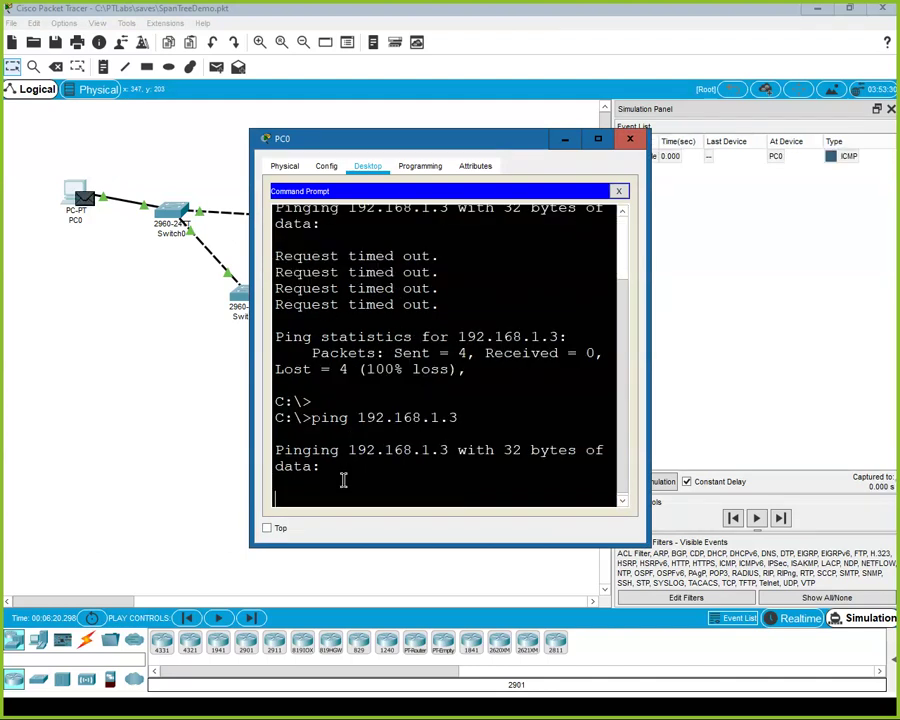
left_click(565, 140)
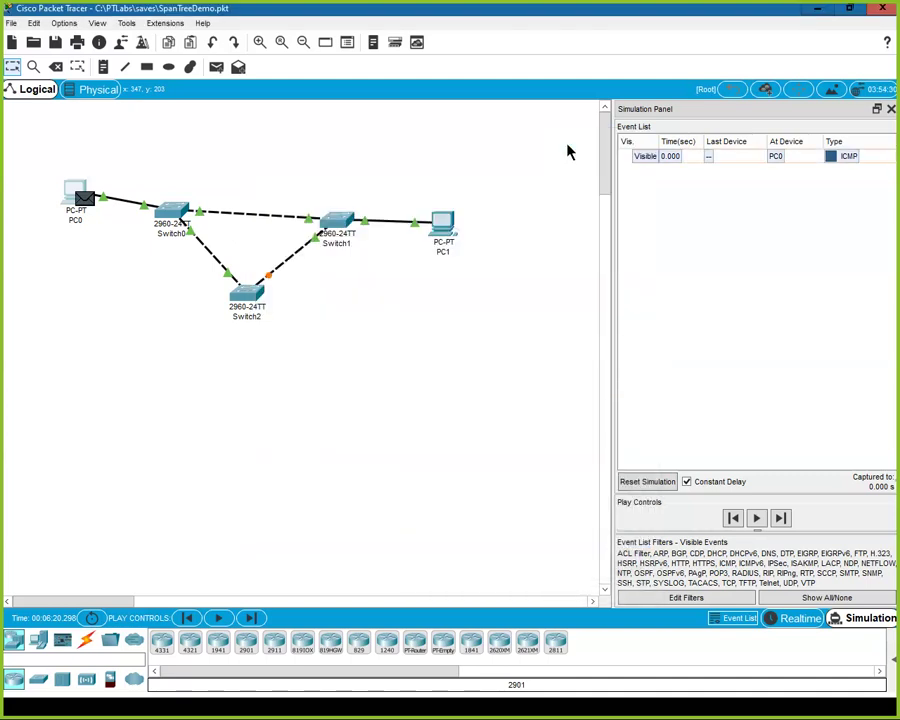
Step the simulation forward event by event until the ping reply is back at PC0, and return to Realtime mode.
left_click(250, 618)
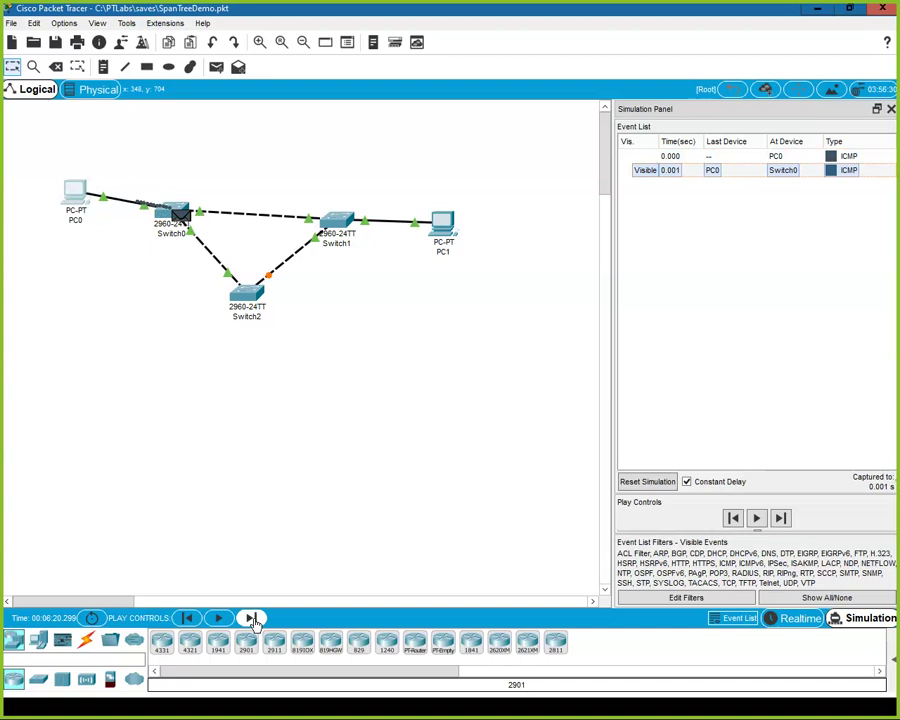
left_click(251, 618)
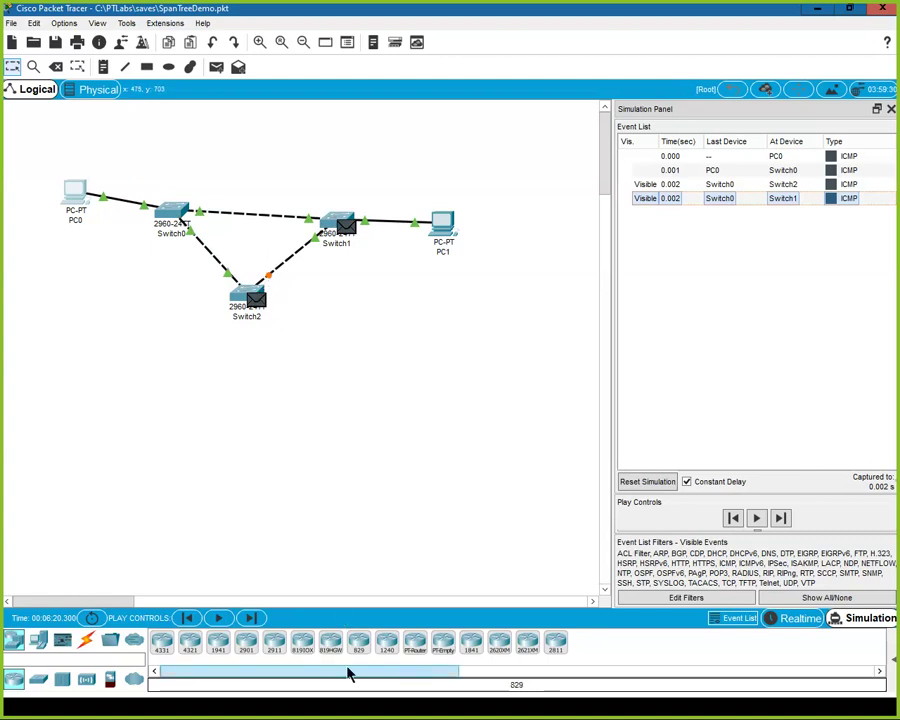
left_click(251, 618)
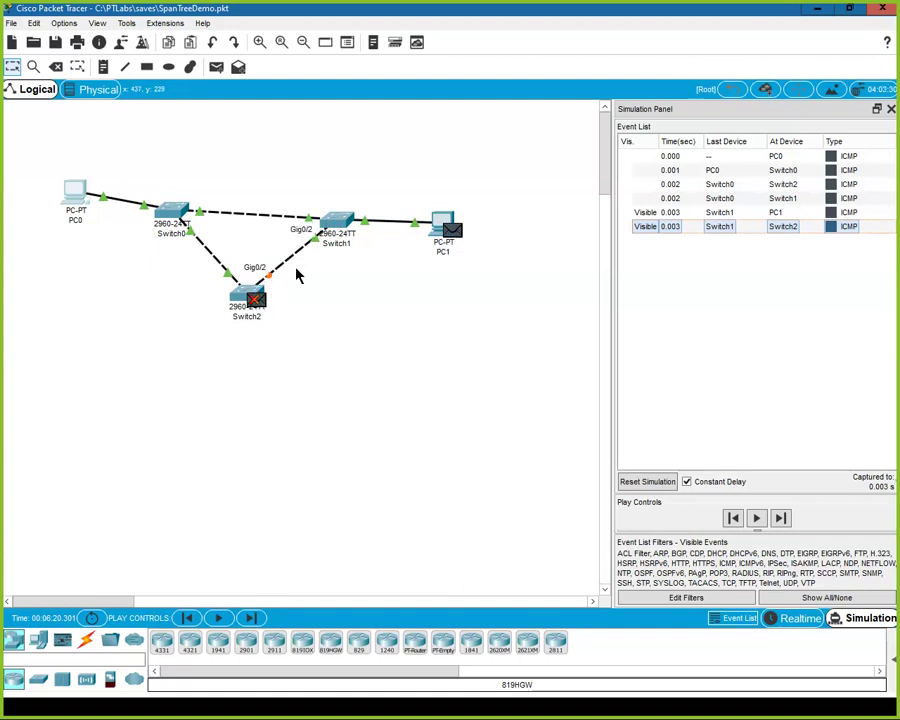
left_click(251, 618)
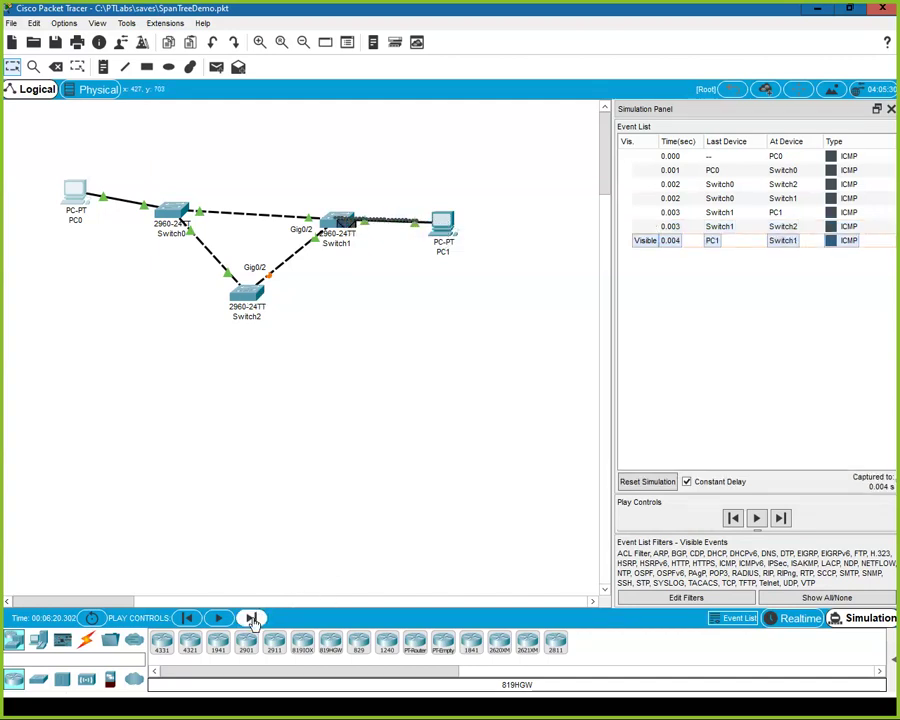
left_click(251, 618)
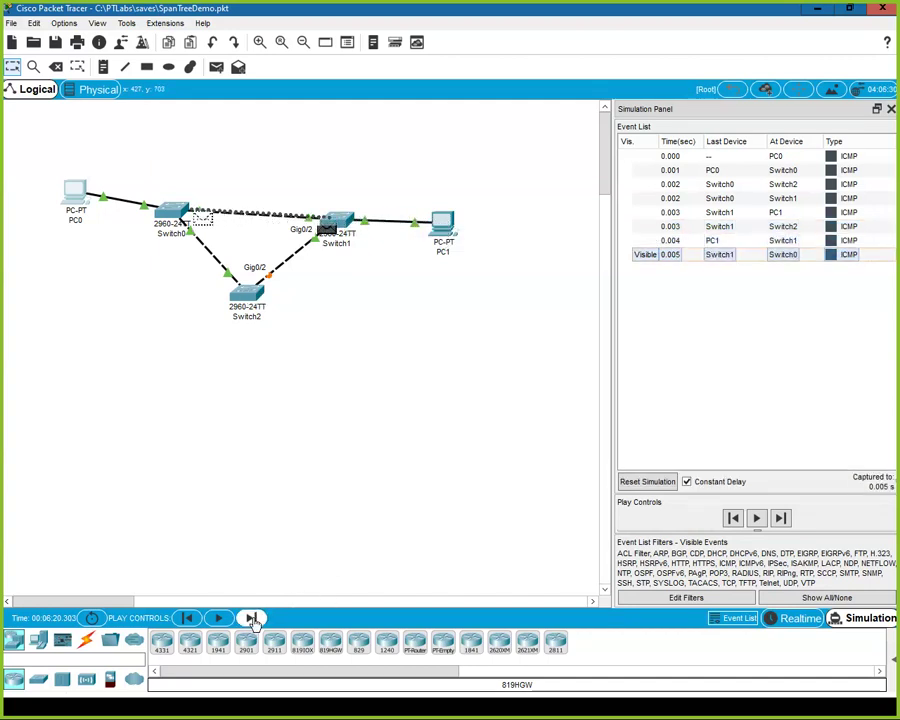
left_click(252, 619)
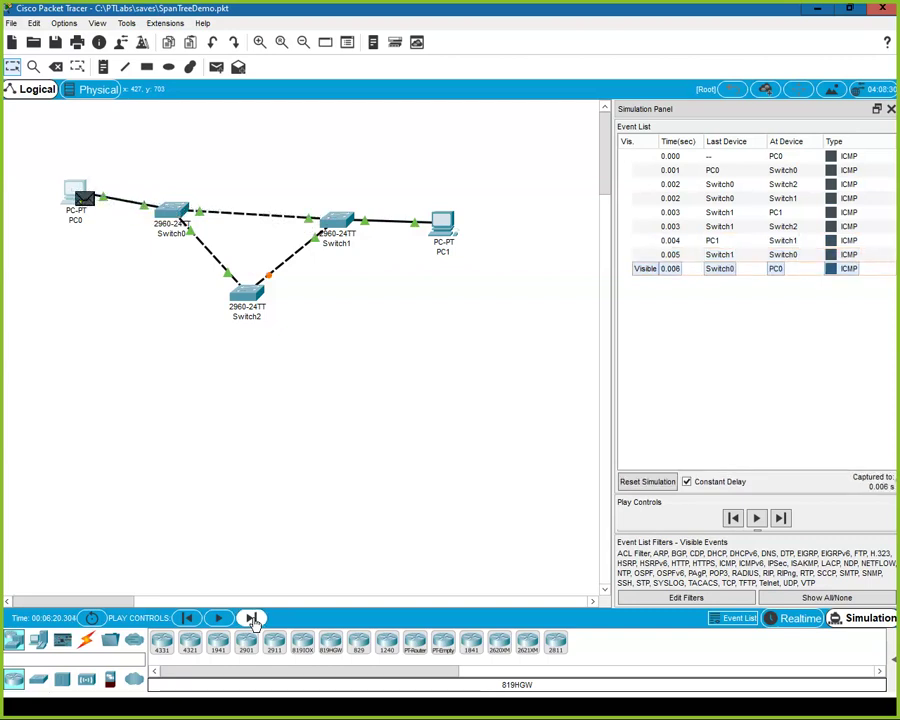
left_click(792, 620)
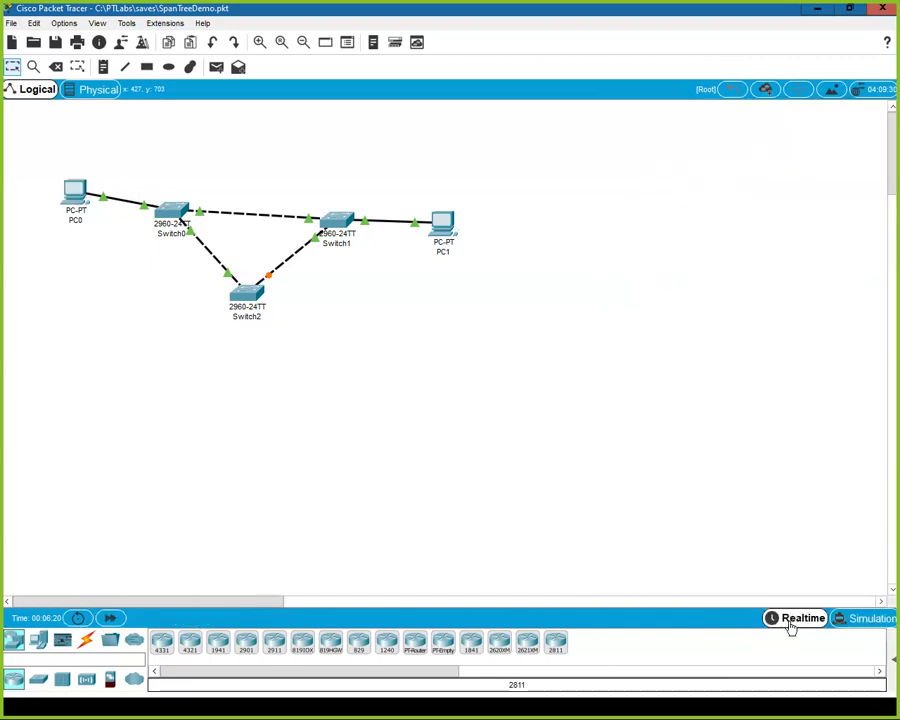
scroll(676, 348, "down", 2)
scroll(680, 350, "up", 2)
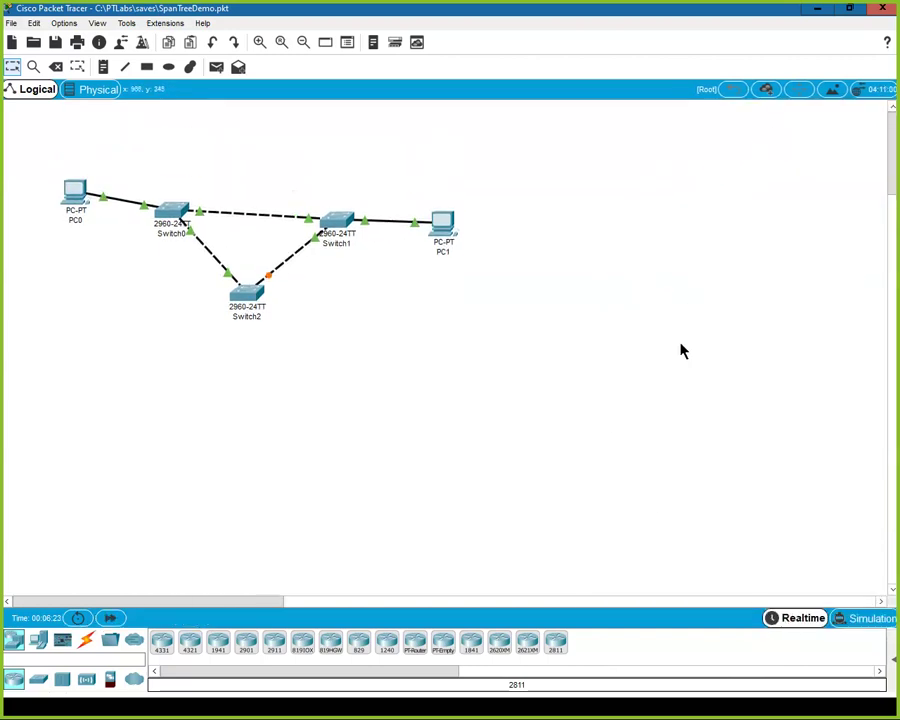
Minimize the main Packet Tracer window and close the Switch2 and PC1 device windows left open over the slideshow.
left_click(818, 14)
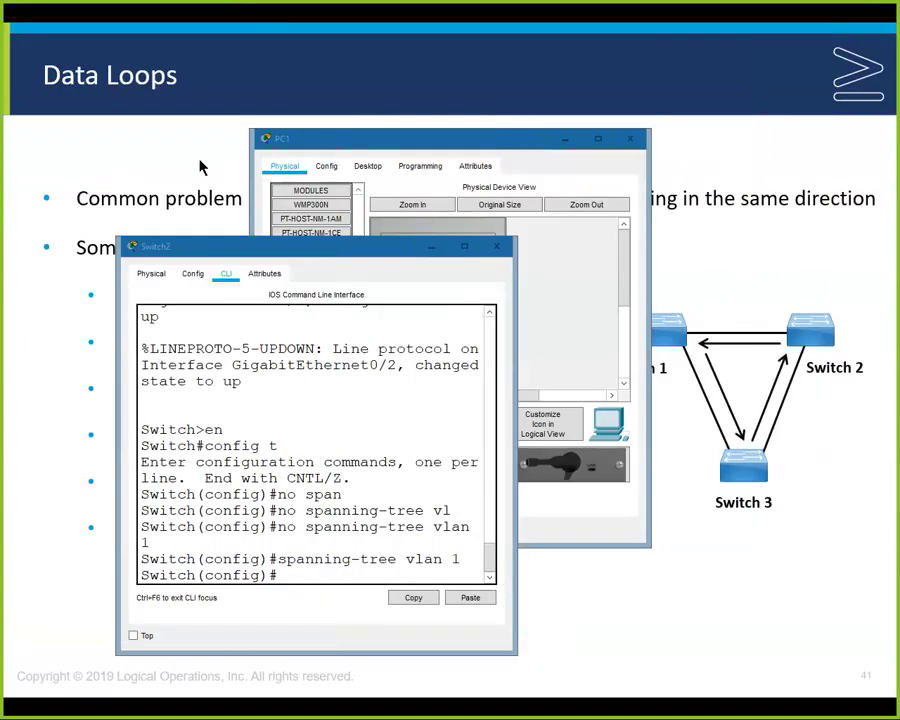
left_click(497, 246)
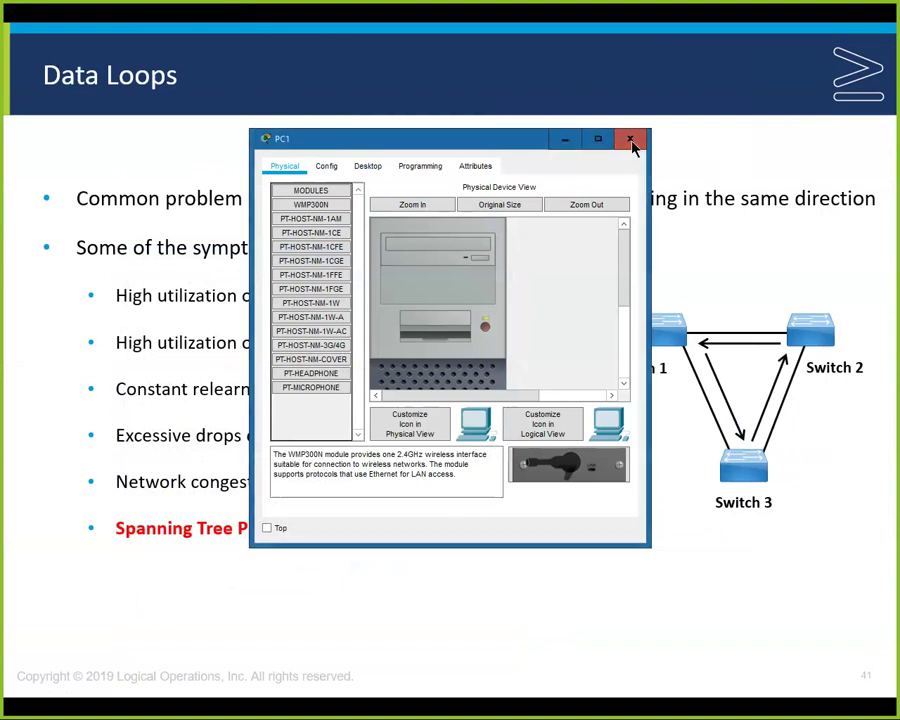
left_click(632, 145)
left_click(454, 345)
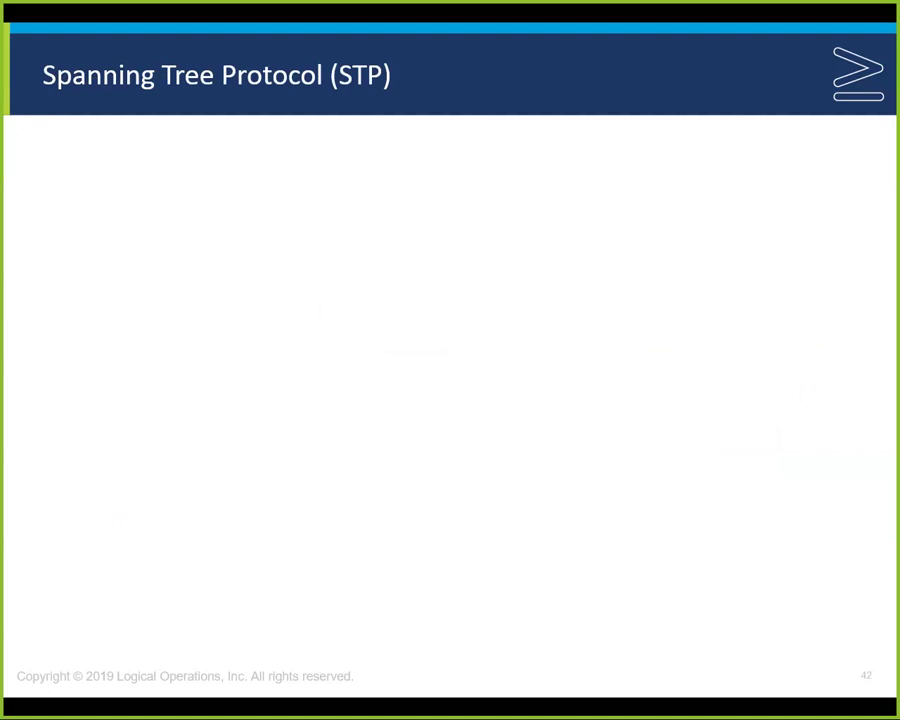
key("Right")
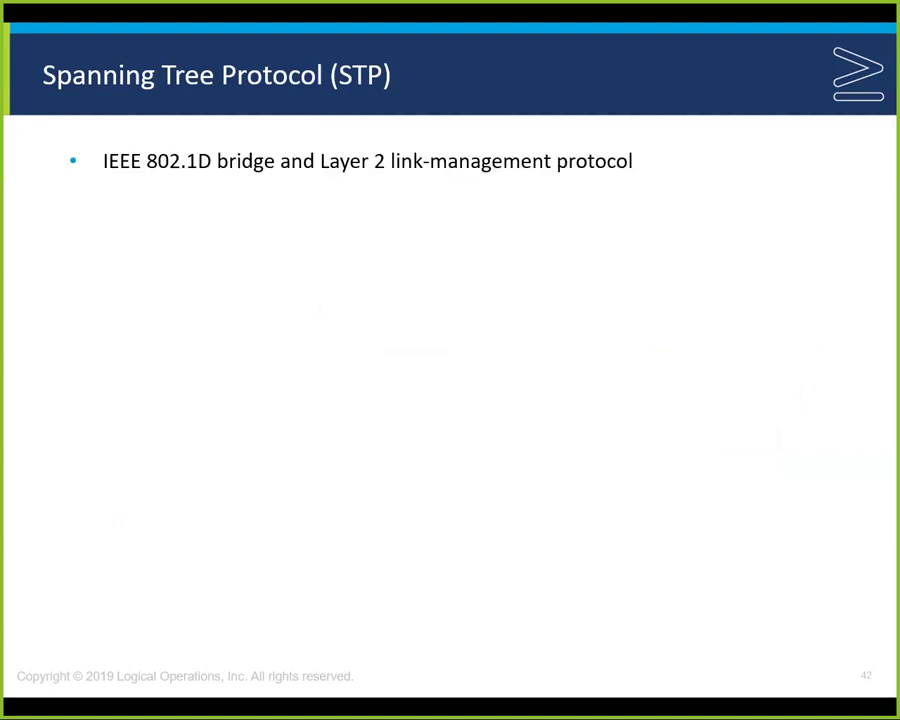
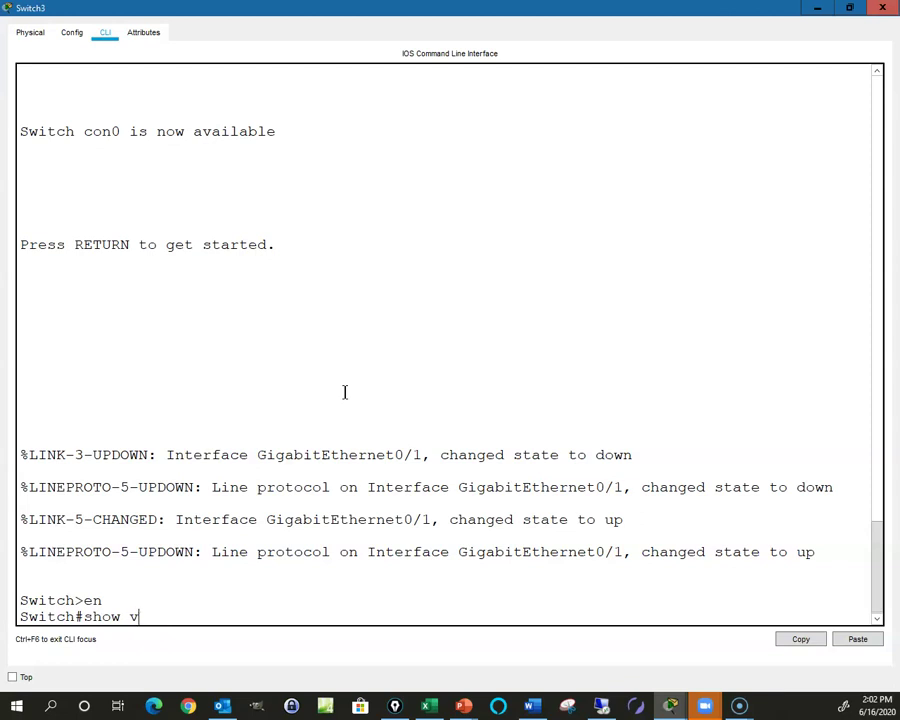
Run show spanning-tree on Switch3 and page on to the VLAN 20 and VLAN 30 sections.
type("span")
key("Tab")
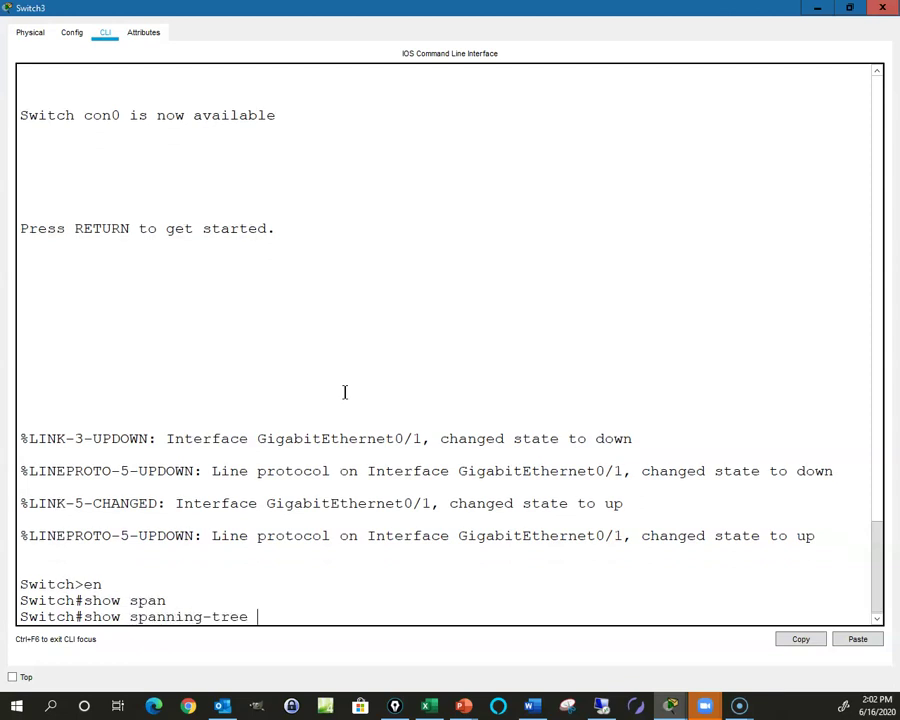
key("Return")
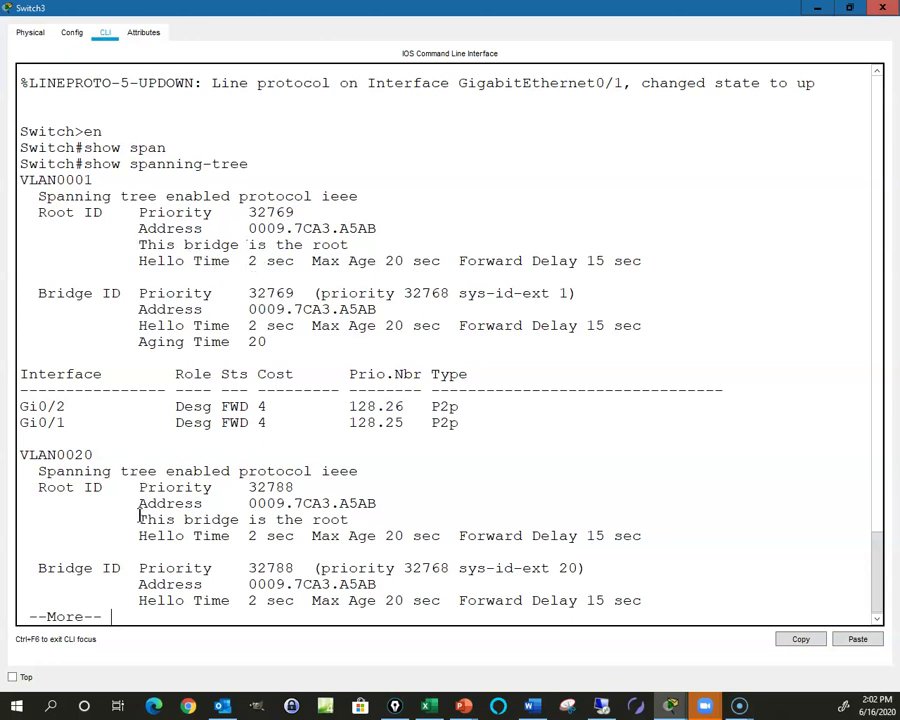
key("space")
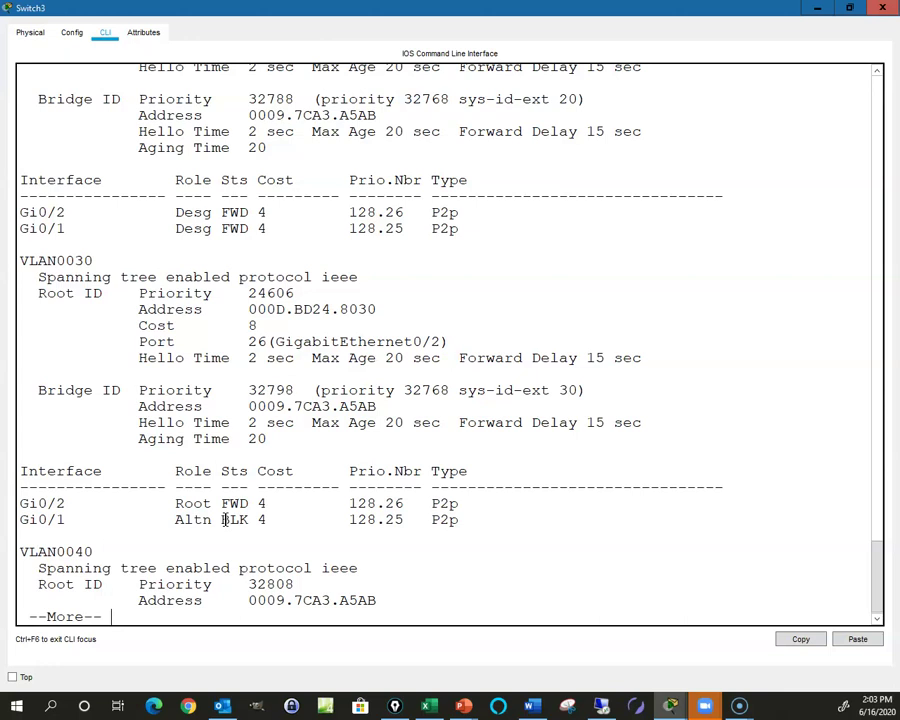
Examine the protocol type and port priority numbers in Switch3's spanning-tree output, read through to the end, and minimize its window.
left_click_drag(323, 278, 358, 277)
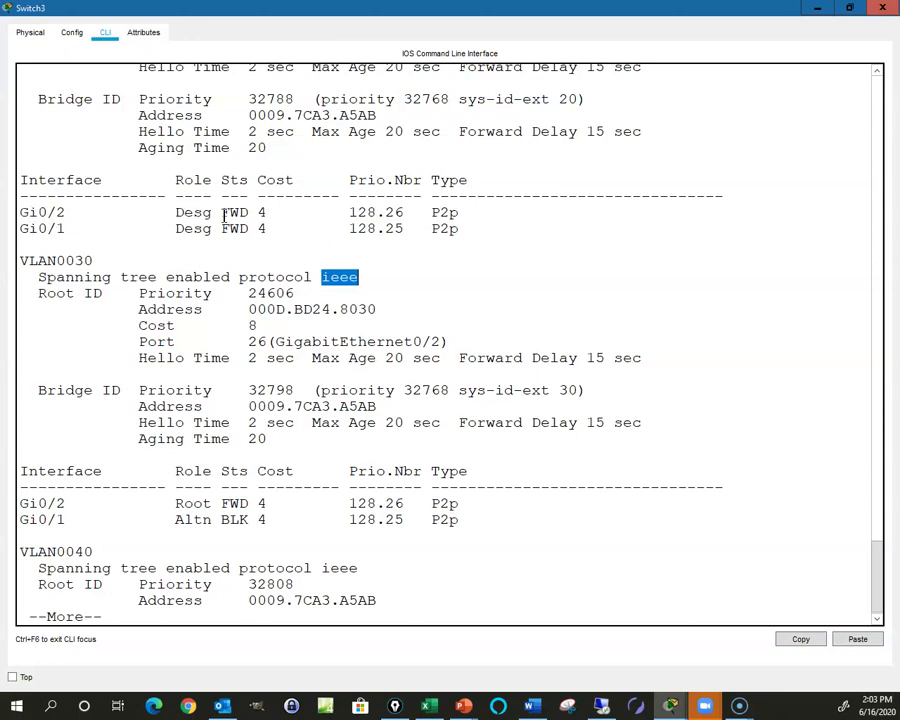
scroll(222, 220, "up", 3)
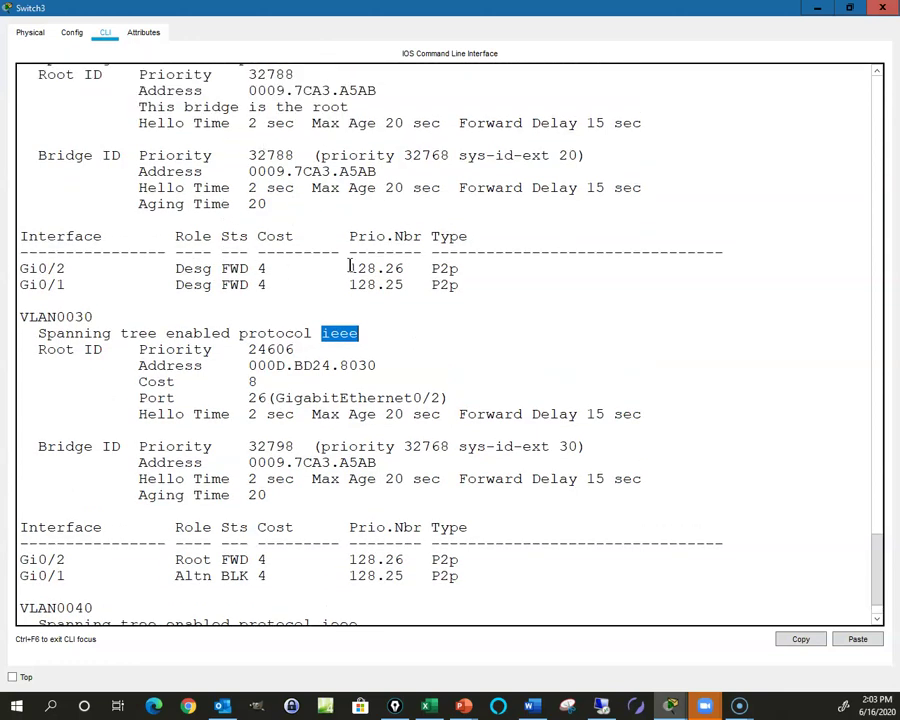
double_click(351, 268)
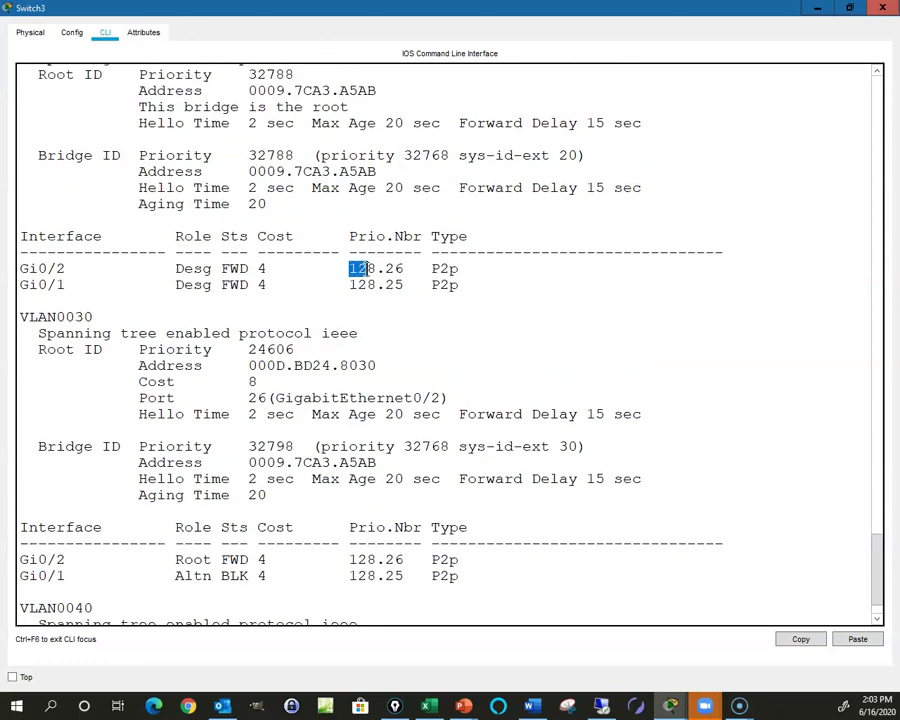
double_click(351, 285)
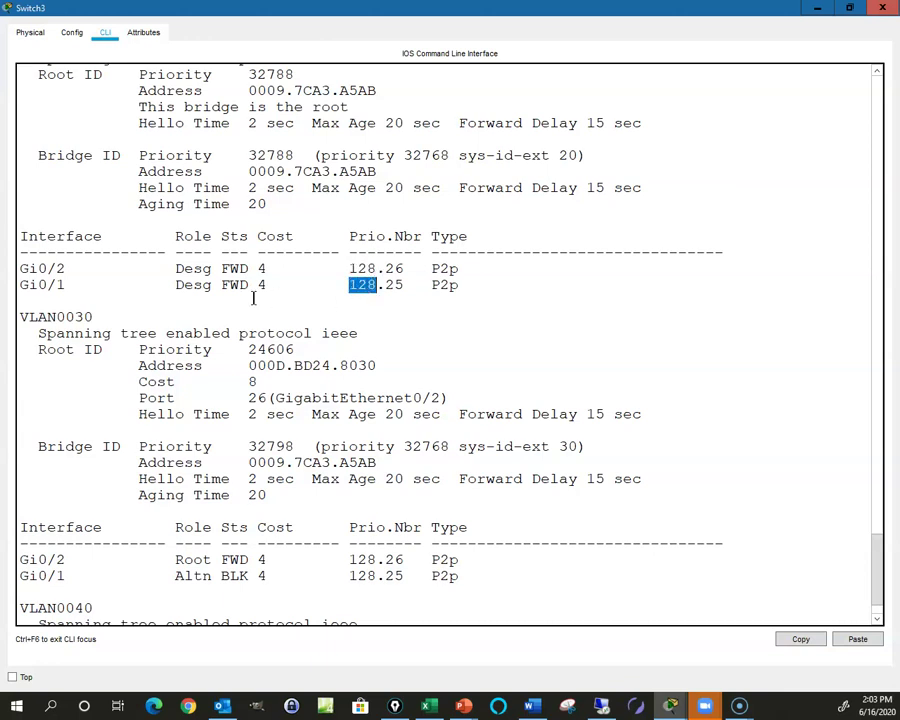
left_click(385, 268)
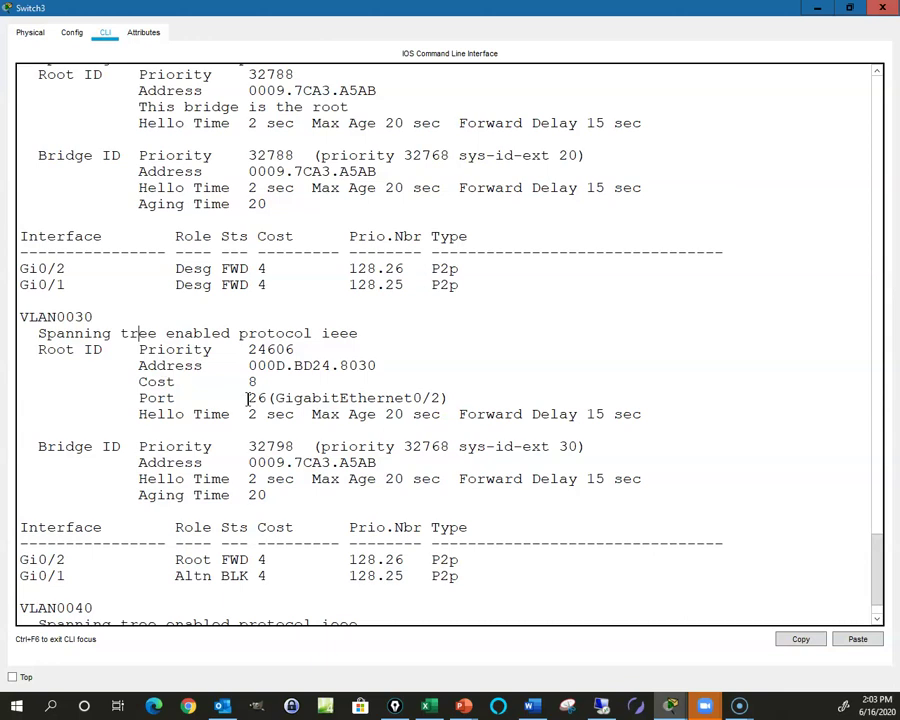
scroll(294, 420, "down", 10)
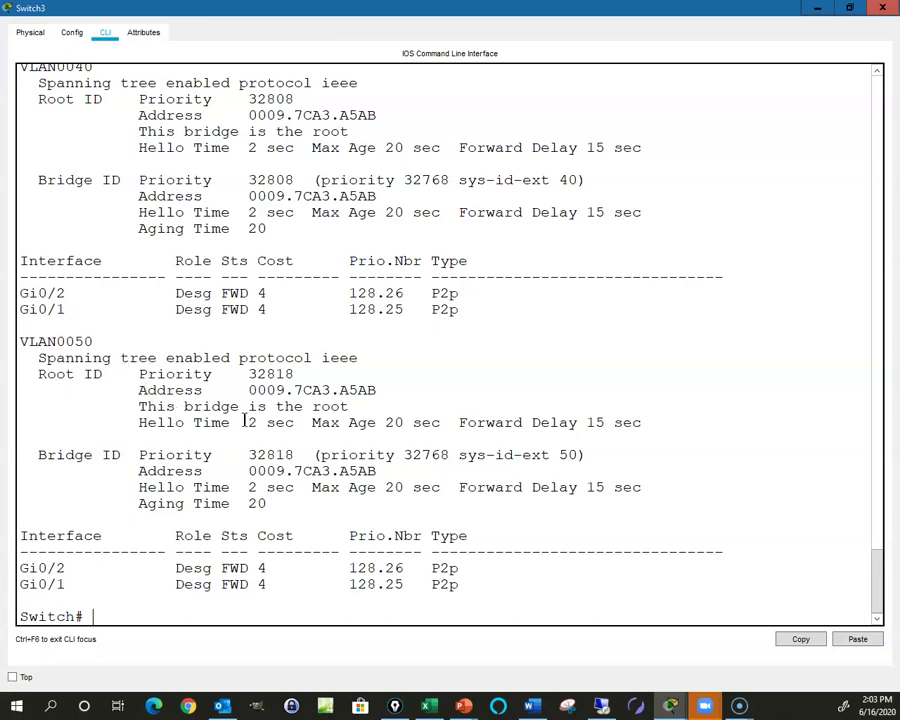
left_click(818, 10)
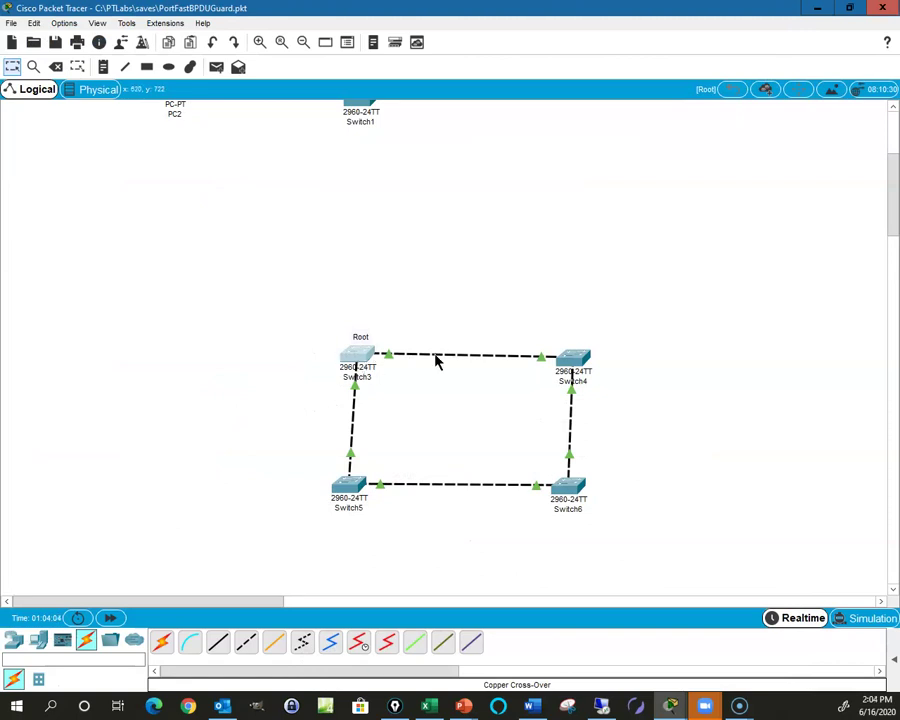
Open Switch5's command line in a maximized window and enter privileged EXEC mode.
left_click(575, 360)
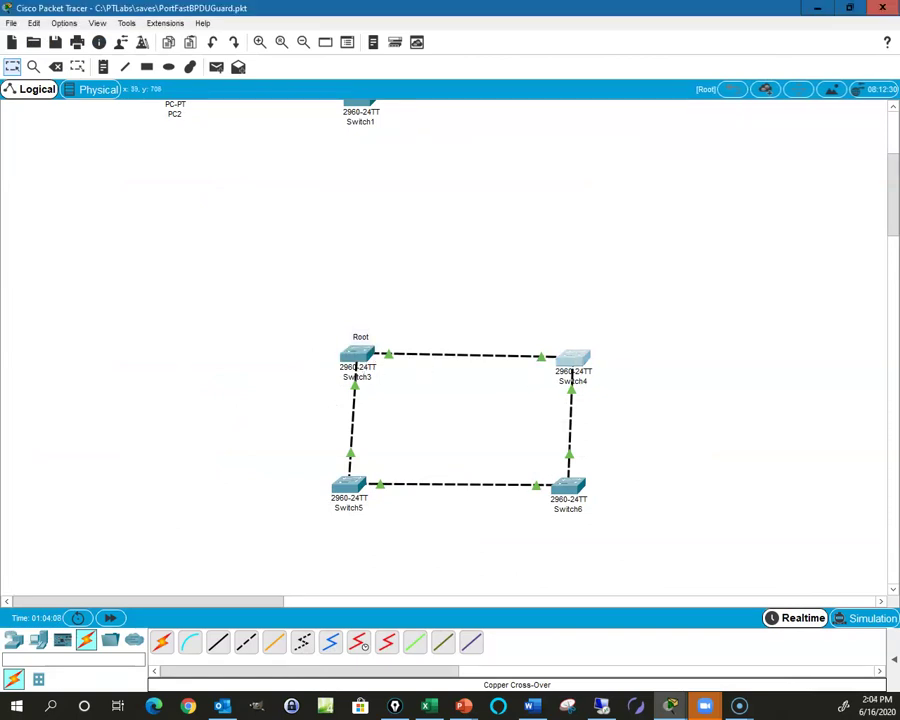
left_click(342, 488)
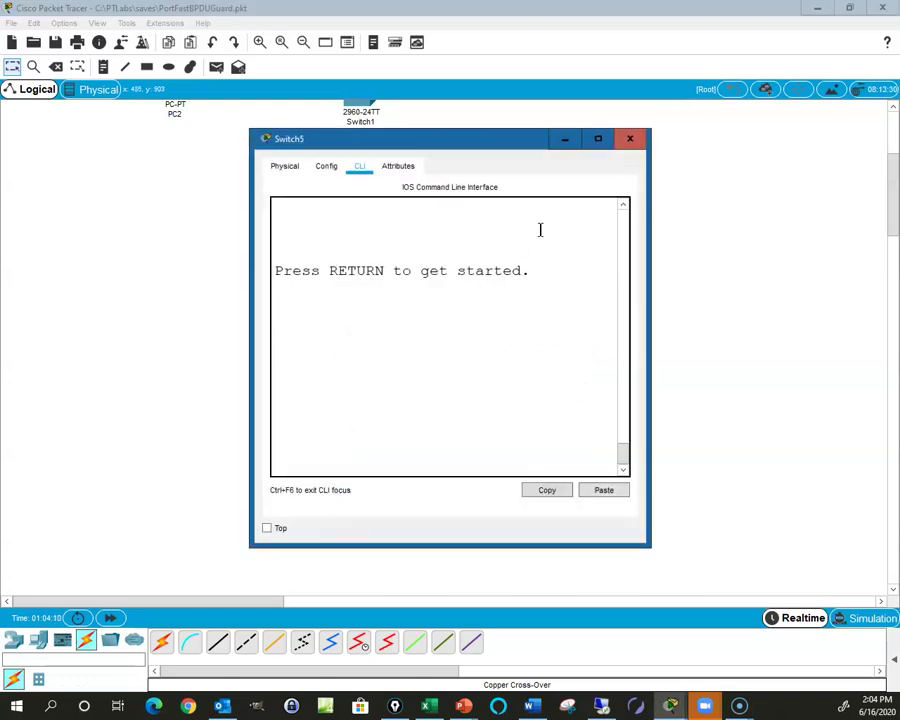
left_click(597, 139)
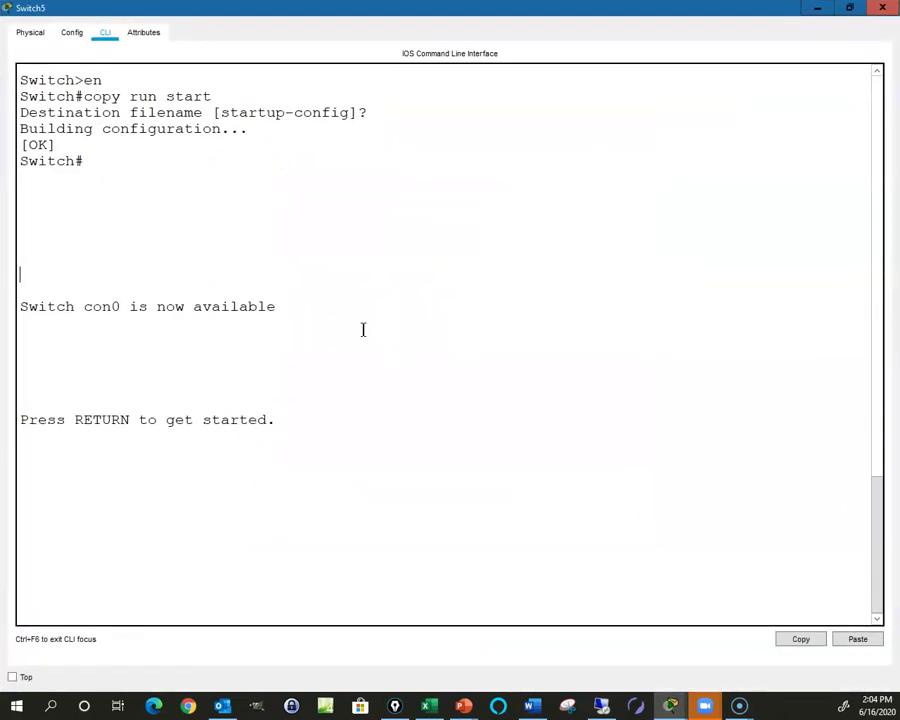
key("Return")
type("en")
key("Return")
List Switch5's VLANs with show vlan and page through to the end of the output.
type("show vln")
key("BackSpace")
type("an")
key("Return")
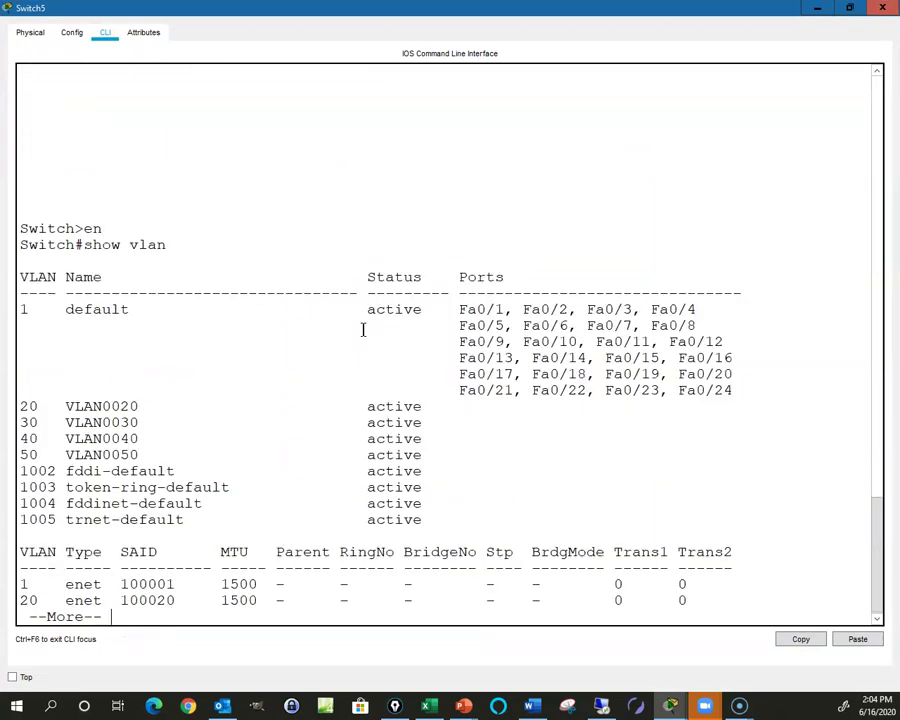
key("space")
Enter global configuration mode on Switch5 and start the command spanning-tree vlan 50.
type("config t")
key("Return")
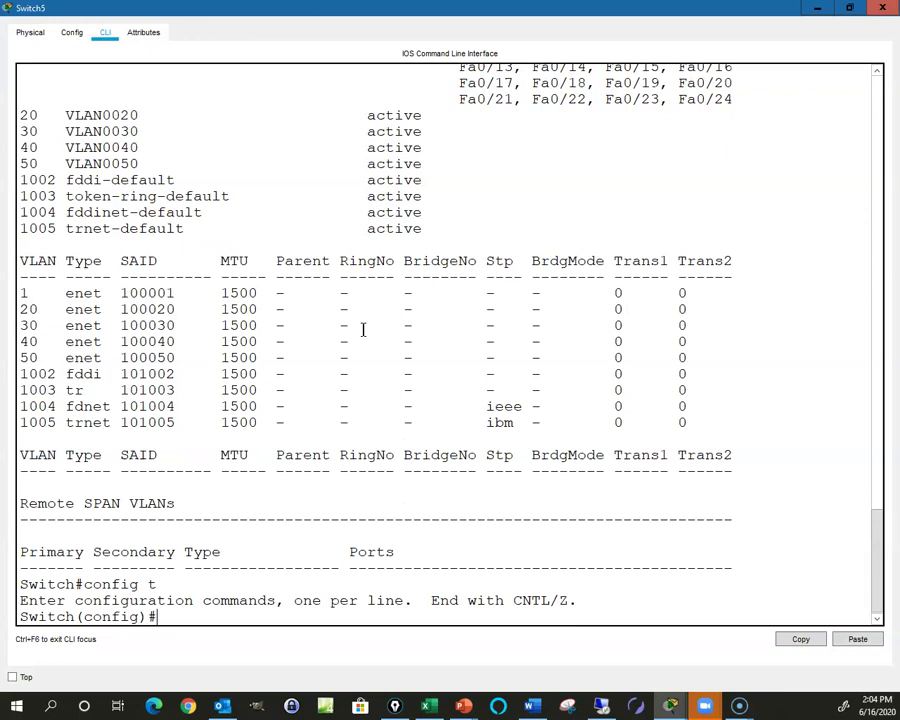
type("sp")
key("Tab")
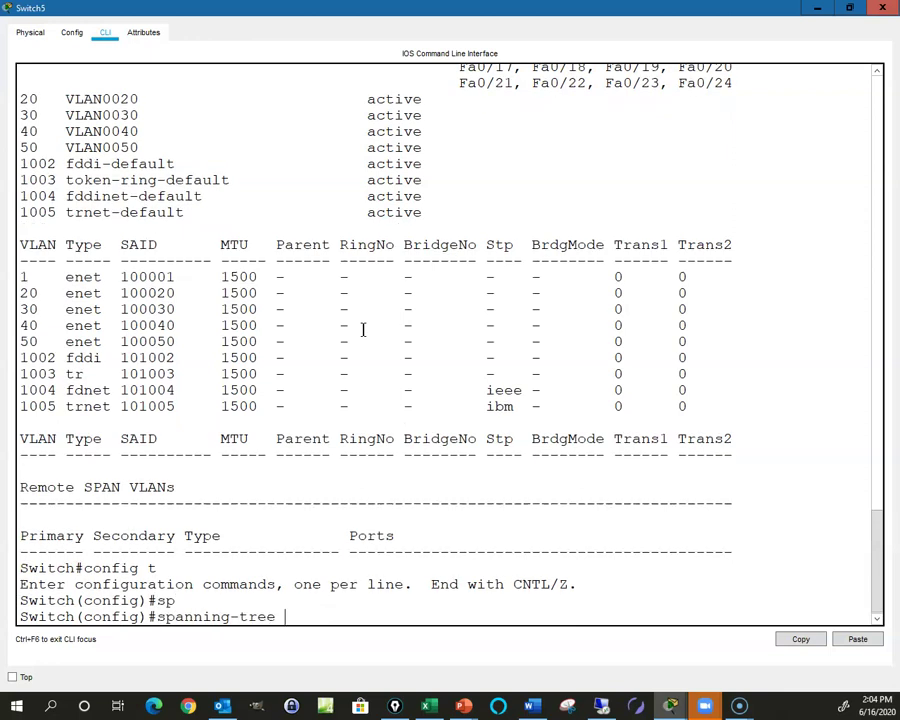
type("vl")
key("Tab")
type("50 ")
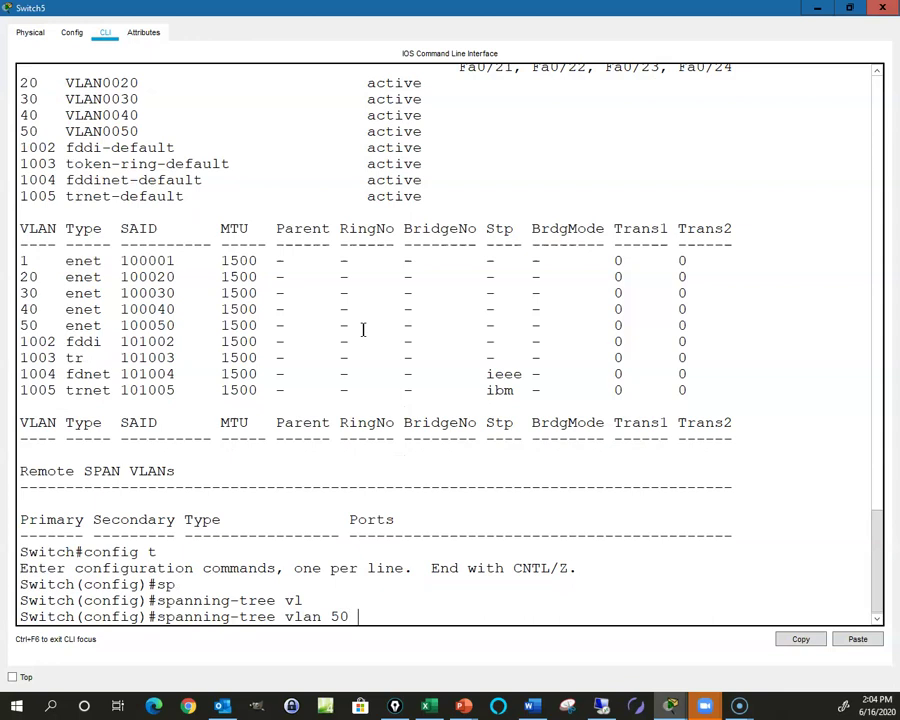
Display the command help for spanning-tree vlan 50 root, remove the root keyword, and display the help for spanning-tree vlan 50.
type("r")
key("Tab")
type("?")
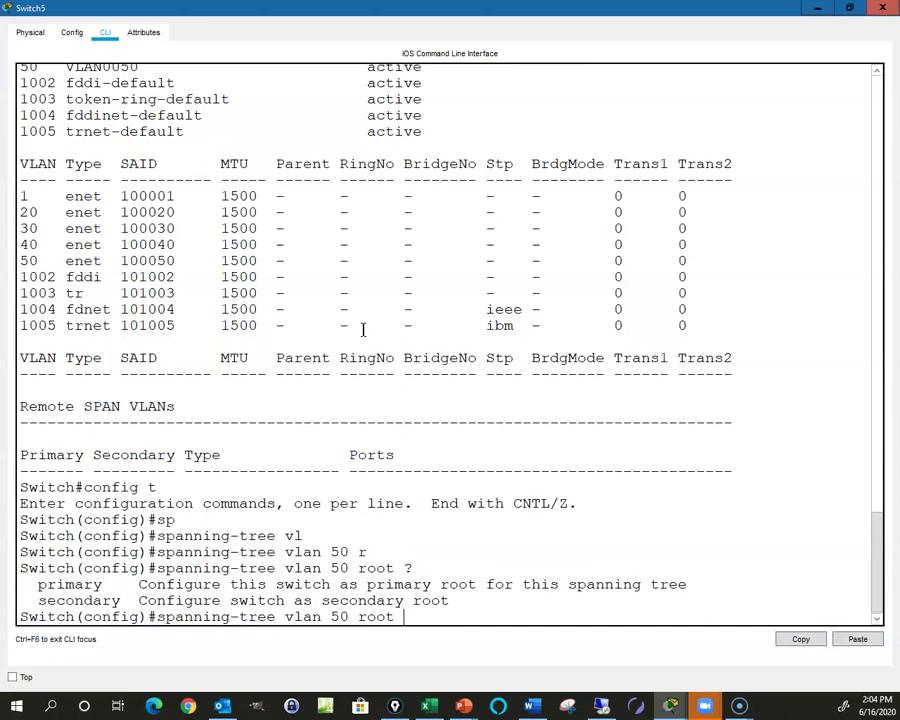
key("BackSpace")
key("BackSpace")
key("BackSpace")
key("BackSpace")
type("?")
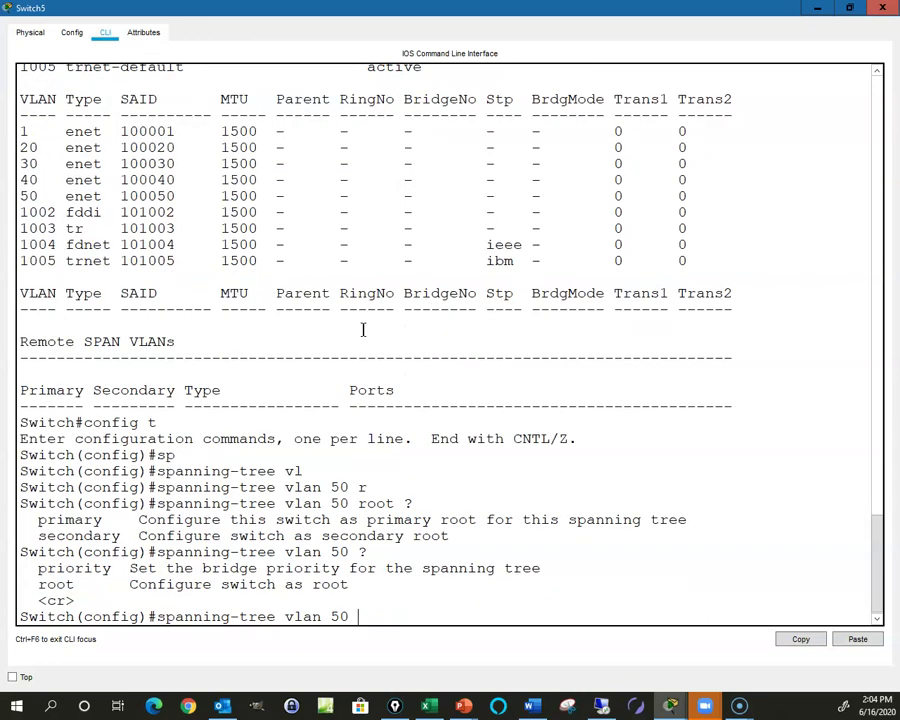
Extend the command to spanning-tree vlan 50 priority, display its accepted values, and highlight the 4096 increment.
type("pr")
key("Tab")
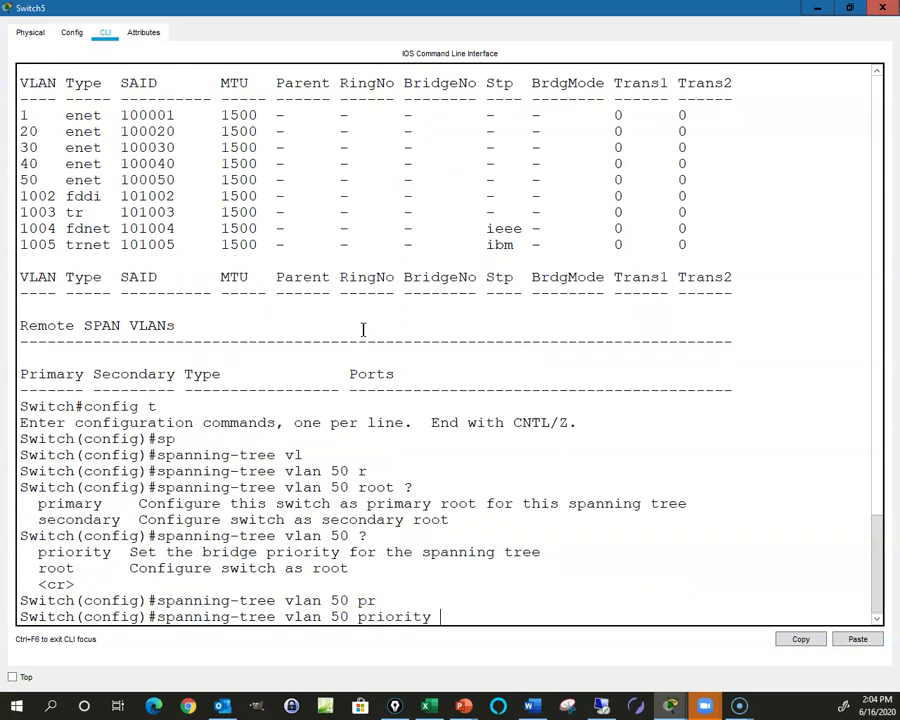
type("?")
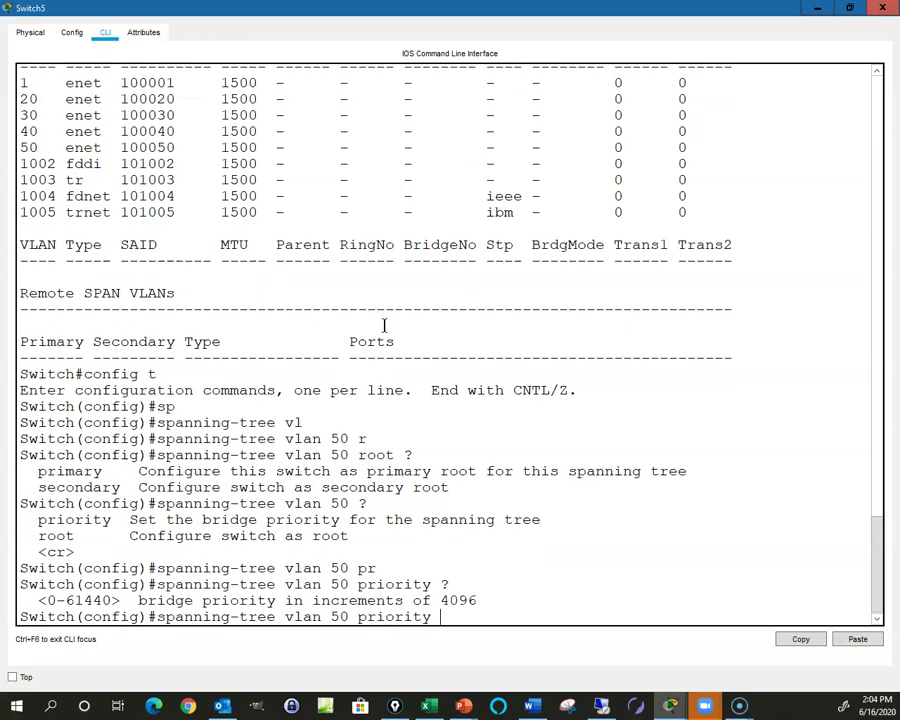
mouse_move(443, 600)
left_mouse_down()
mouse_move(481, 600)
mouse_move(443, 600)
left_mouse_up()
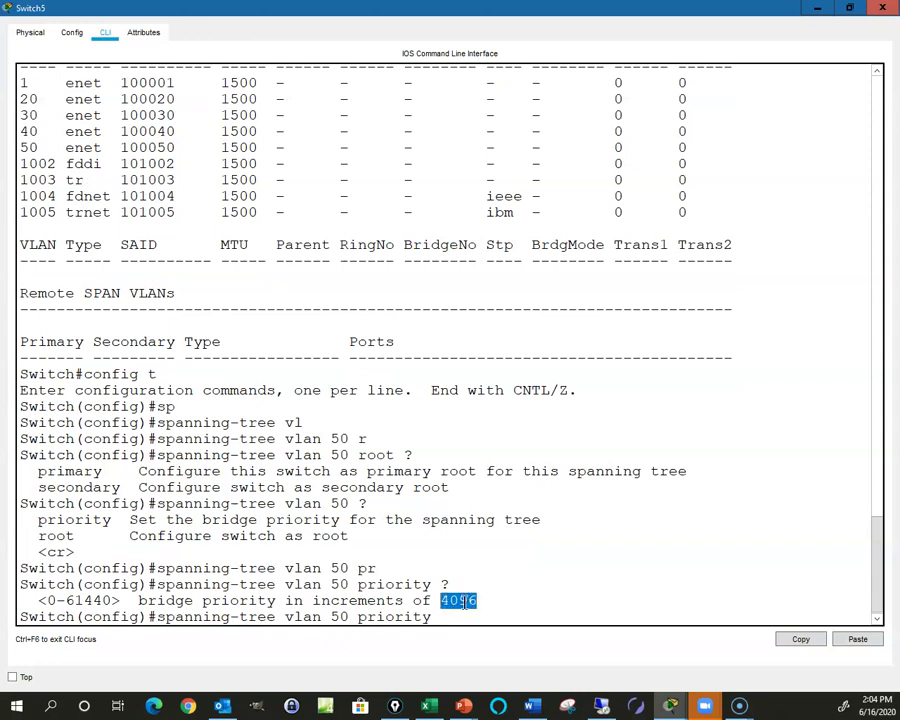
Replace the priority keyword with root primary, run spanning-tree vlan 50 root primary on Switch5, and exit configuration mode.
left_click(430, 620)
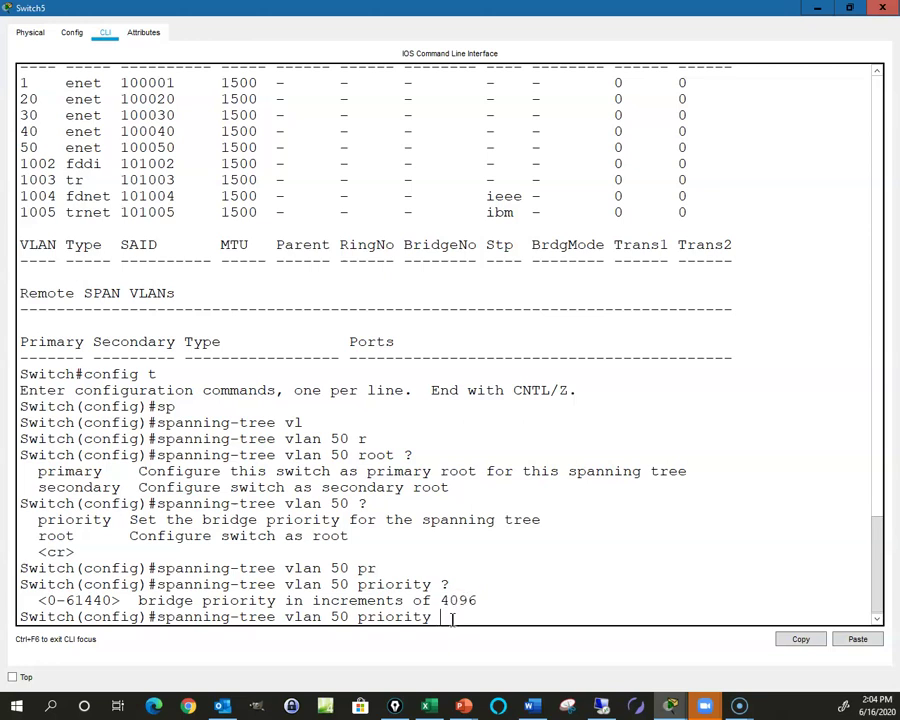
key("BackSpace")
key("BackSpace")
key("BackSpace")
key("BackSpace")
key("BackSpace")
key("BackSpace")
key("BackSpace")
key("BackSpace")
type("ro")
key("Tab")
type("pr")
key("Tab")
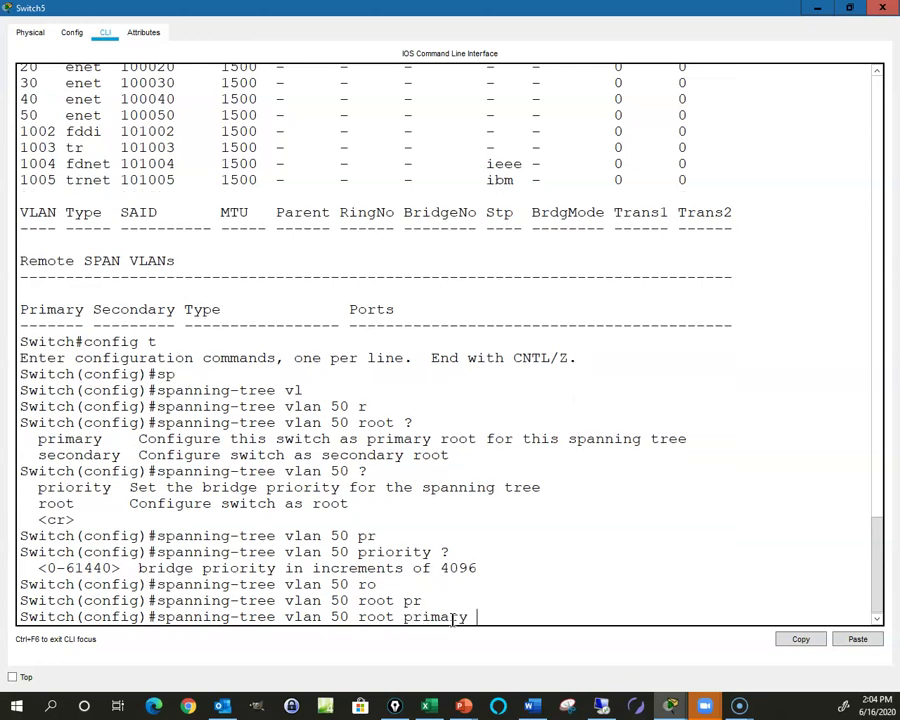
key("Return")
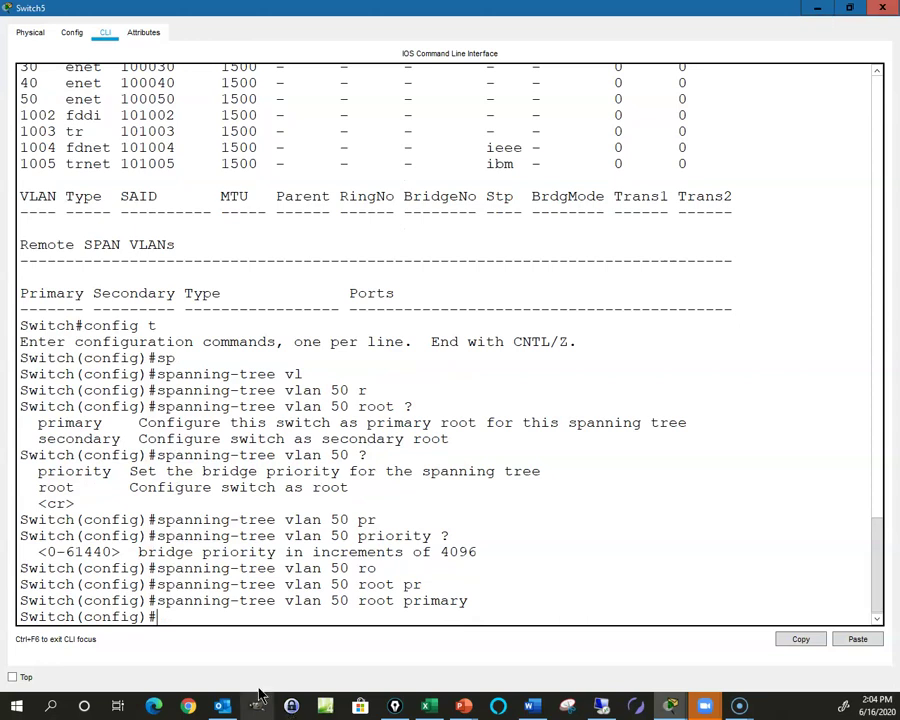
type("end")
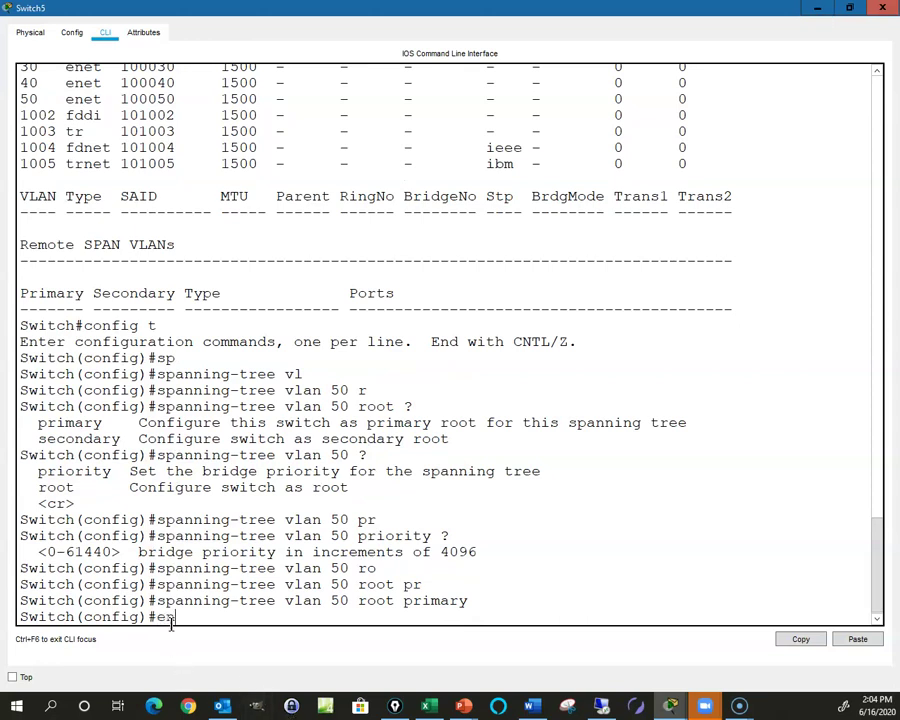
key("Return")
Run show spanning-tree on Switch5, page through to the end of the VLAN0050 section, and close the switch window.
type("show sp")
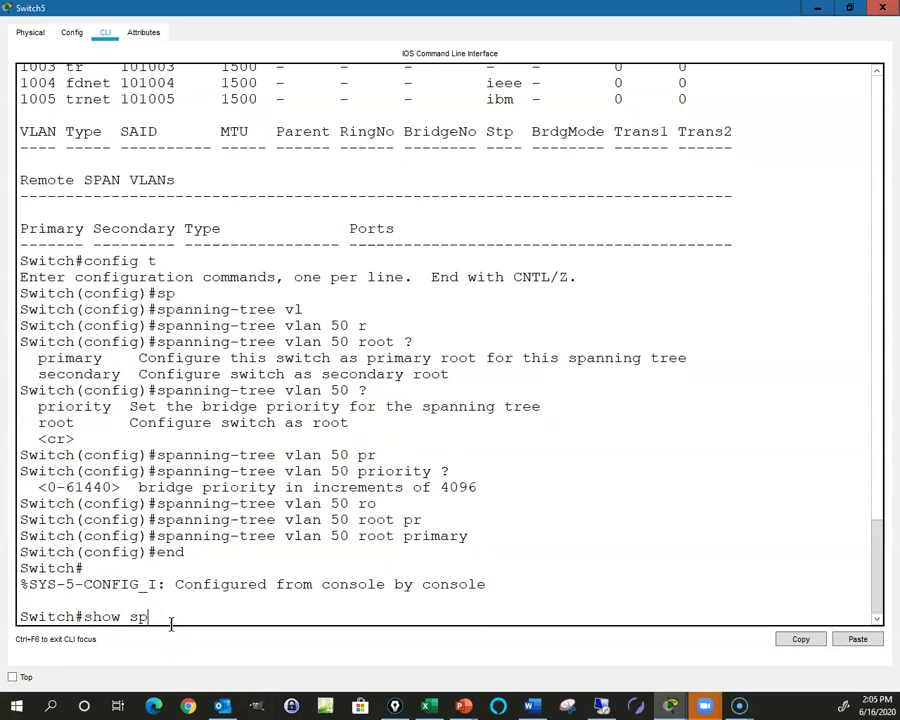
key("Tab")
key("Return")
key("space")
key("space")
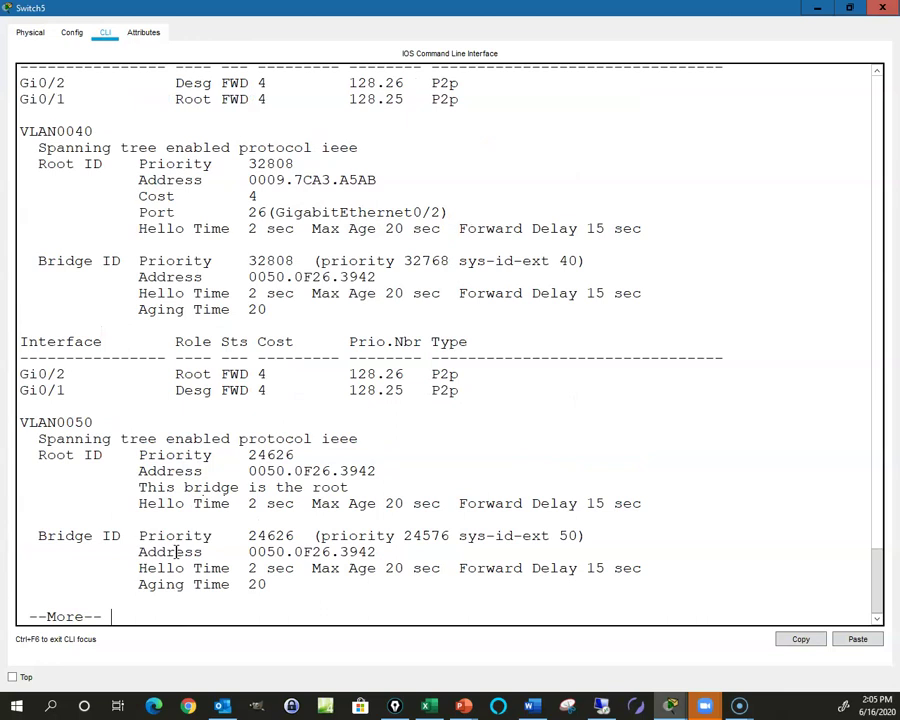
key("space")
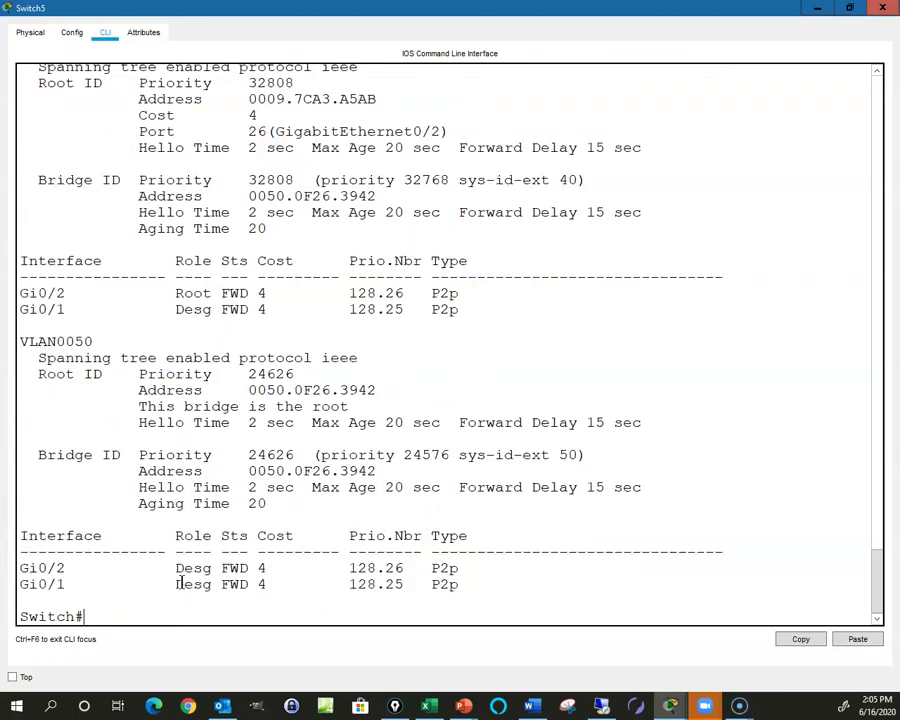
left_click(884, 10)
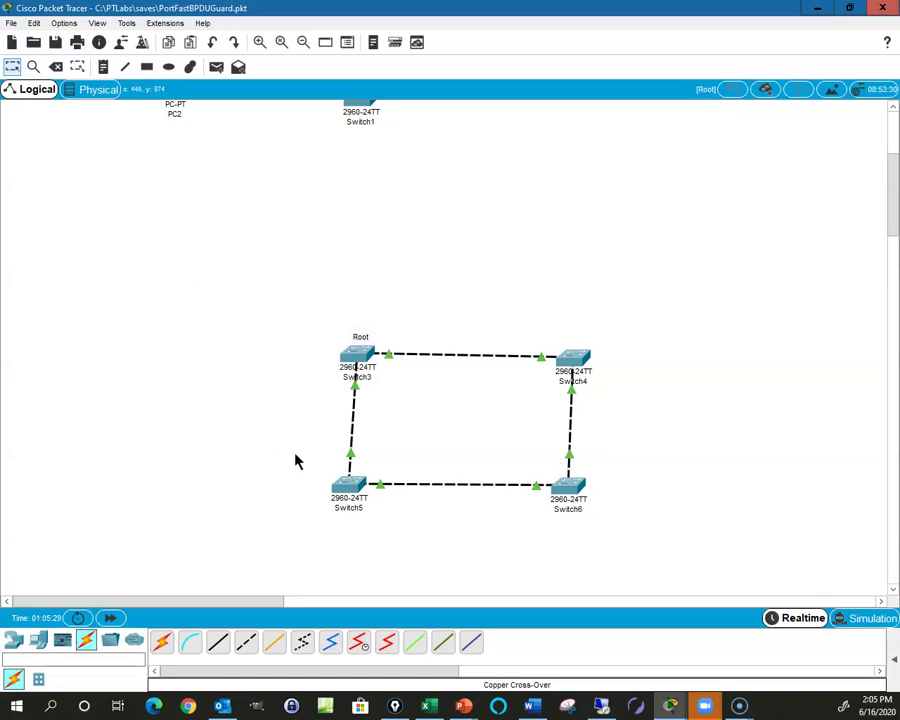
Open Switch6's CLI in a maximized window, run show spanning-tree, and page to the VLAN0050 section.
left_click(574, 488)
left_click(597, 140)
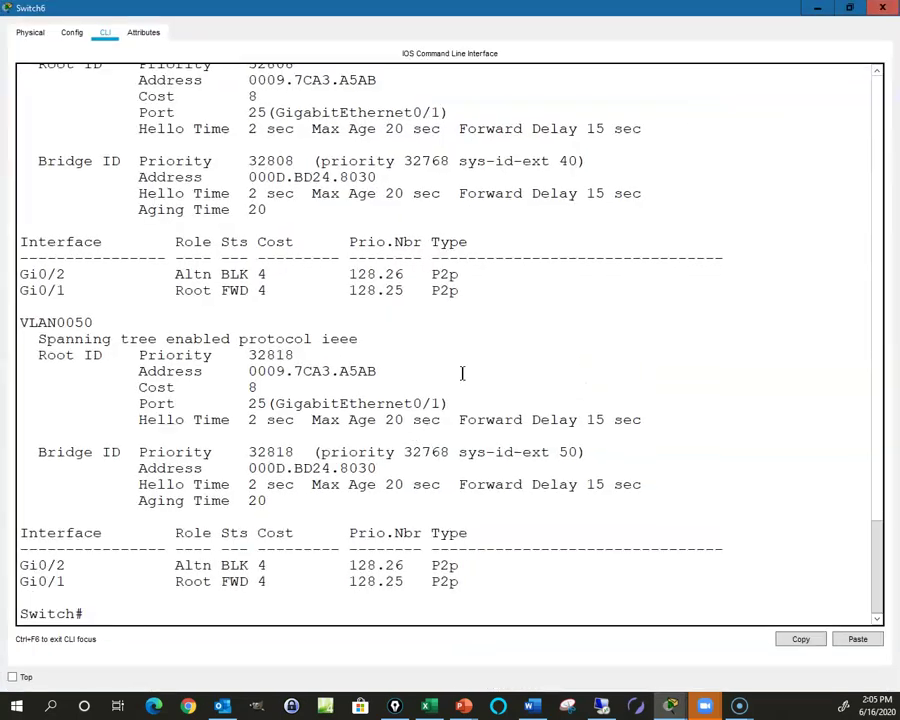
type("show sp")
key("Tab")
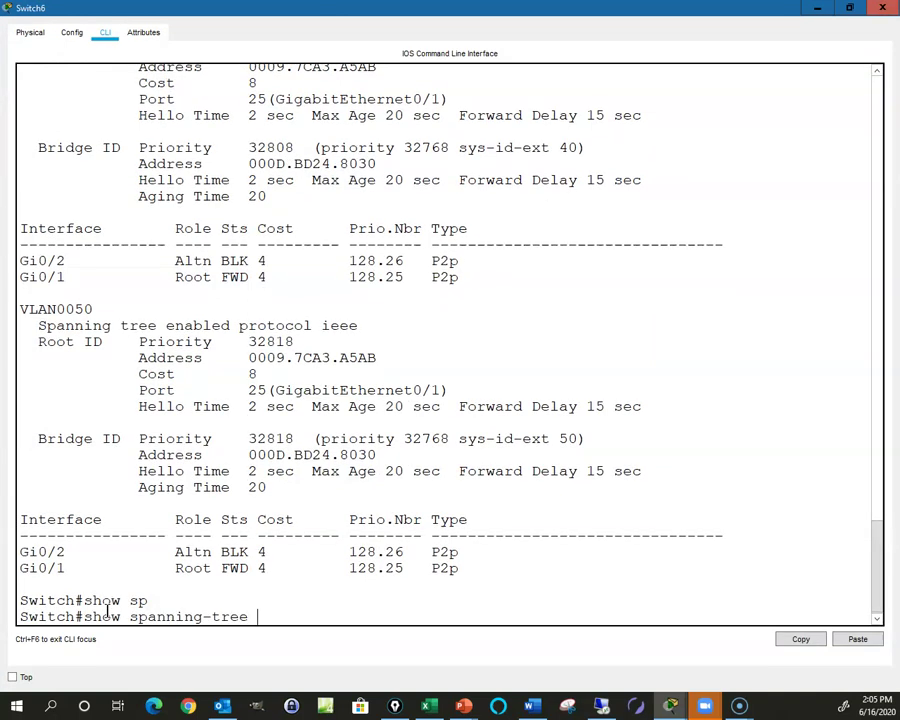
key("Return")
key("space")
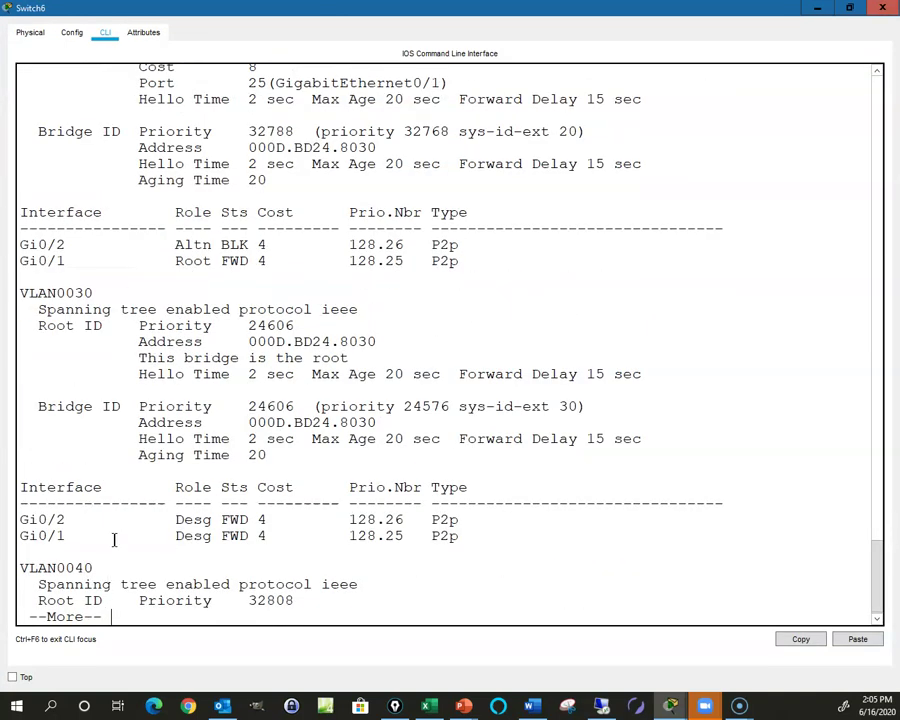
key("space")
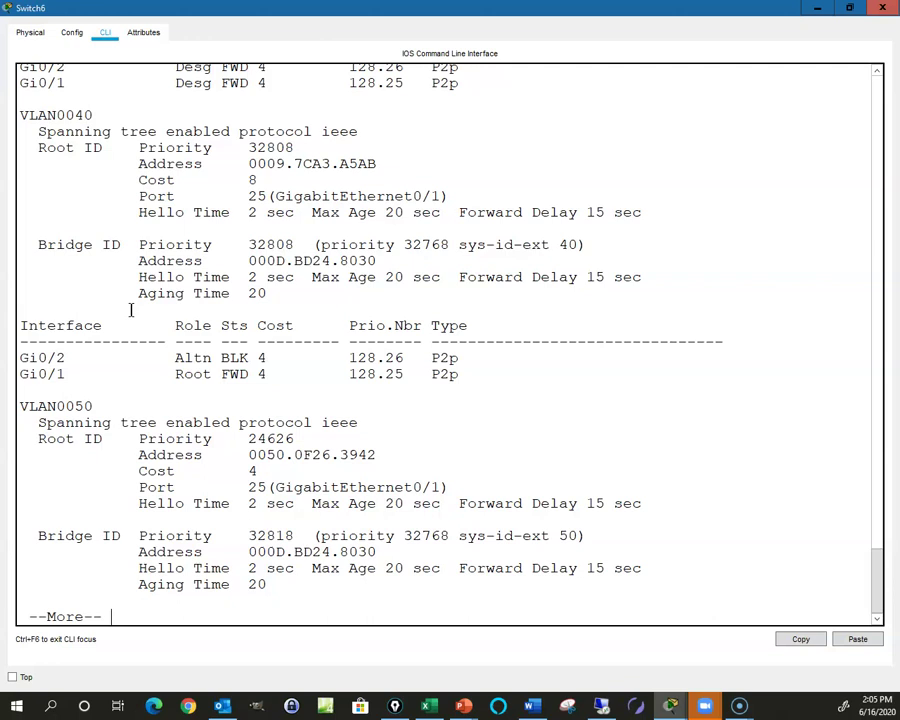
In Switch6's VLAN0030 section, highlight the Root ID priority, the Bridge ID priority and the line identifying the root bridge.
scroll(132, 325, "up", 5)
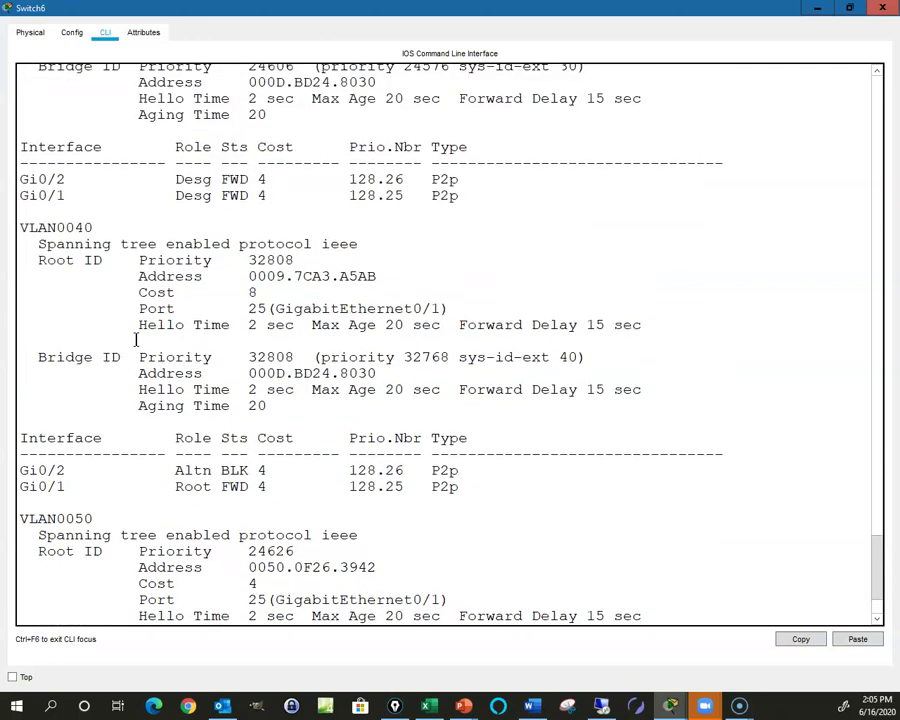
scroll(112, 194, "up", 2)
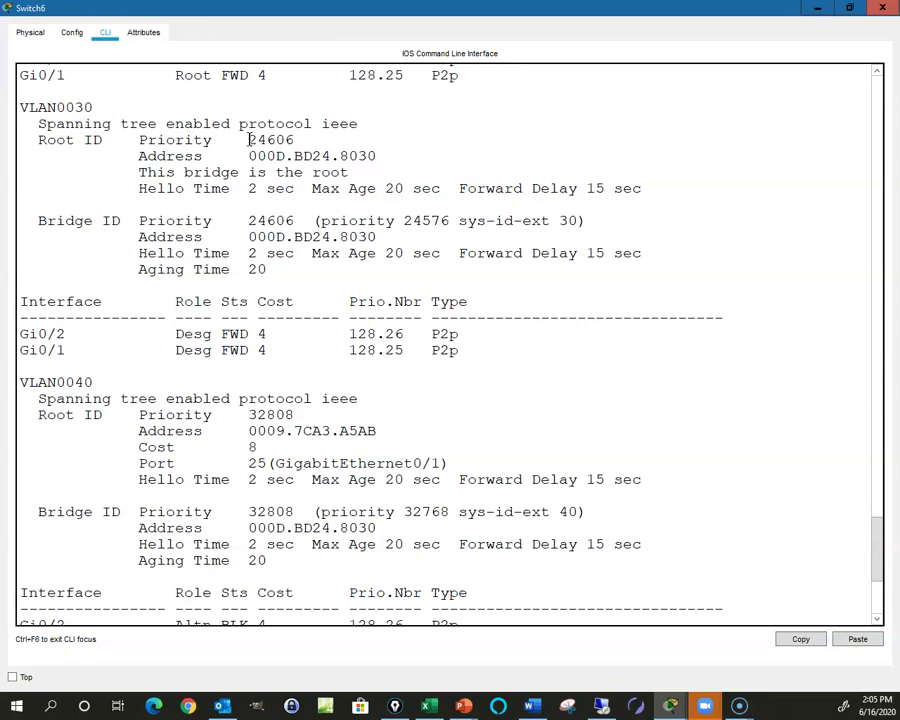
left_click_drag(246, 140, 296, 140)
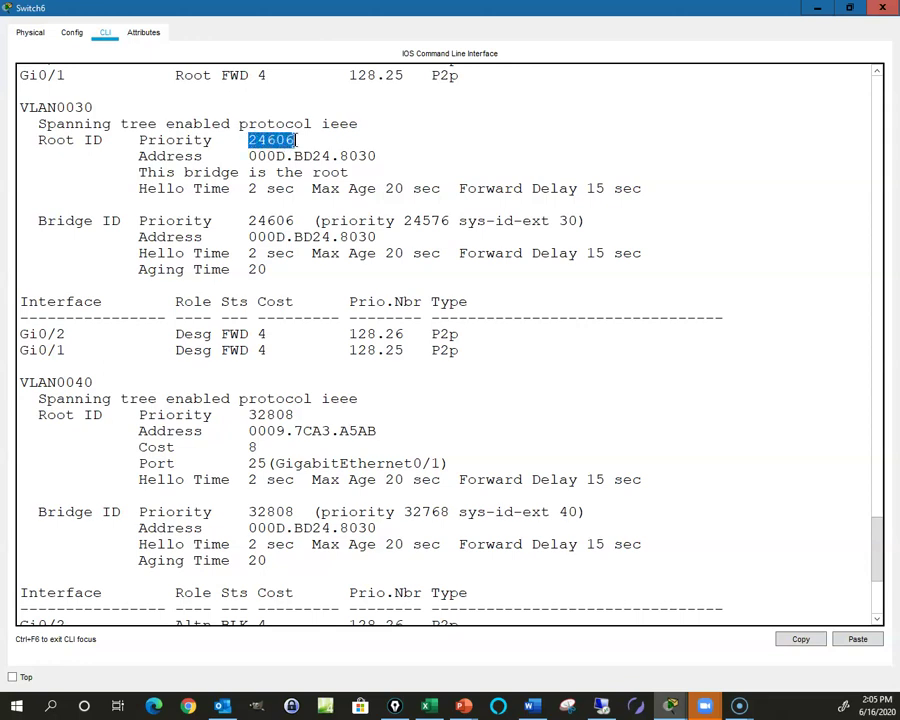
left_click(297, 140)
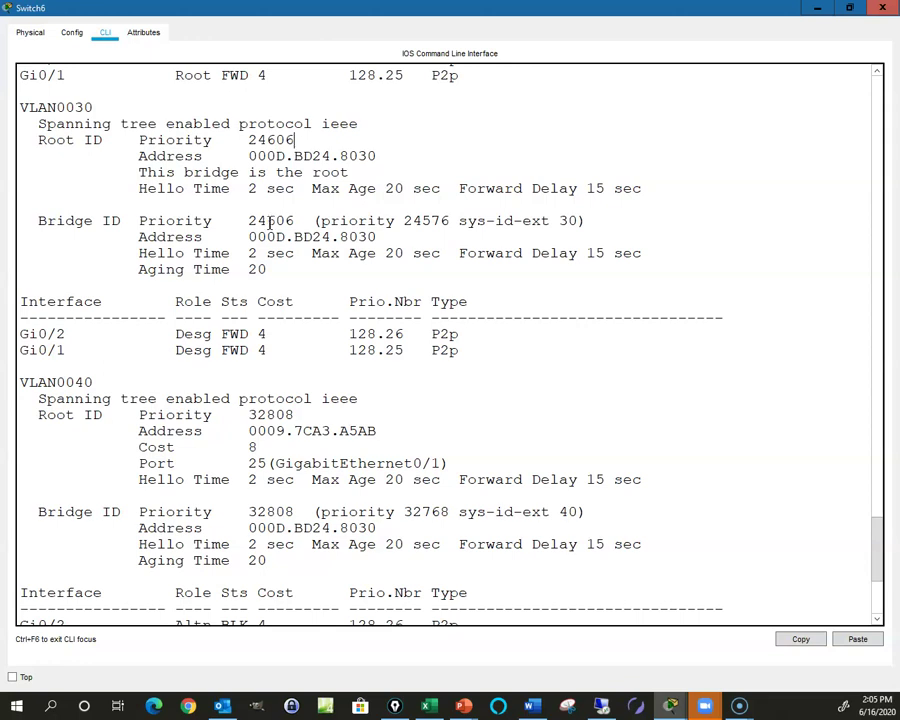
left_click_drag(248, 140, 297, 140)
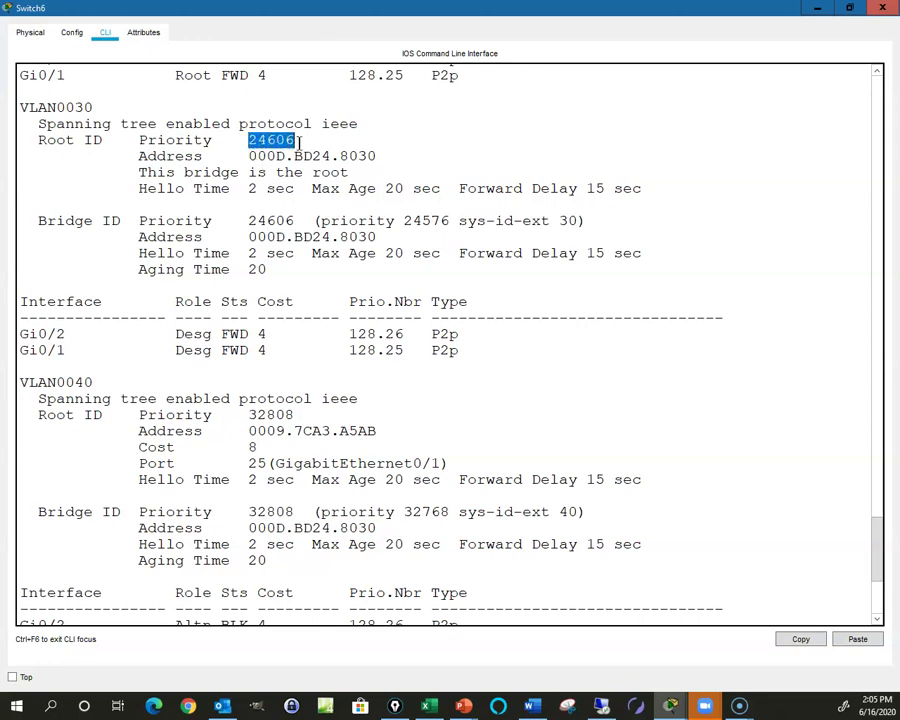
left_click_drag(248, 220, 296, 221)
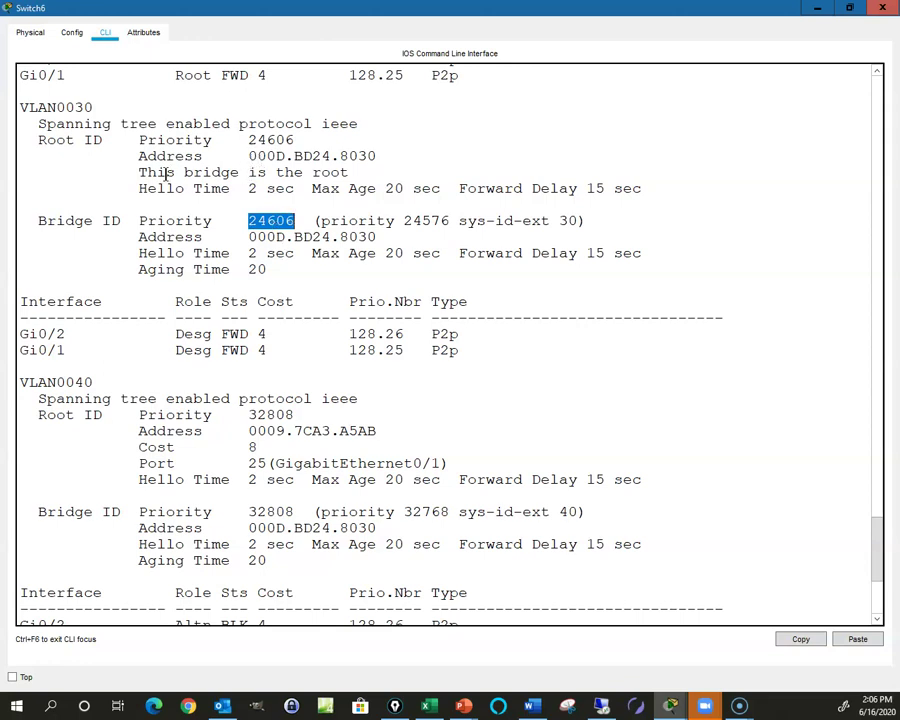
left_click_drag(141, 174, 348, 174)
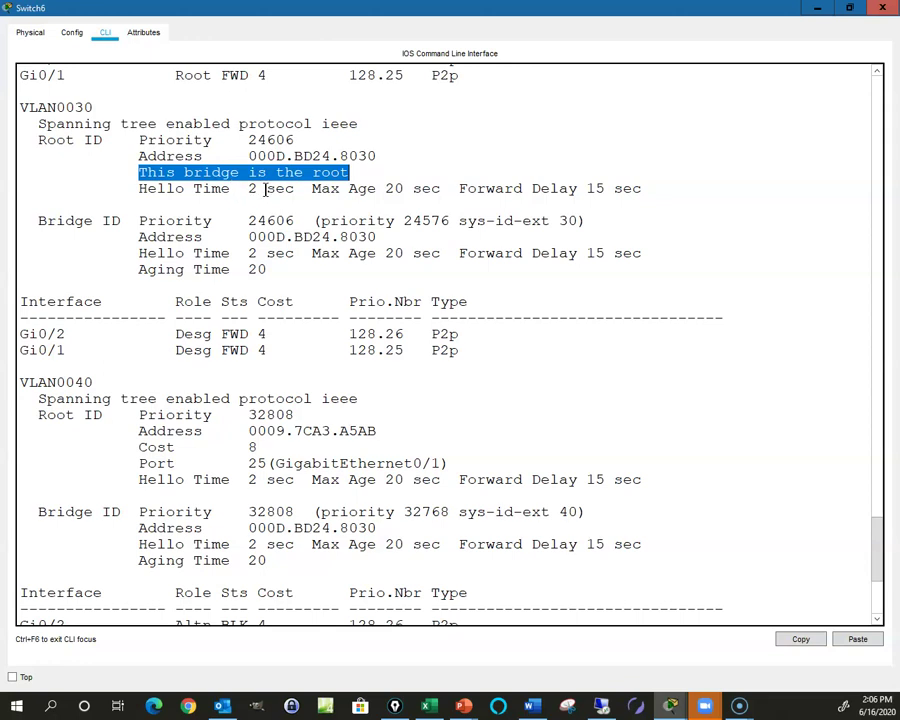
Set Switch6's spanning-tree mode to rapid-pvst in global configuration mode, and return to the privileged prompt with end.
scroll(283, 553, "down", 7)
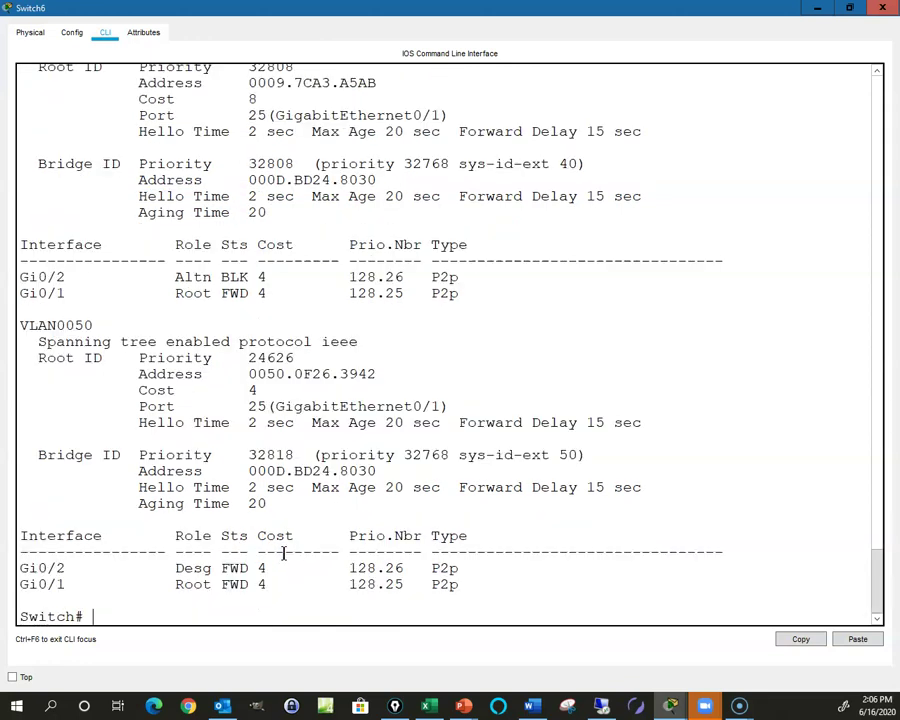
key("BackSpace")
type("en")
key("Return")
type("config t")
key("Return")
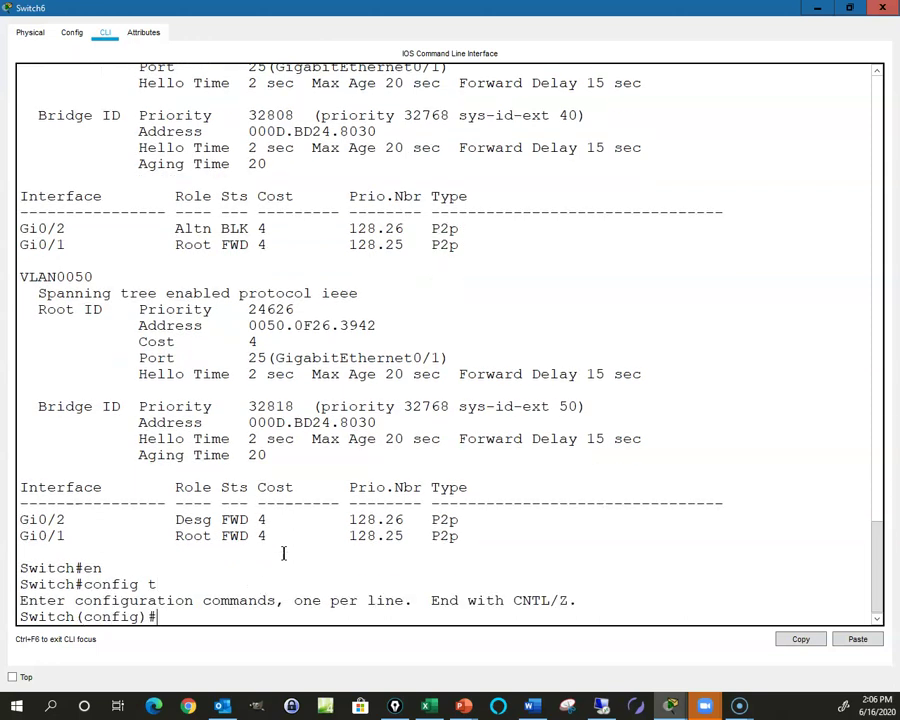
type("sp")
key("Tab")
type("m")
key("Tab")
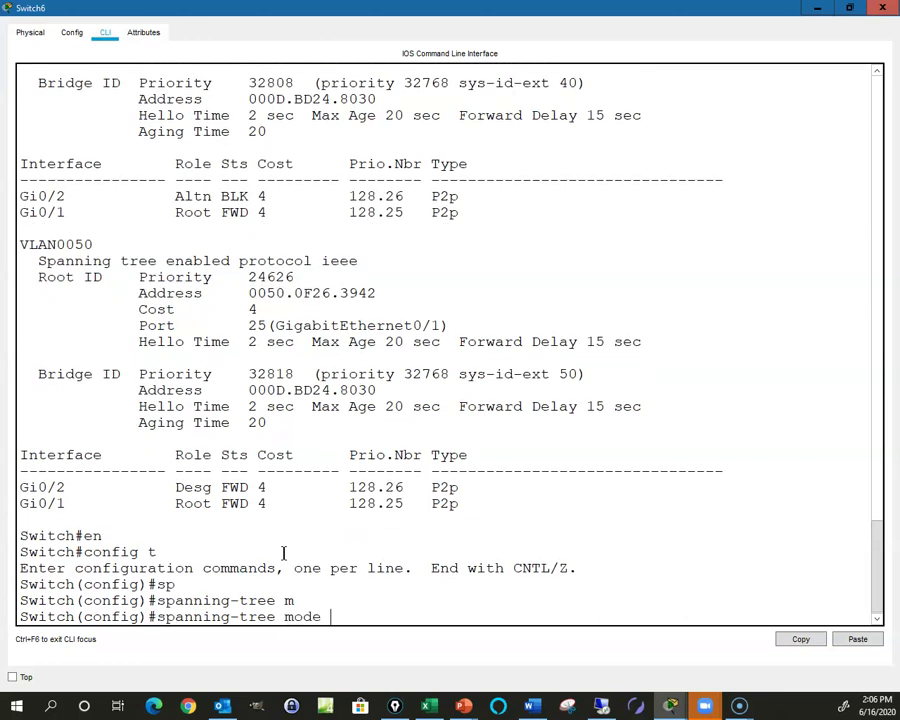
type("r")
key("Tab")
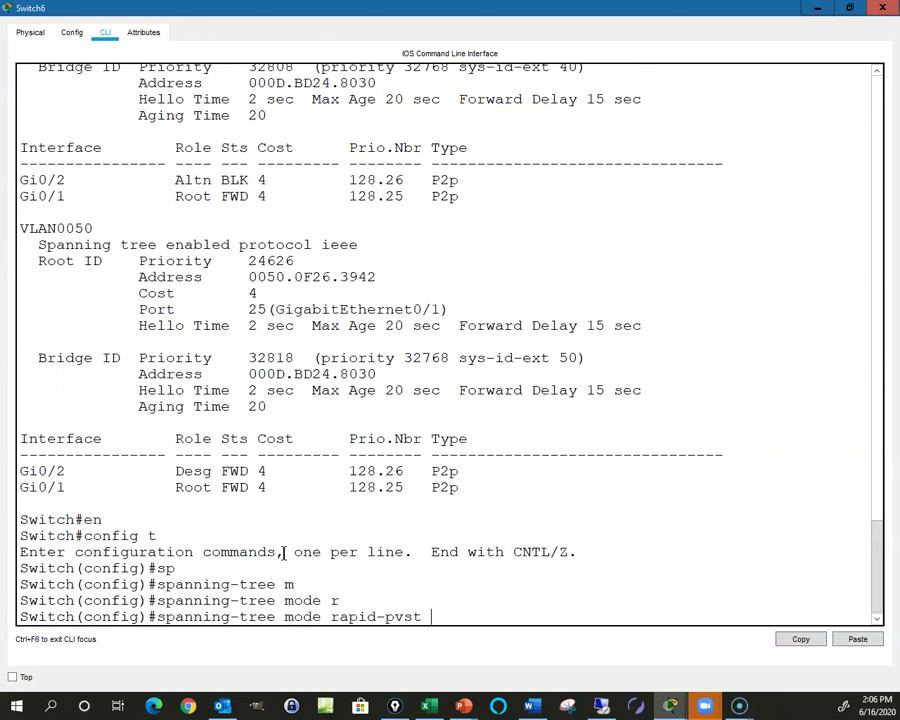
key("Return")
type("end")
key("Return")
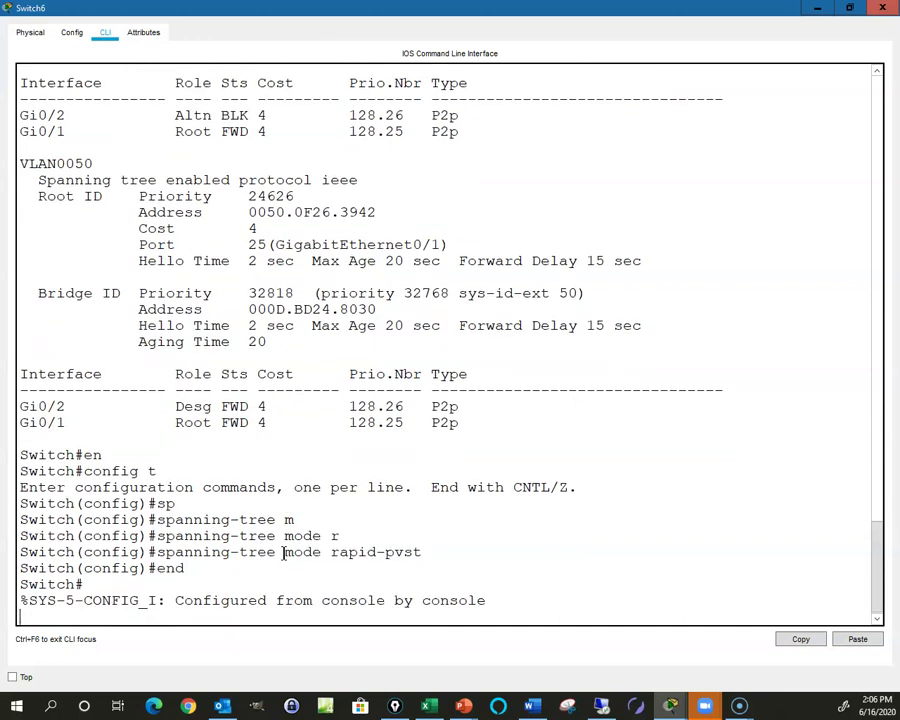
Run show spanning-tree on Switch6 and page through the output to the VLAN0050 section.
type("show sp")
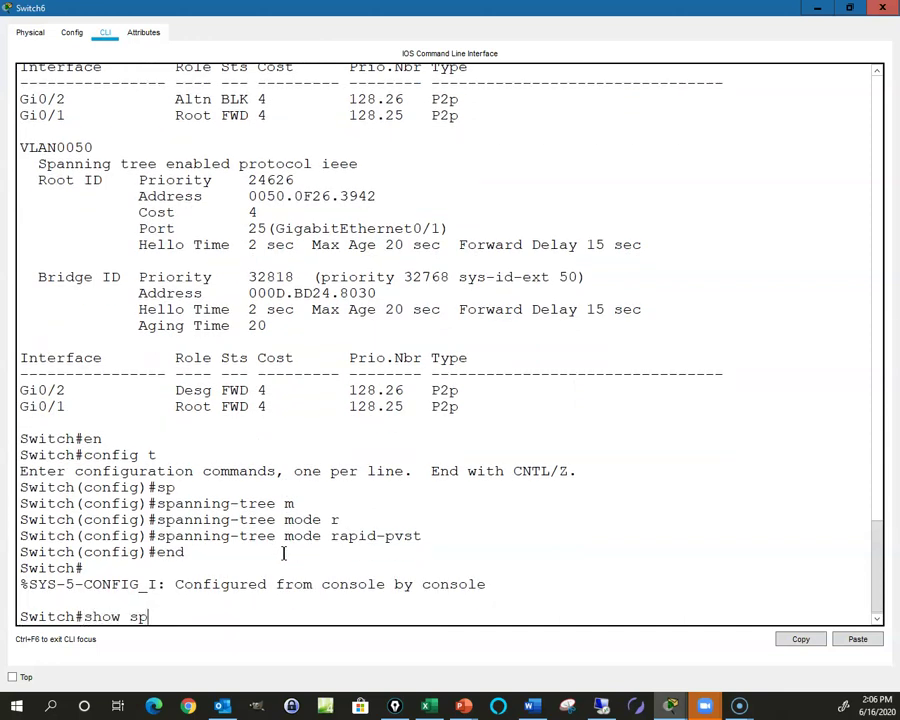
key("Tab")
key("Return")
key("space")
key("space")
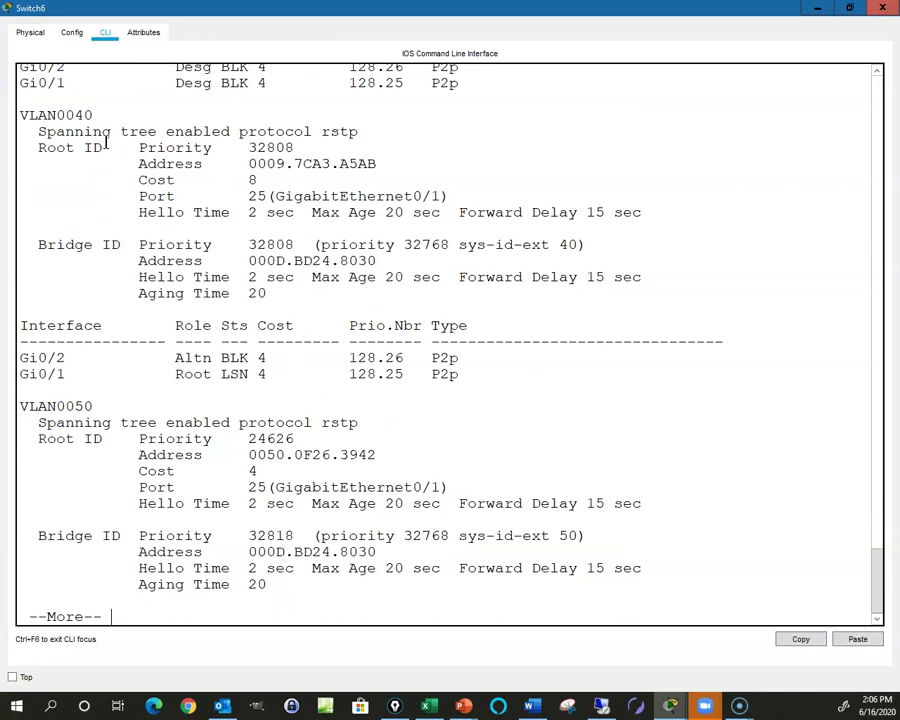
Examine the enabled protocol in Switch6's per-VLAN spanning-tree output, highlighting its name under VLAN0030 and VLAN0040.
scroll(158, 285, "up", 5)
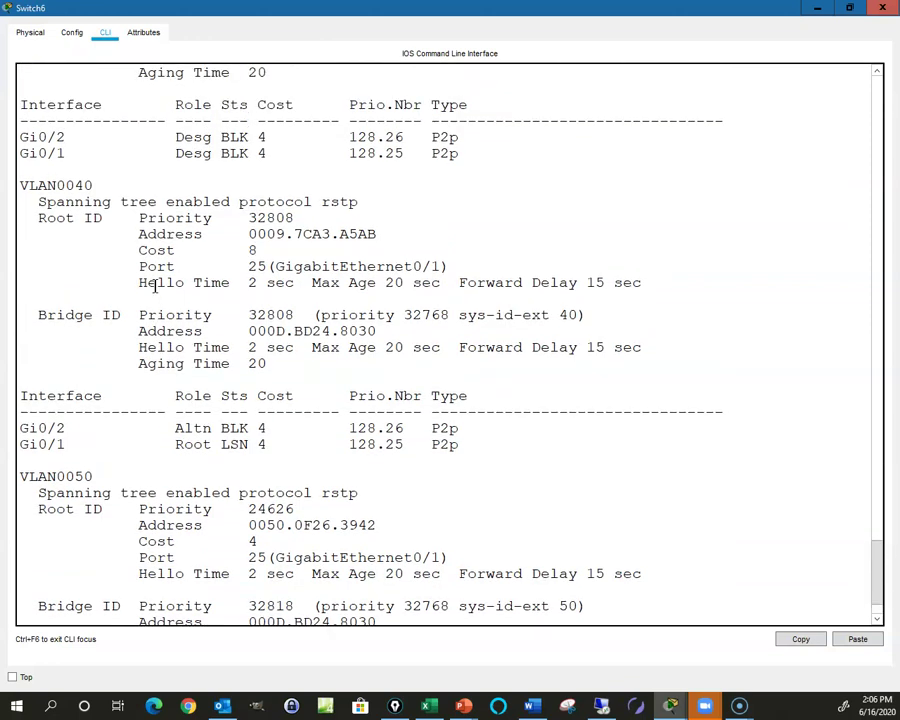
scroll(155, 286, "up", 1)
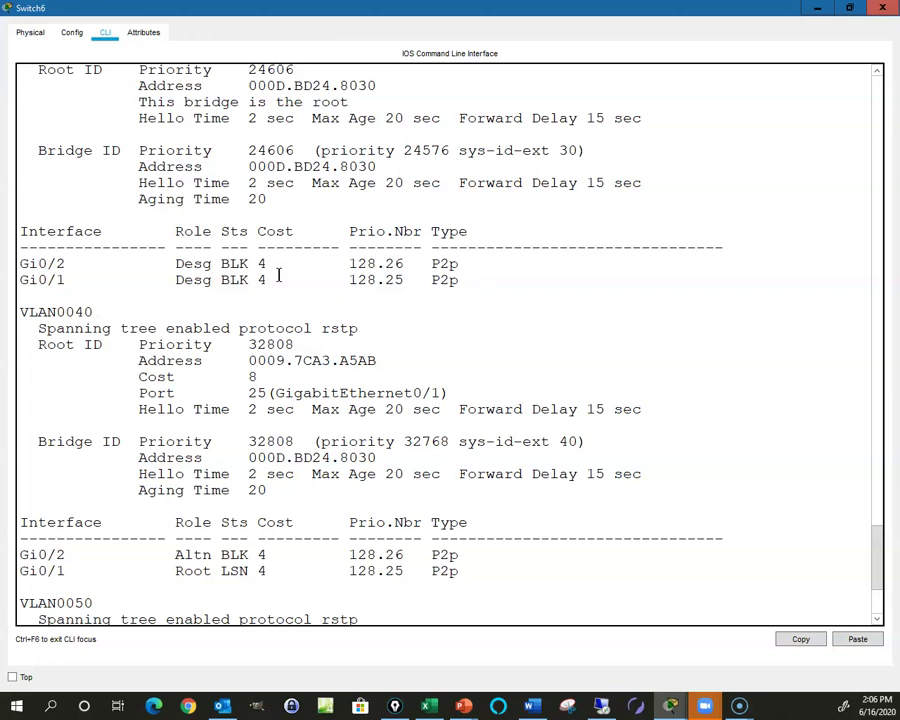
scroll(287, 176, "up", 1)
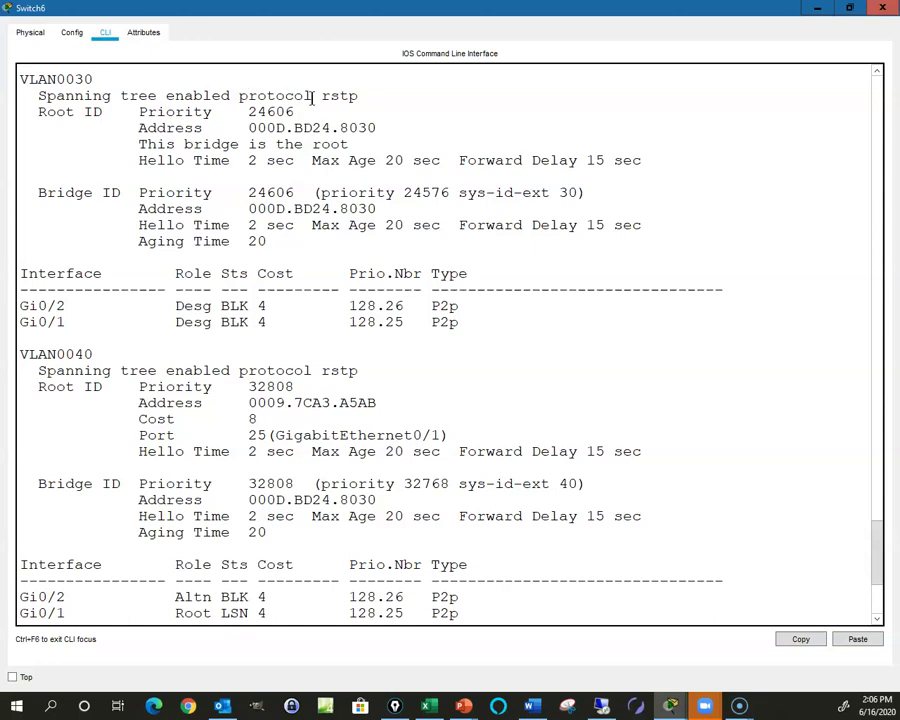
left_click_drag(322, 96, 366, 94)
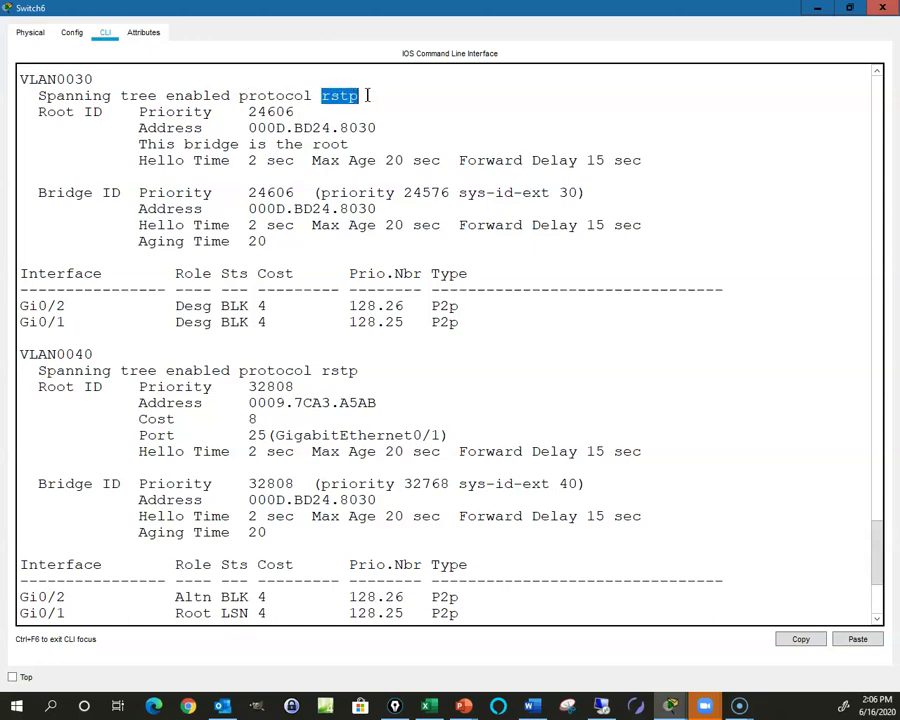
left_click_drag(322, 370, 361, 370)
left_click(364, 374)
double_click(362, 372)
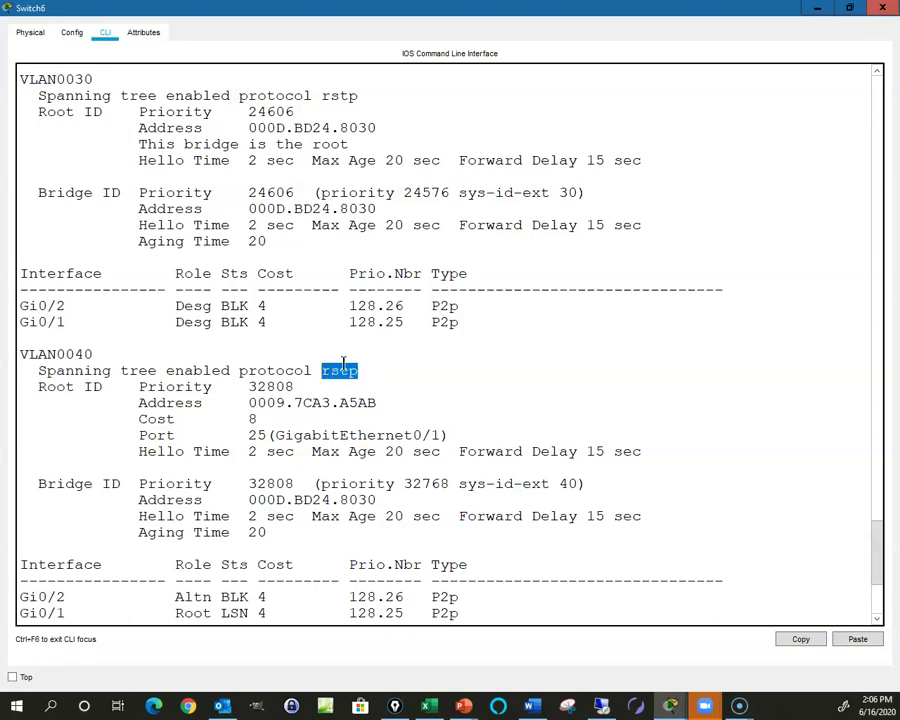
scroll(405, 225, "up", 3)
scroll(349, 181, "up", 10)
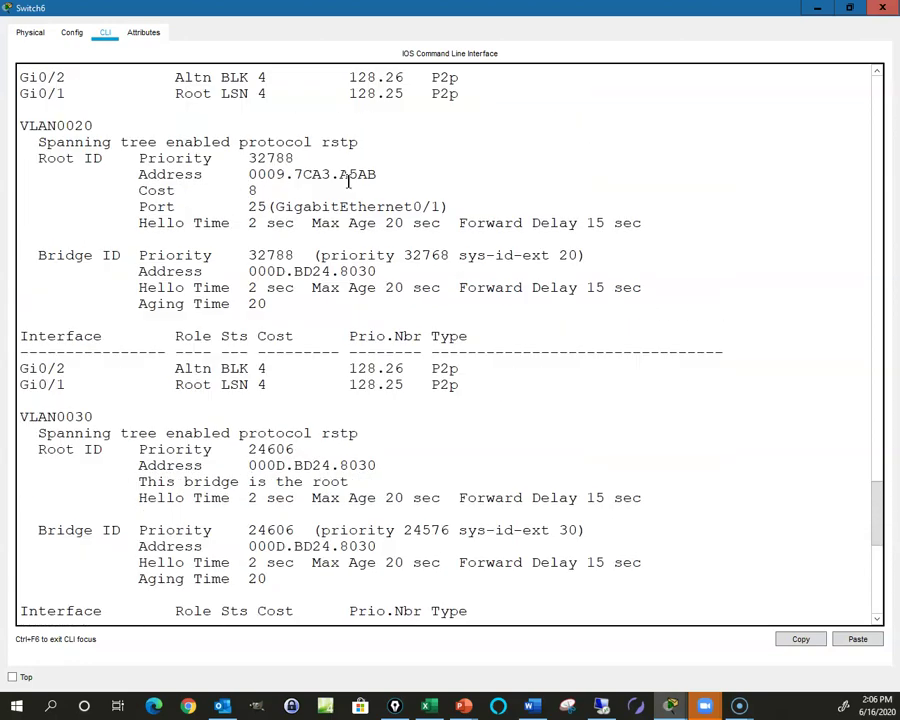
Minimize Switch6's window, open Switch5's command line at full size and enter global configuration mode with config t.
left_click(817, 9)
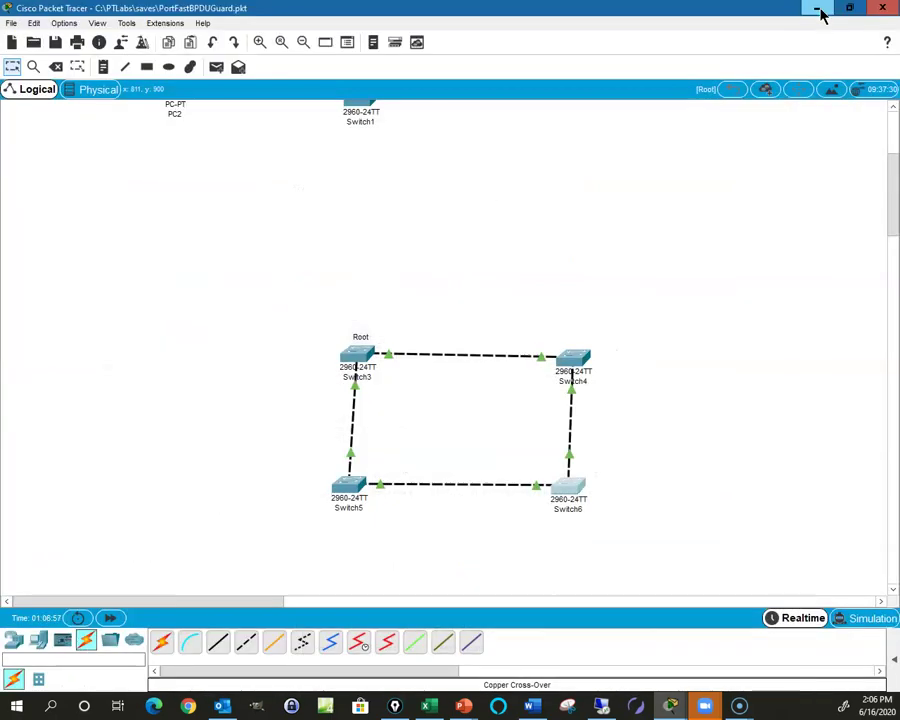
left_click(352, 485)
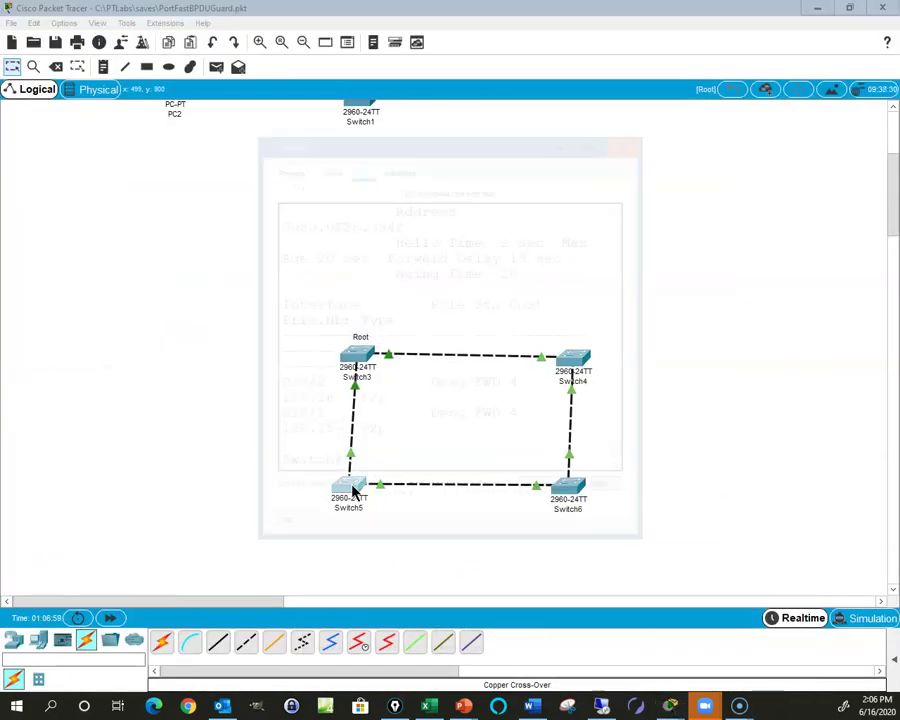
left_click(596, 143)
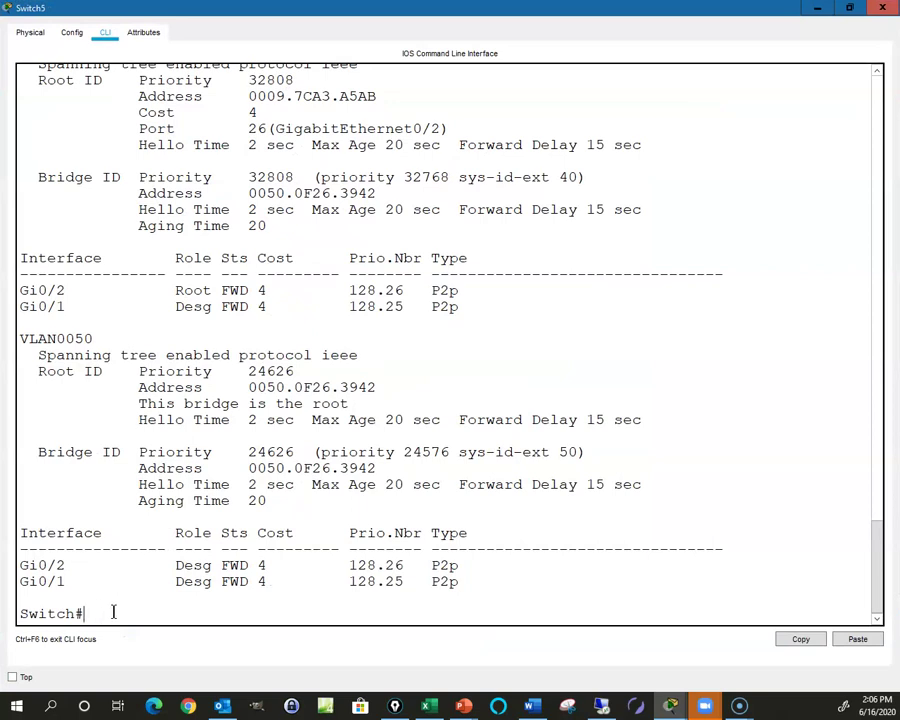
type("config t")
key("Return")
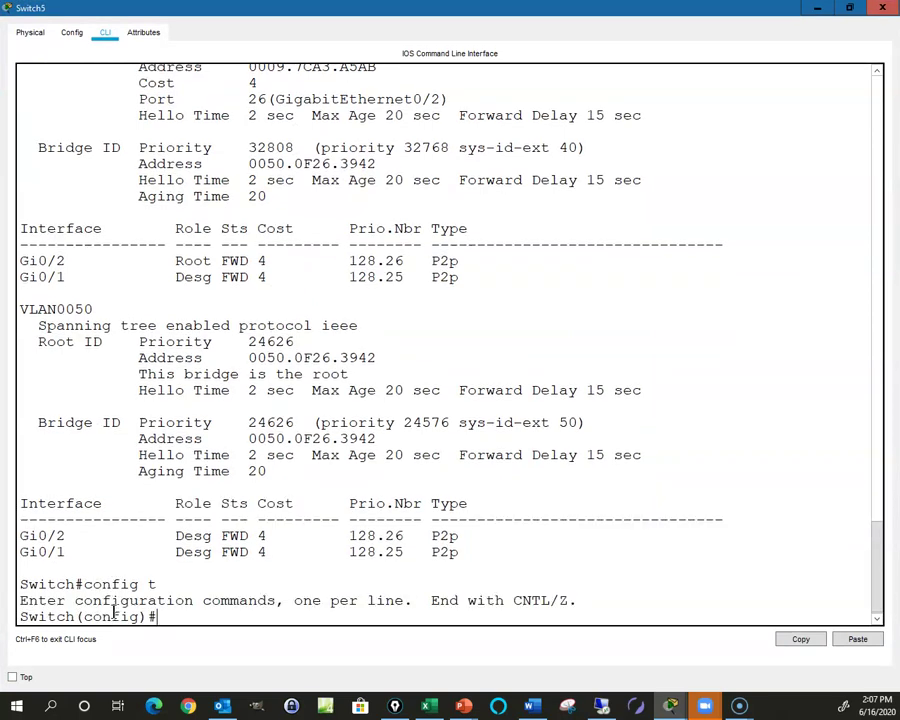
Set Switch5's spanning-tree mode to rapid-pvst, and close its device window.
type("sp")
key("Tab")
type("n")
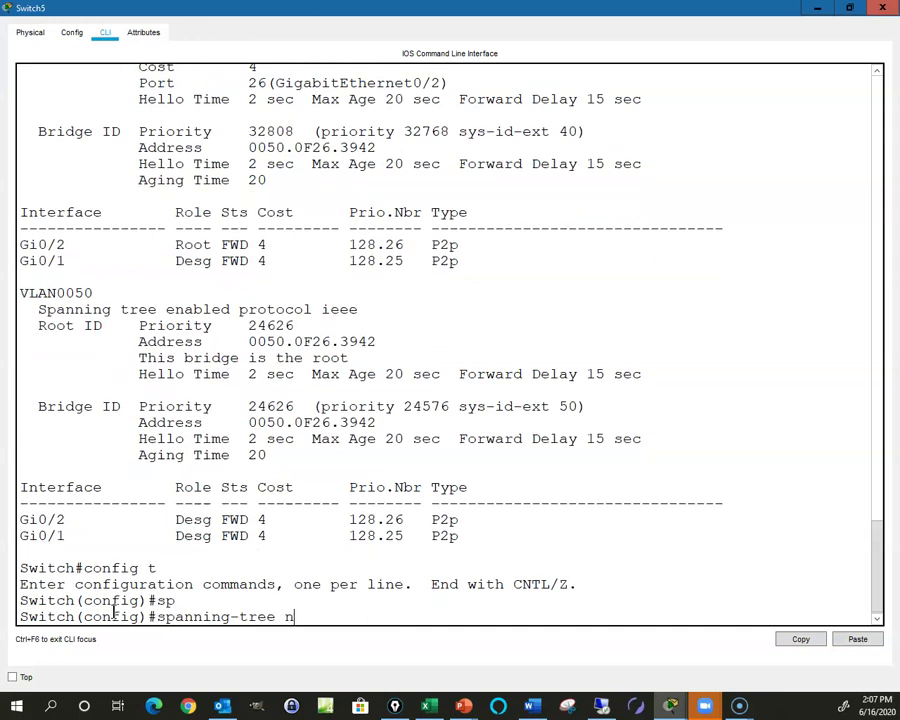
key("Tab")
type("r")
key("Tab")
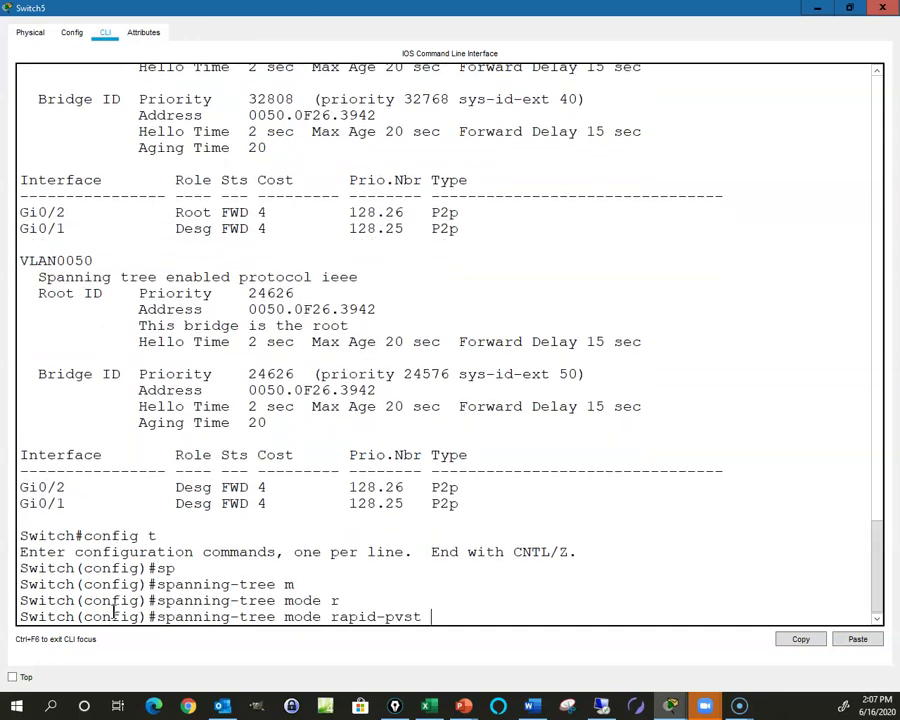
key("Return")
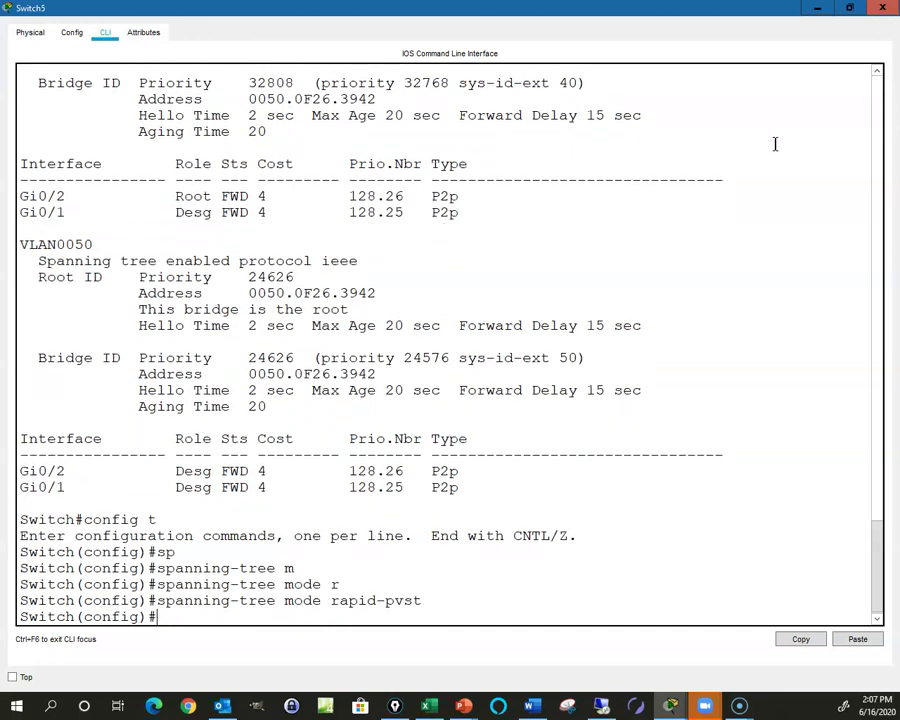
left_click(884, 9)
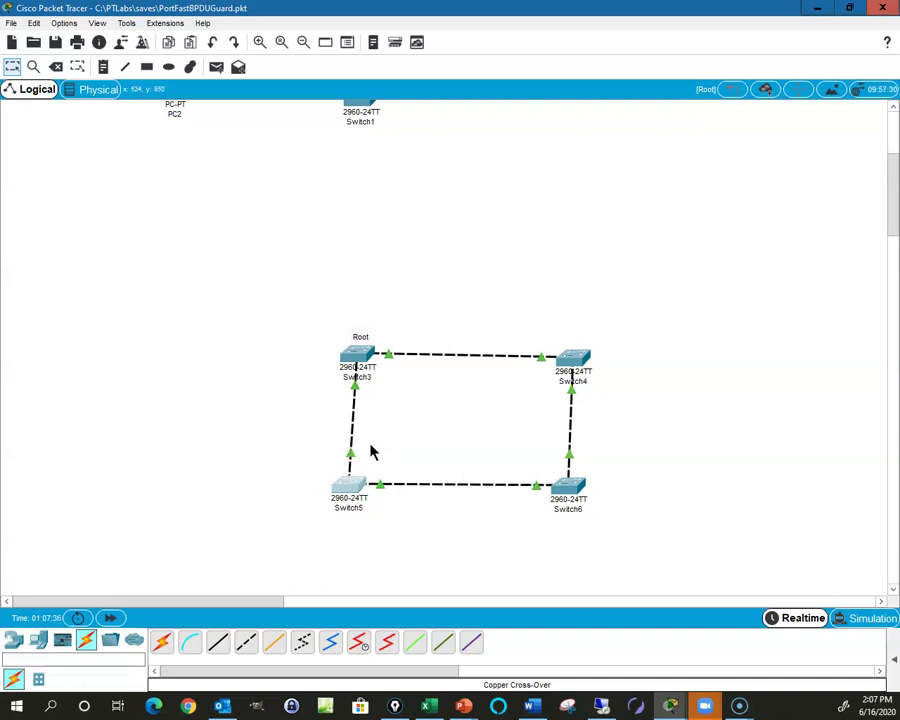
mouse_move(346, 481)
double_click(611, 10)
key("alt+Tab")
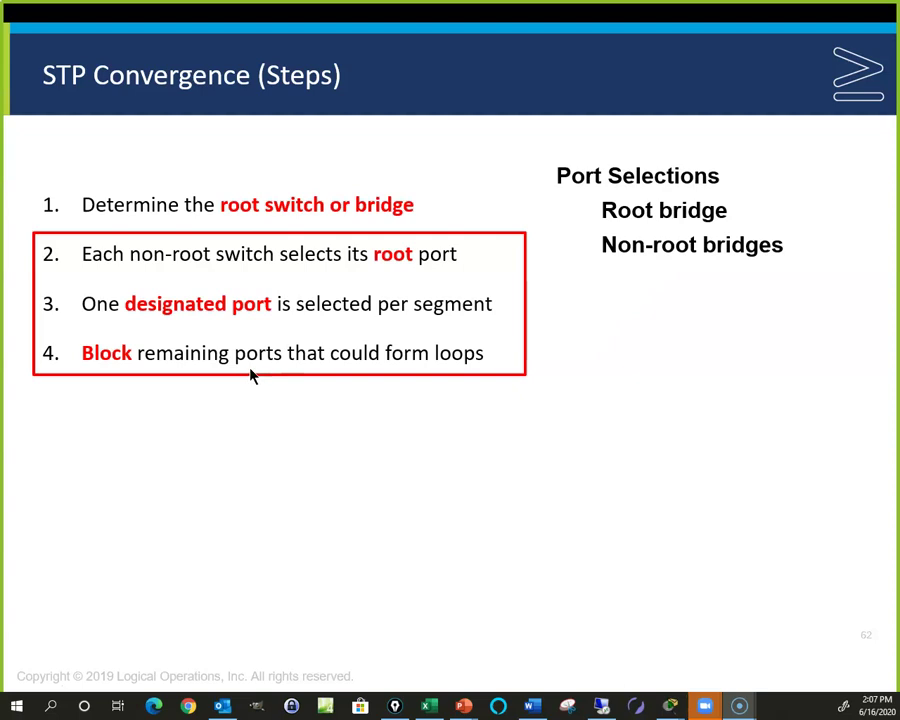
left_click(327, 374)
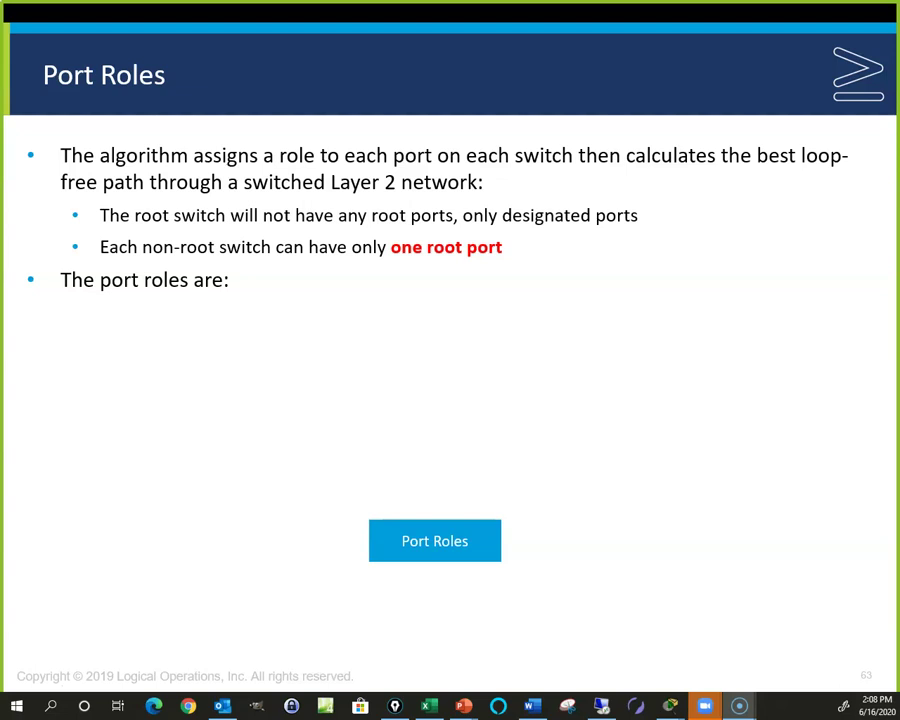
Switch to Switch3's command line and review the port roles in its spanning-tree output from VLAN0050 back to VLAN0001.
key("alt+Tab")
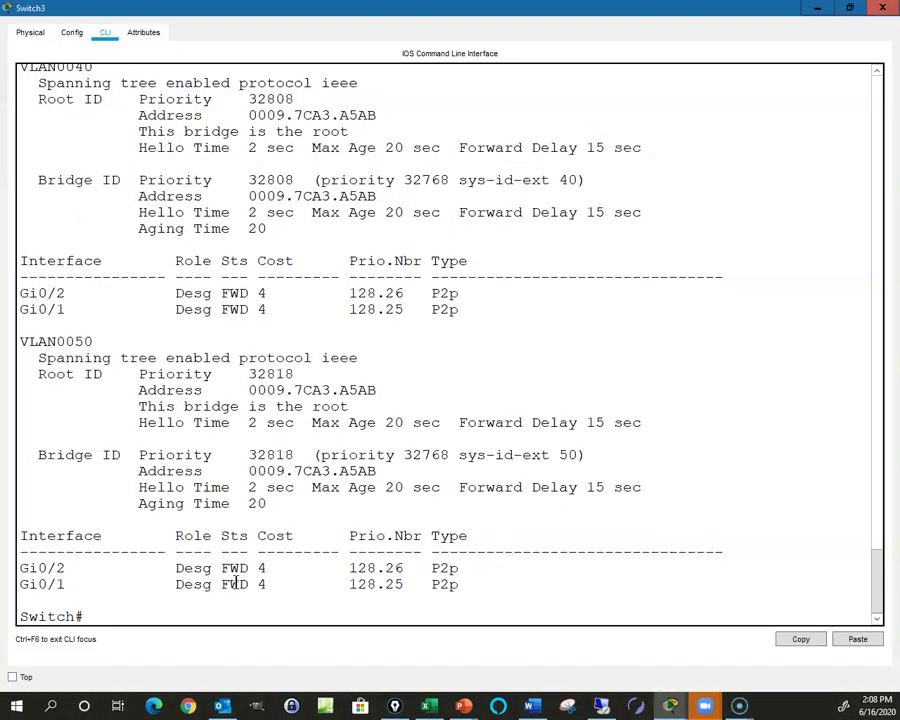
scroll(227, 372, "up", 3)
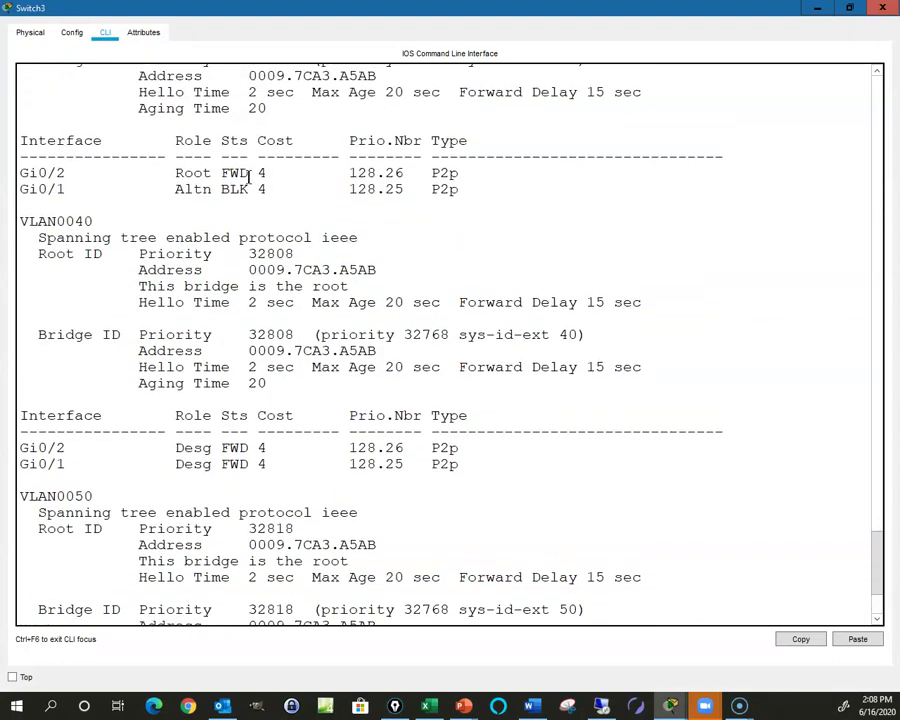
scroll(242, 190, "up", 1)
scroll(242, 190, "up", 5)
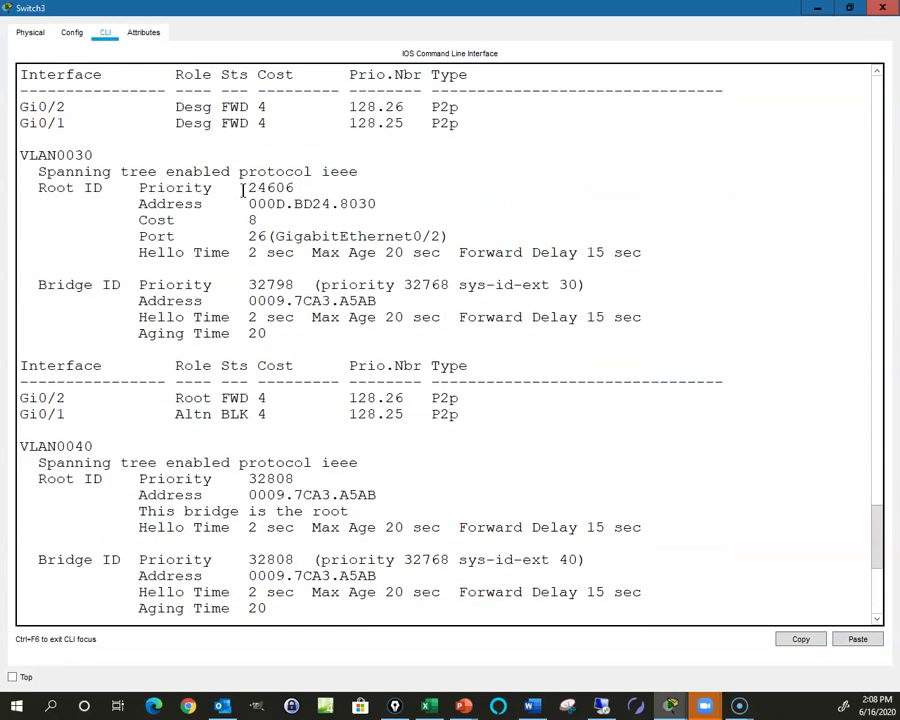
scroll(244, 153, "up", 5)
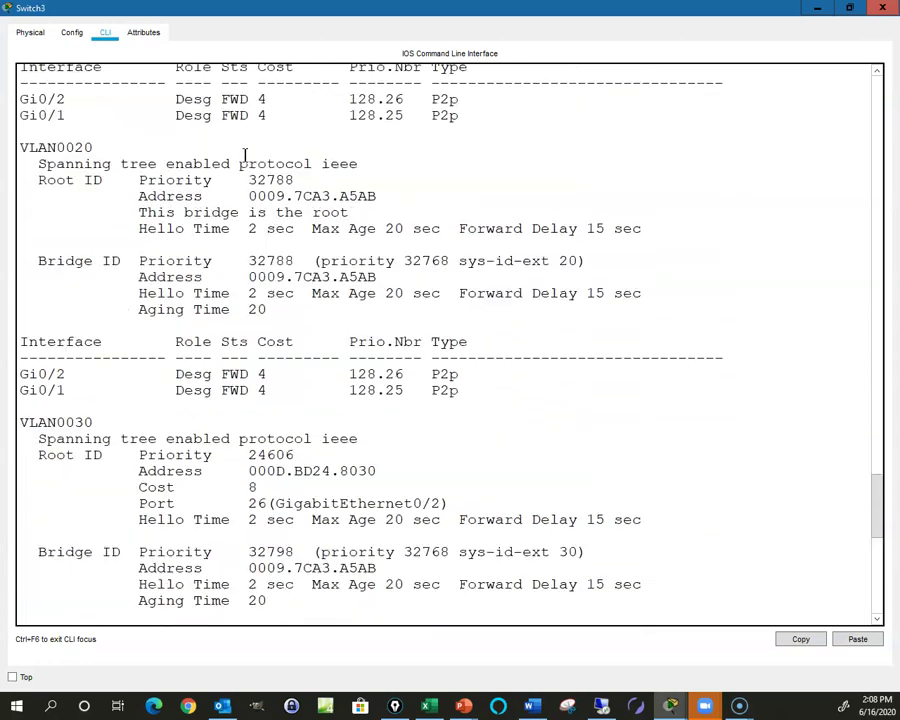
scroll(262, 177, "up", 6)
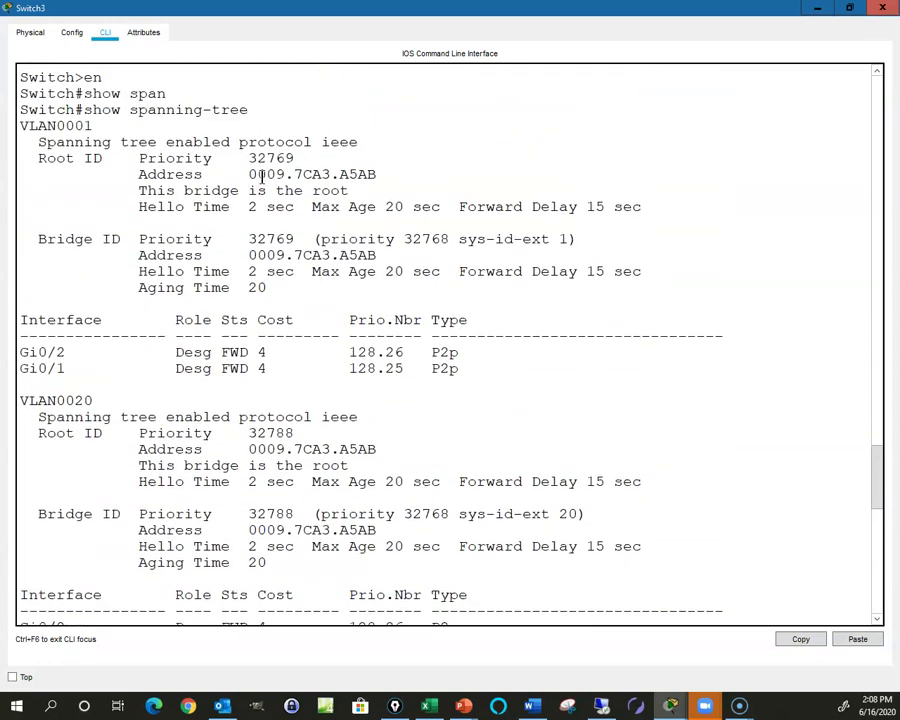
scroll(262, 177, "up", 1)
scroll(262, 177, "down", 5)
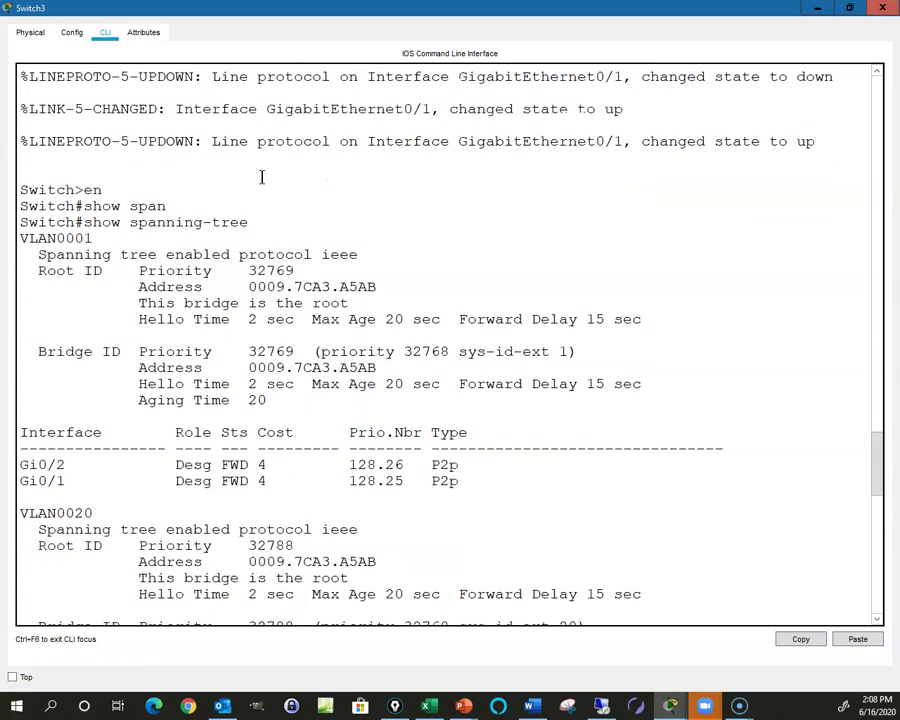
scroll(262, 177, "down", 4)
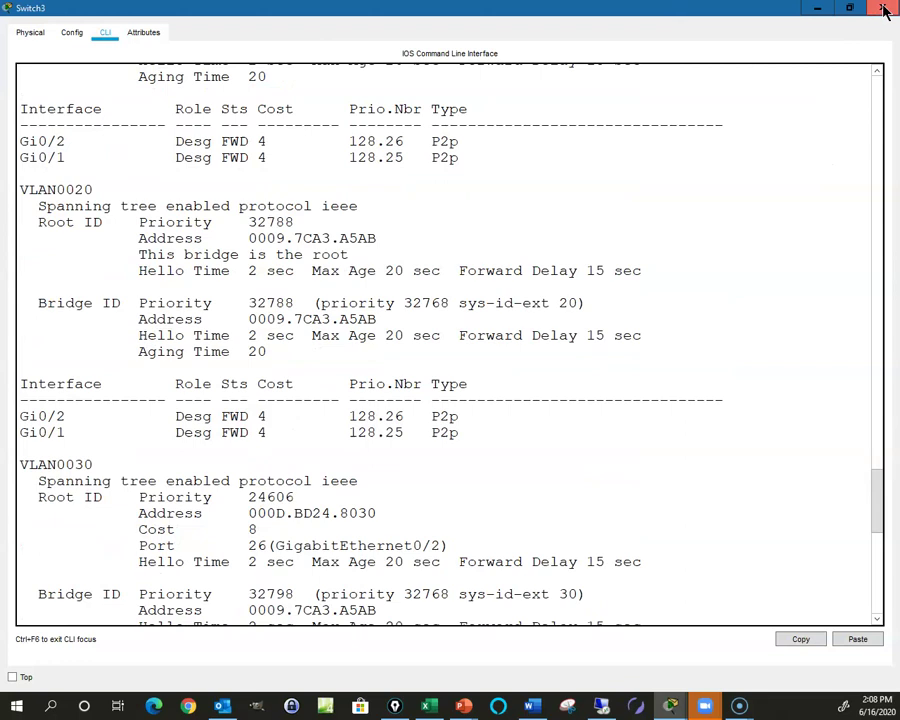
left_click(815, 9)
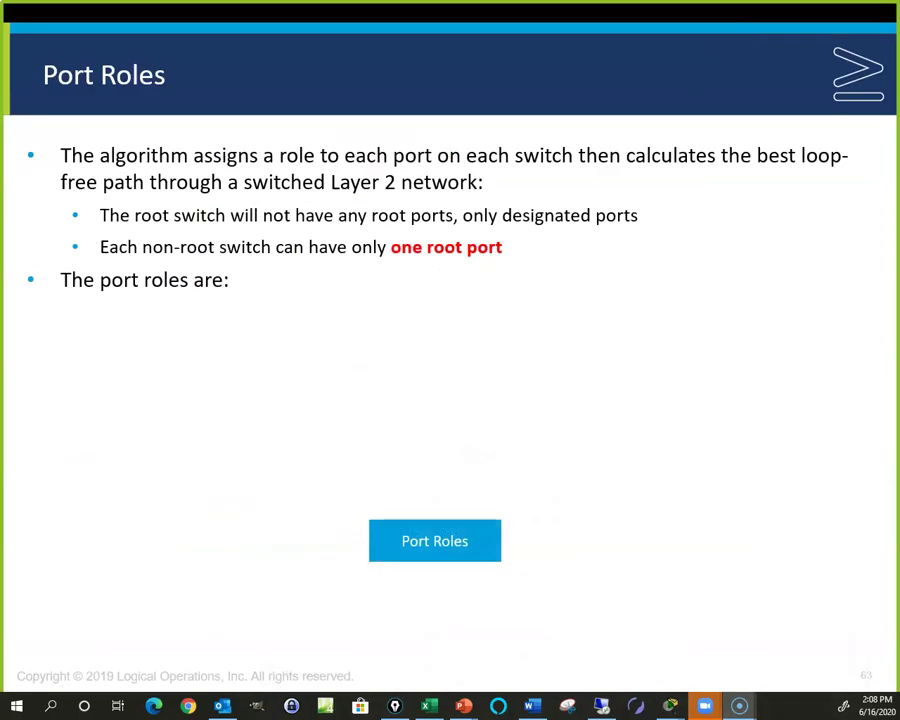
Return to Switch3's spanning-tree output, compare the interface roles from VLAN0001 down to VLAN0050, and minimize the window.
key("alt+Tab")
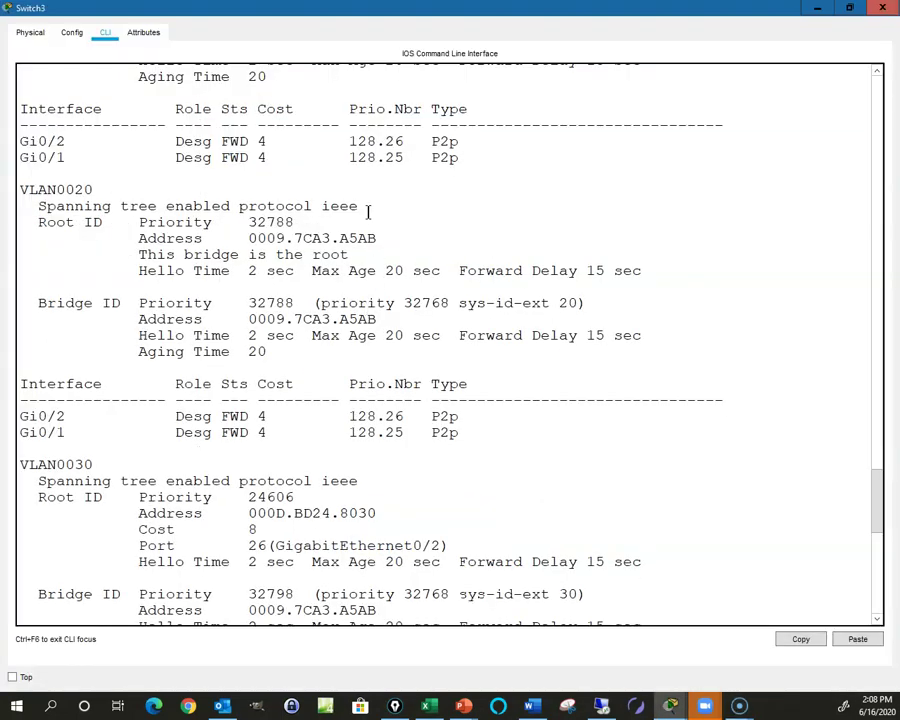
scroll(366, 208, "up", 5)
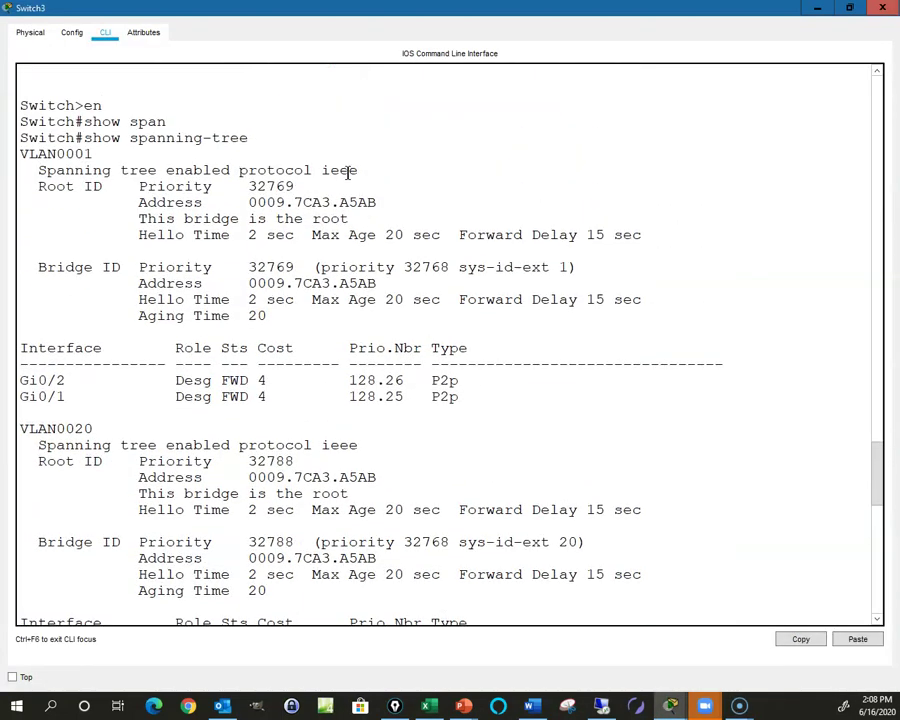
scroll(352, 176, "down", 1)
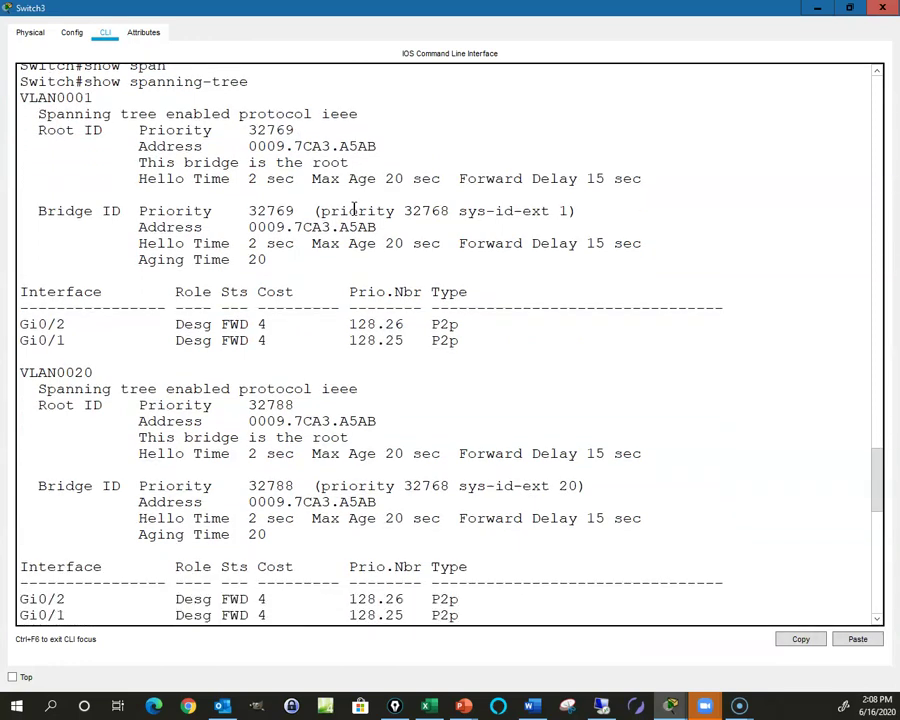
scroll(360, 252, "down", 4)
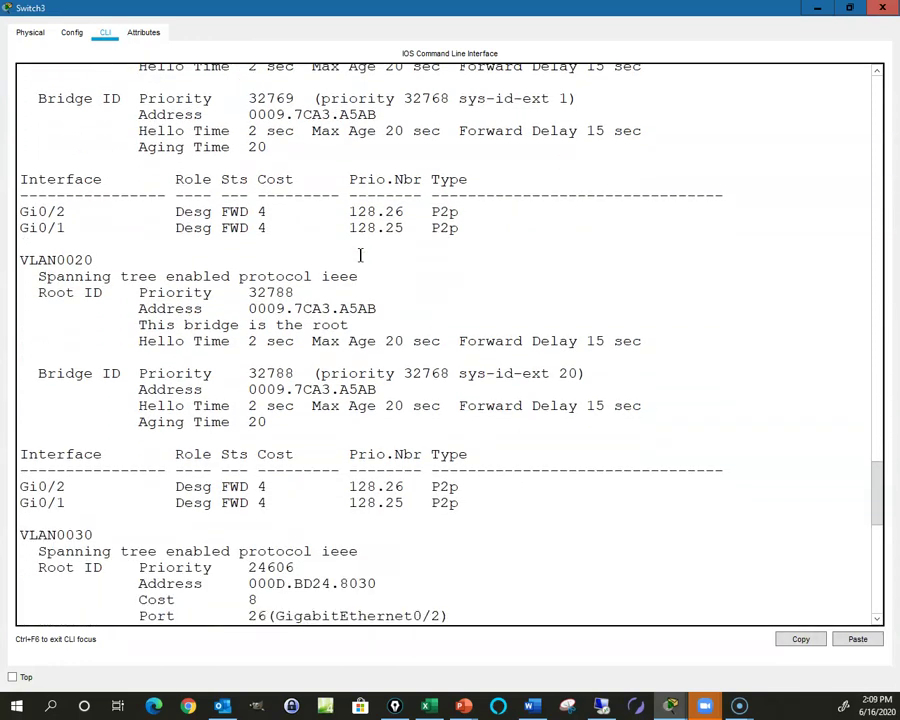
scroll(361, 254, "down", 6)
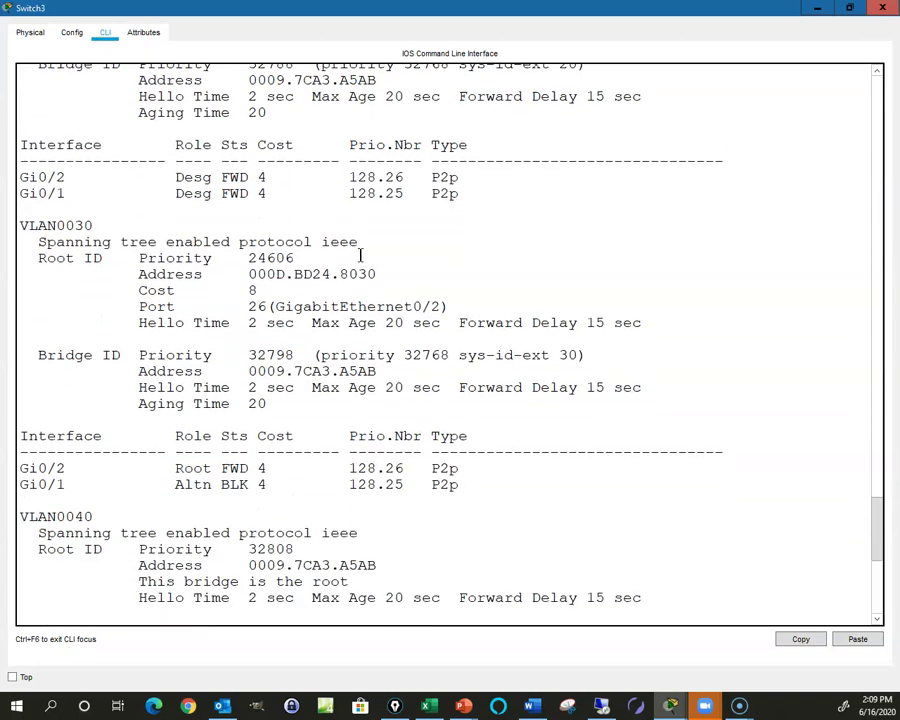
scroll(361, 254, "down", 6)
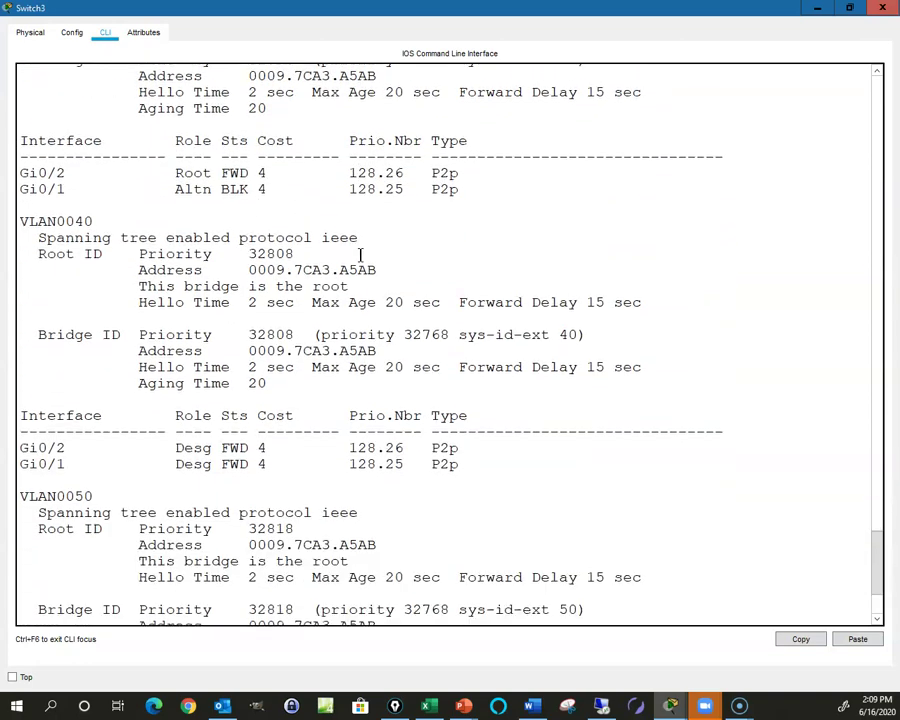
scroll(361, 256, "down", 1)
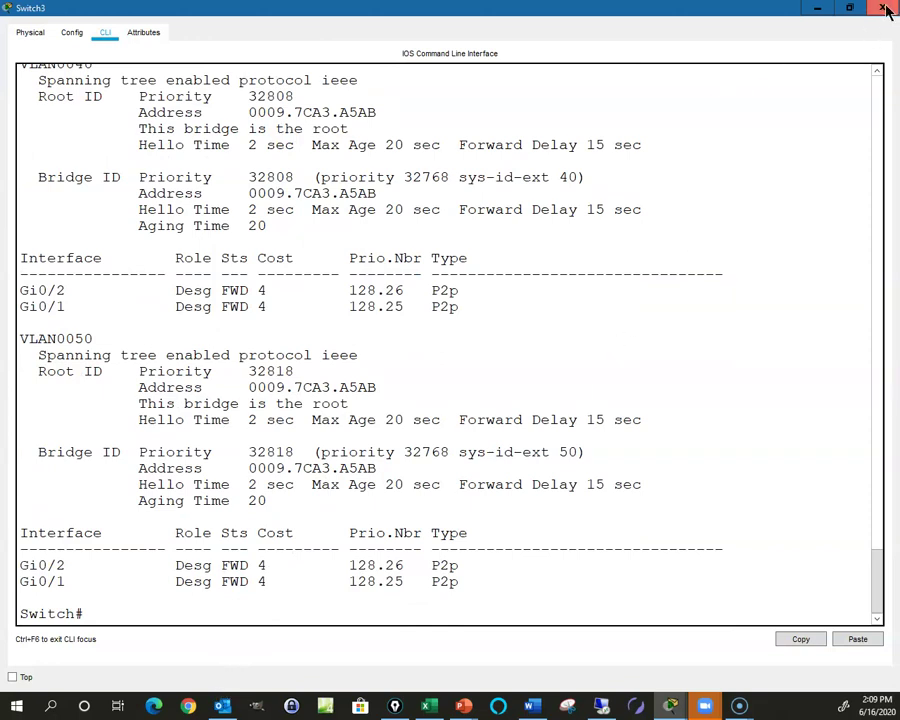
left_click(820, 12)
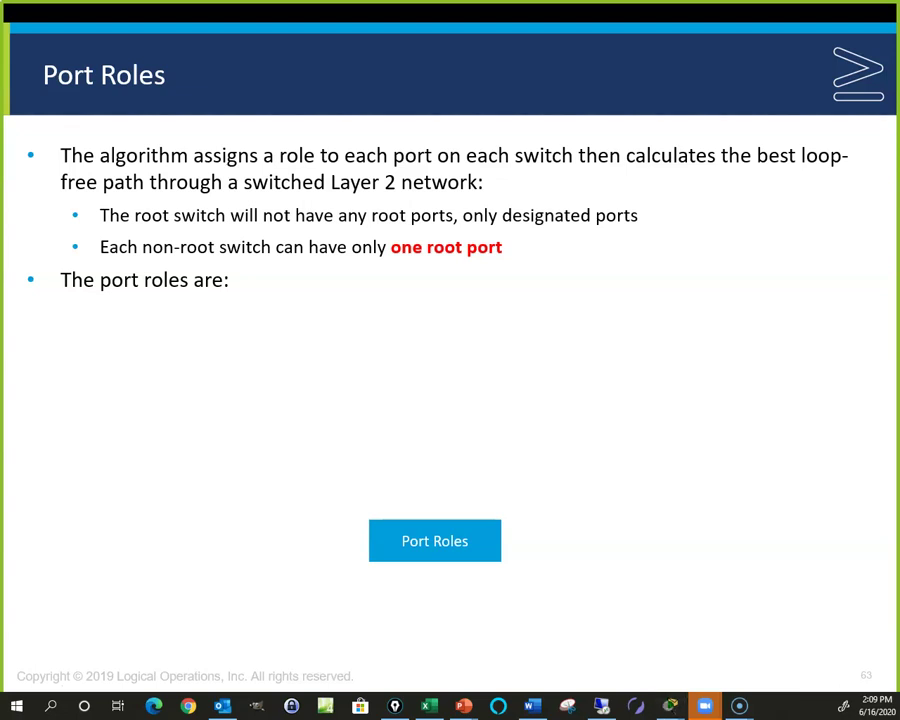
left_click(227, 312)
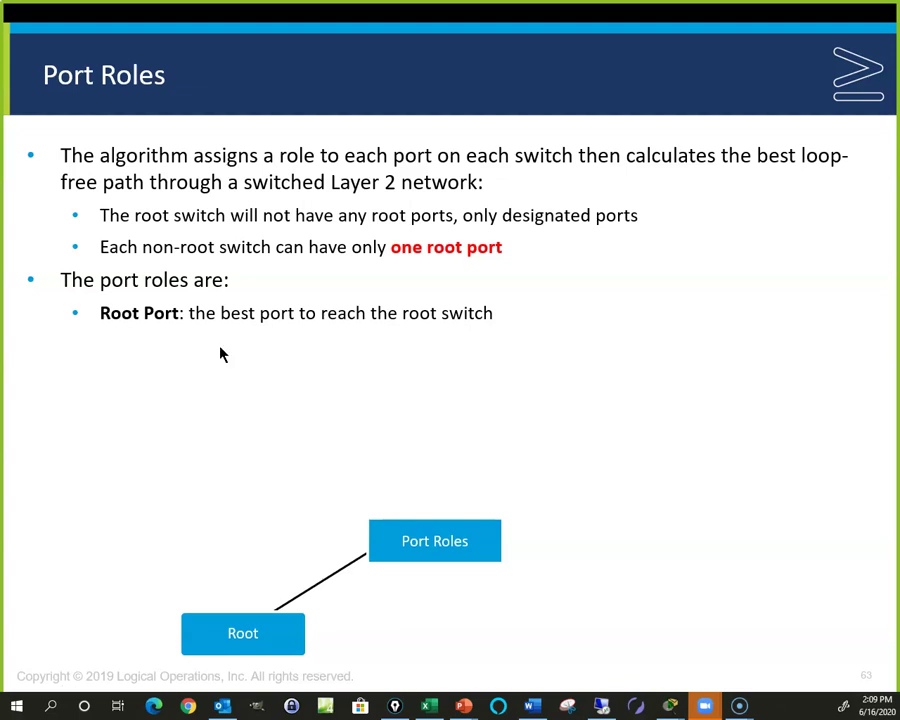
key("Right")
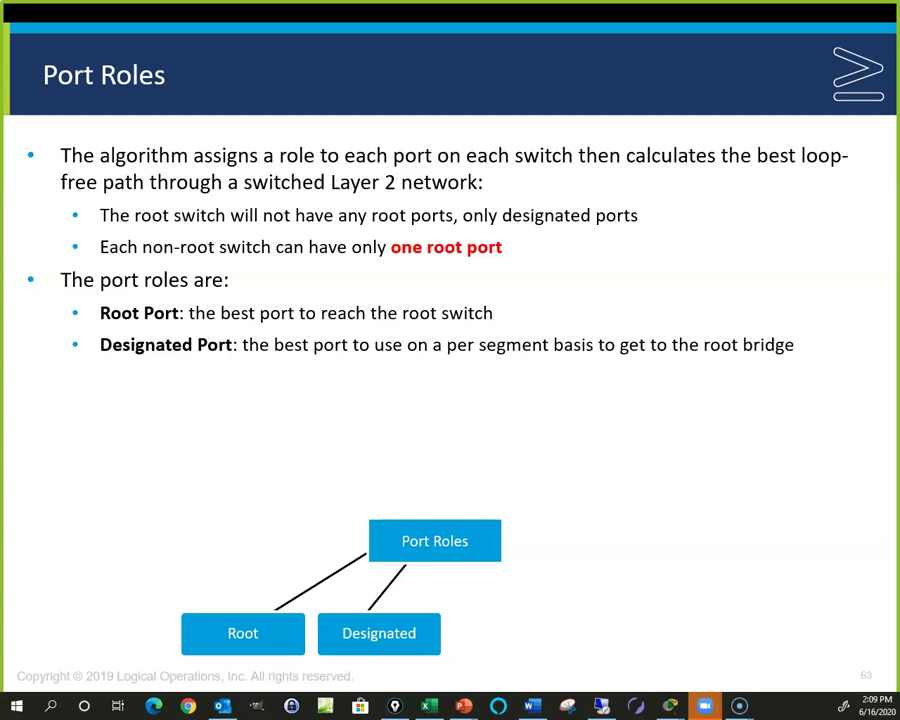
left_click(326, 416)
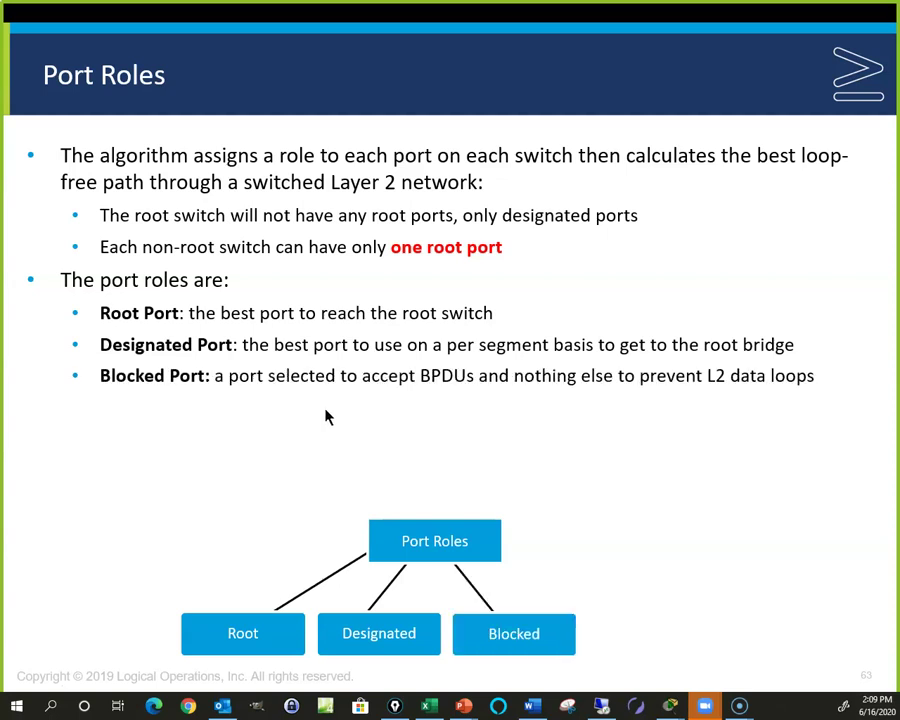
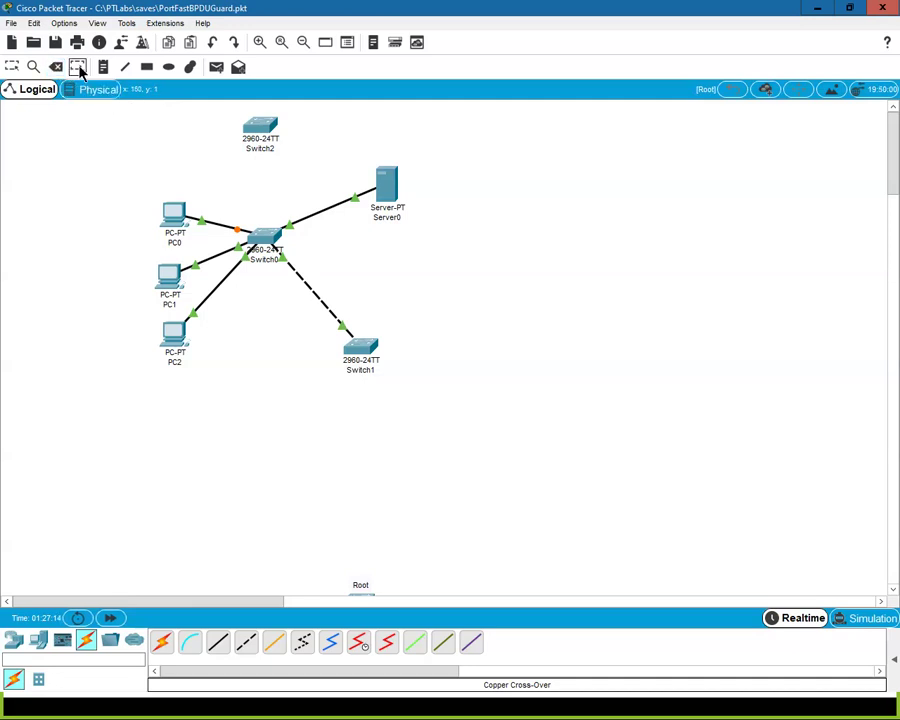
Delete the dashed cross-over cable between Switch0 and Switch1, and leave the Delete tool.
left_click(316, 298)
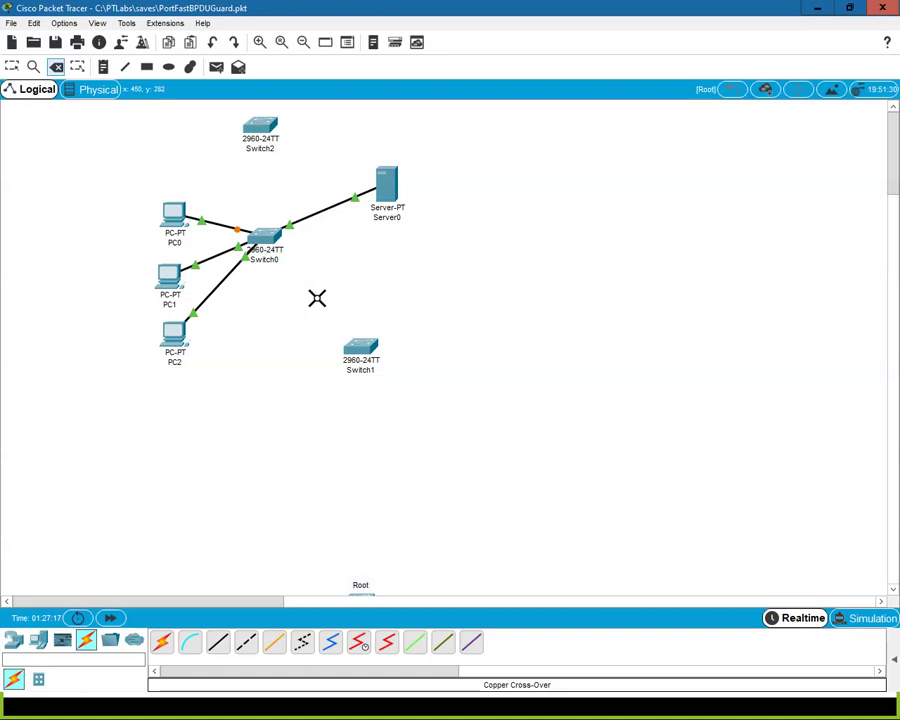
left_click(84, 73)
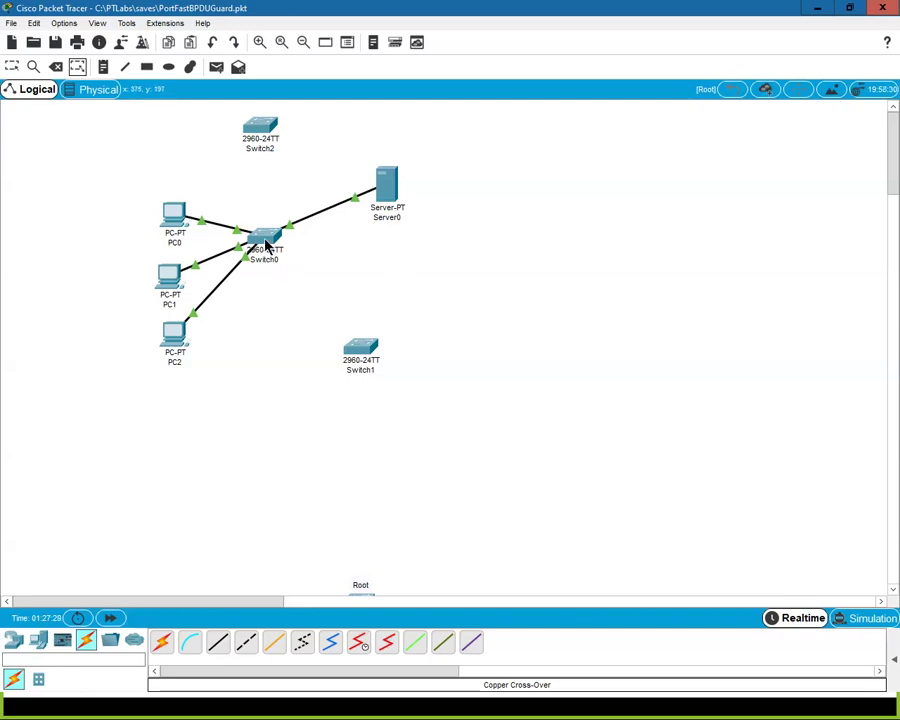
Check the port labels on the link between PC0 and Switch0, and view and close PC0's device window.
mouse_move(237, 232)
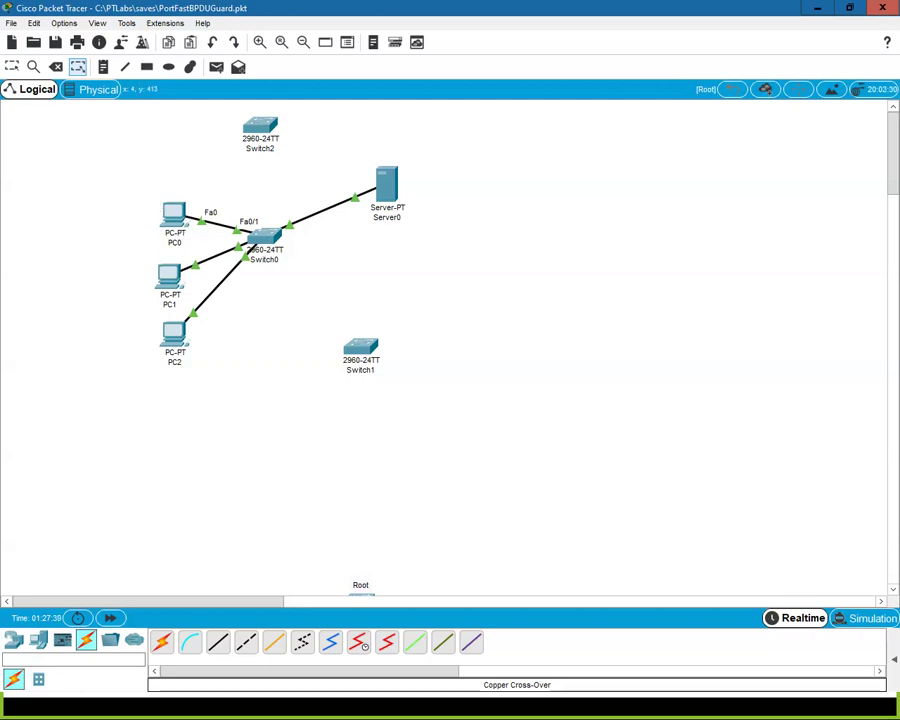
left_click(174, 217)
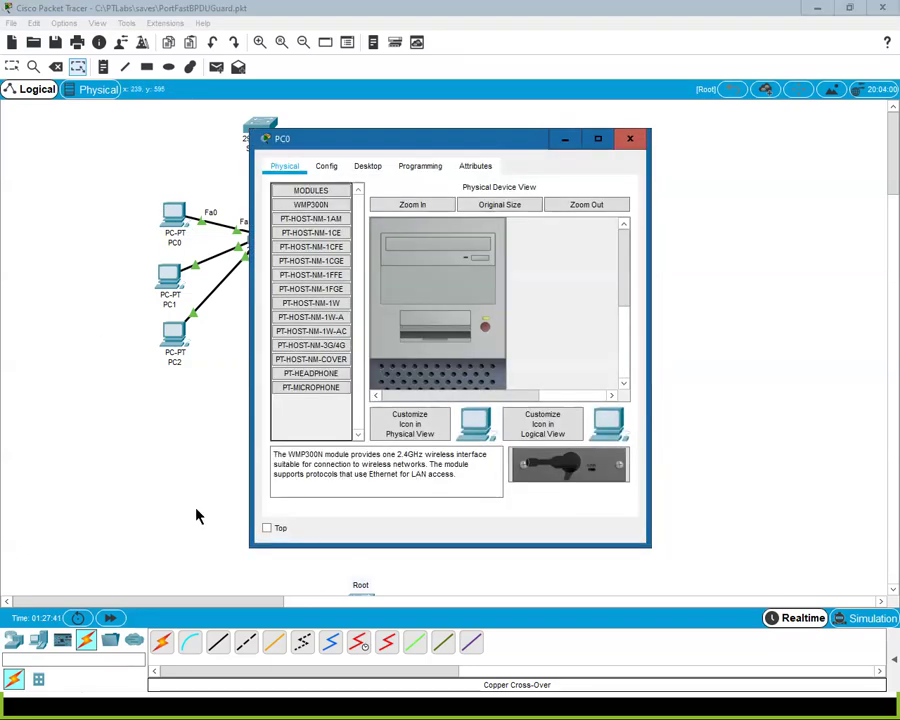
left_click(634, 143)
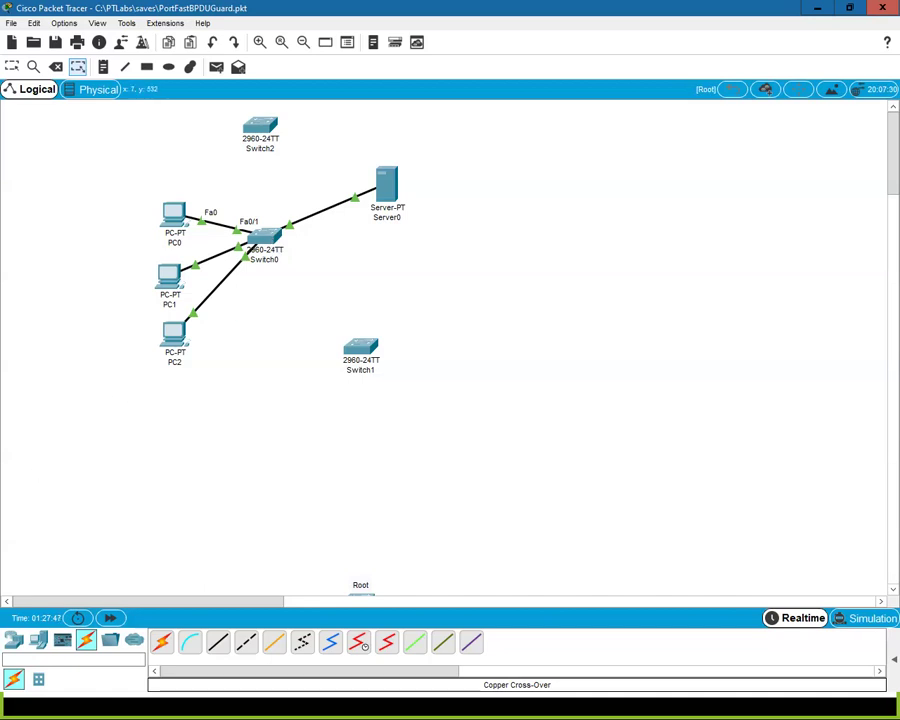
Open Switch0's command line in a maximized window and enter global configuration mode.
left_click(264, 237)
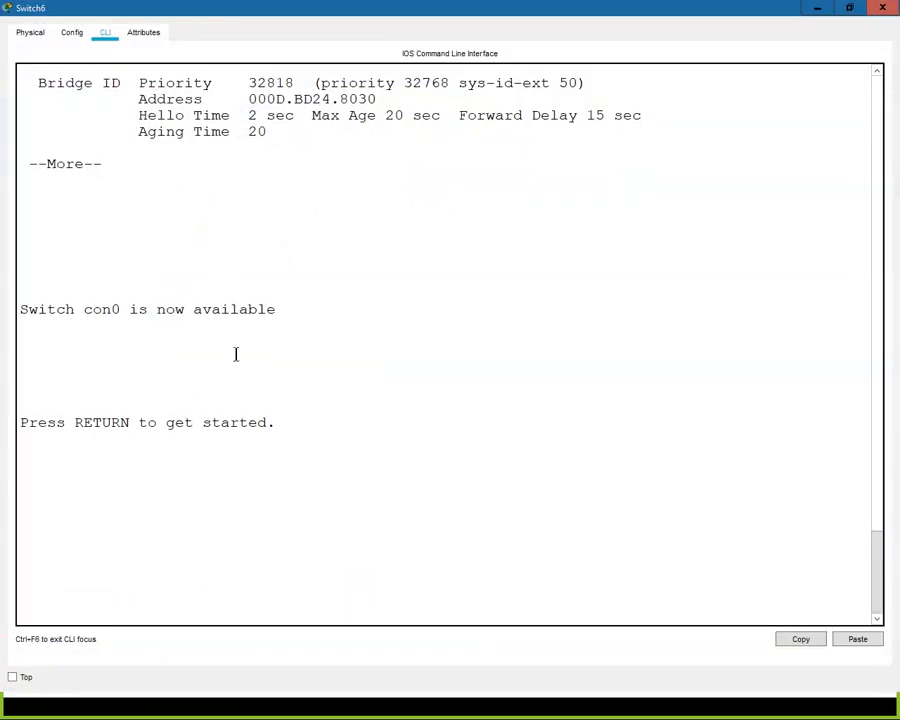
left_click(882, 12)
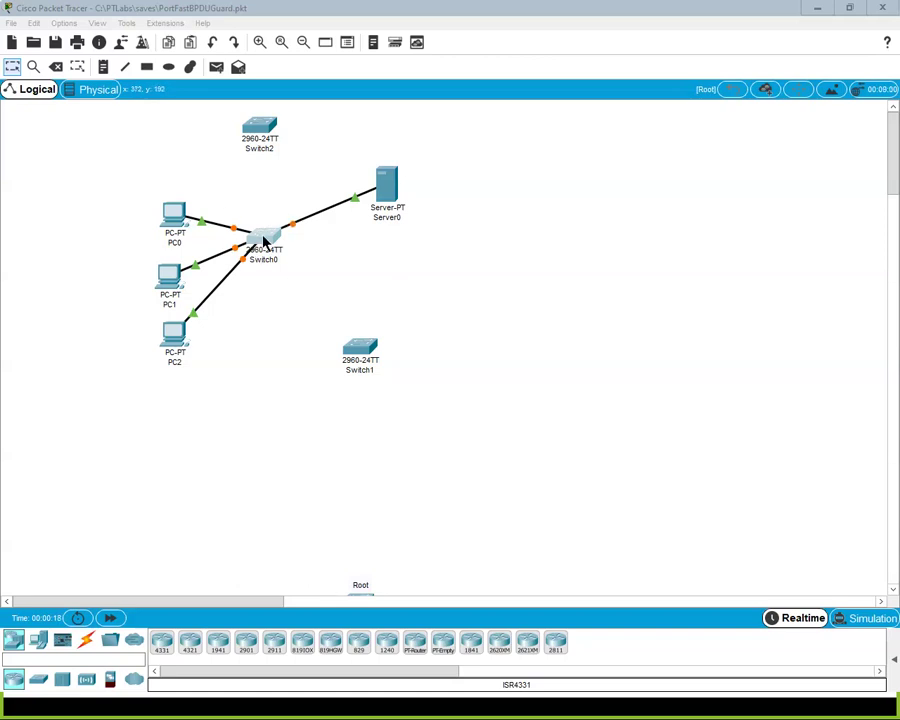
left_click(265, 243)
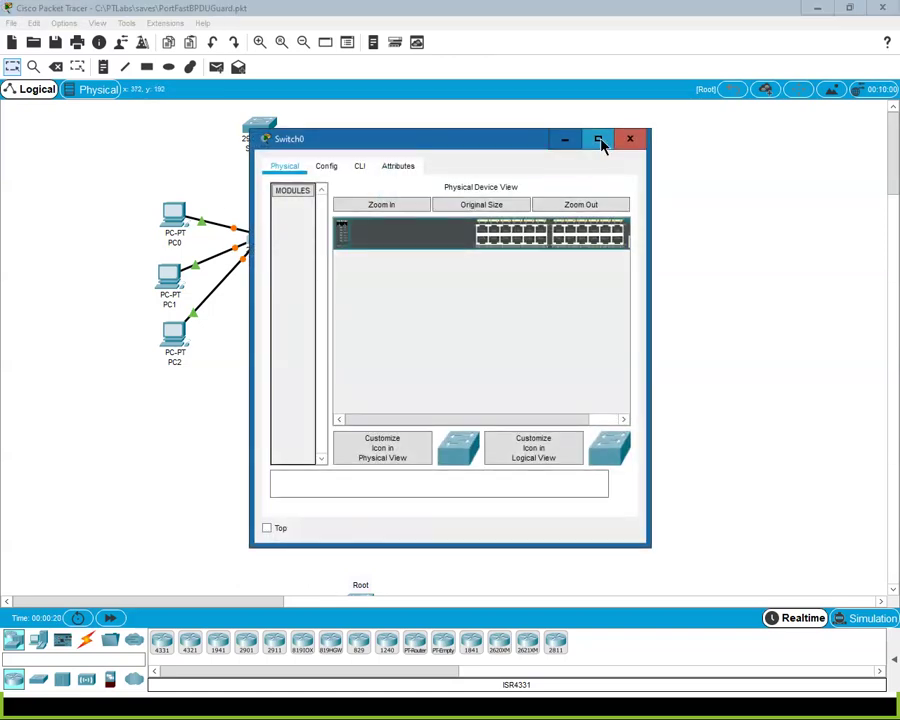
left_click(599, 140)
left_click(105, 36)
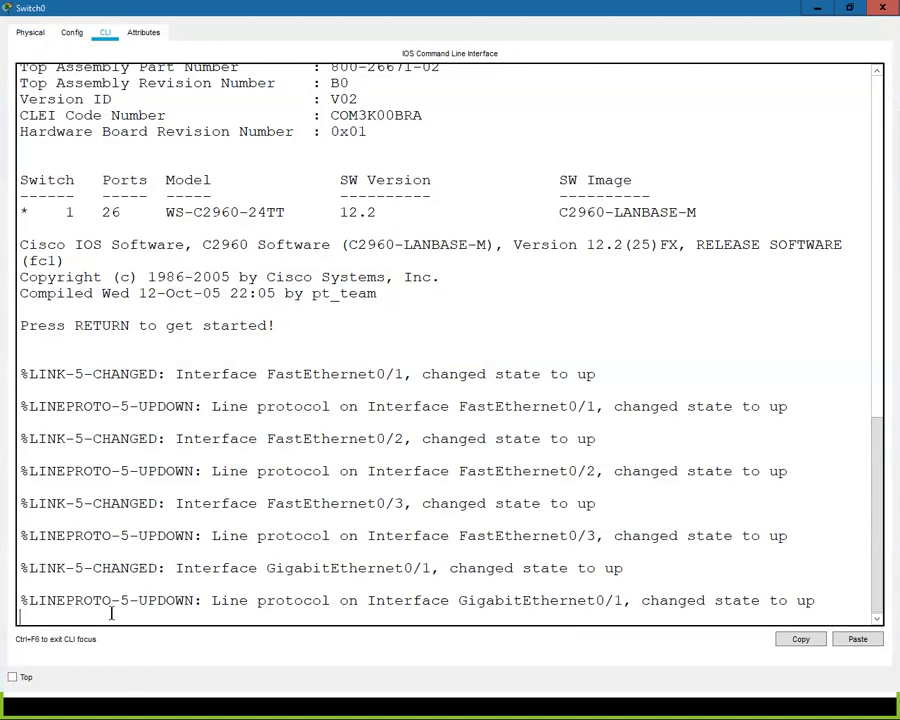
key("Return")
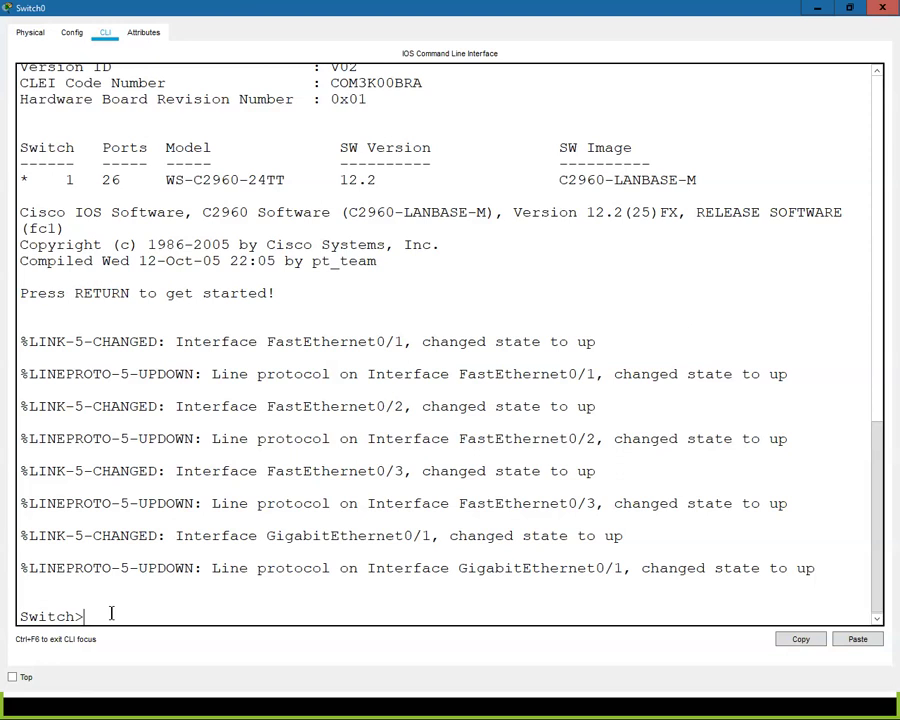
type("en")
key("Return")
type("config t")
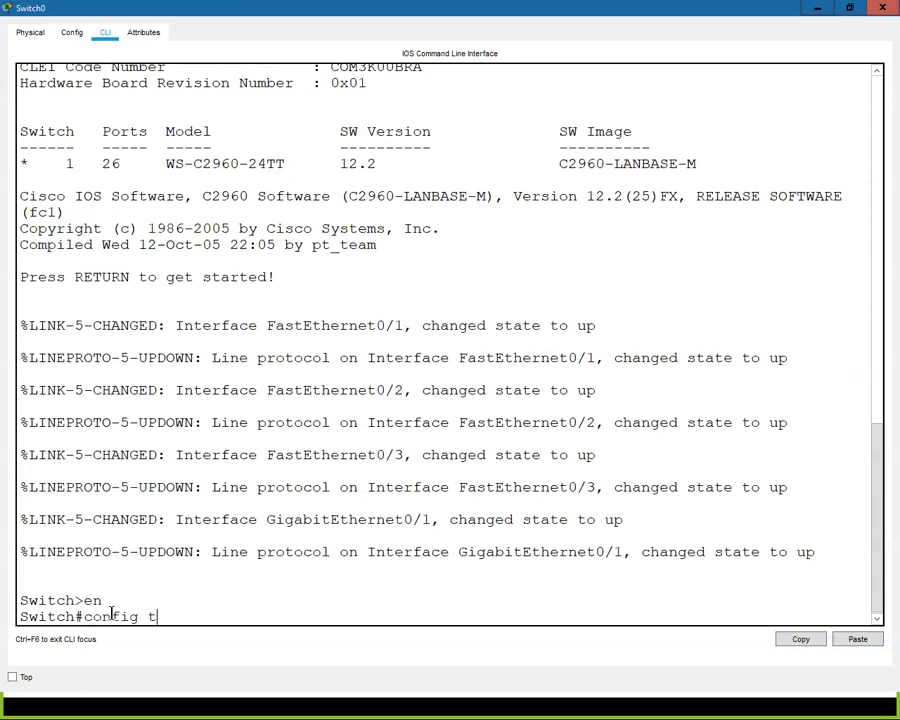
key("Return")
Select the interface range fa0/1 - 24 on Switch0 for configuration.
type("int fa")
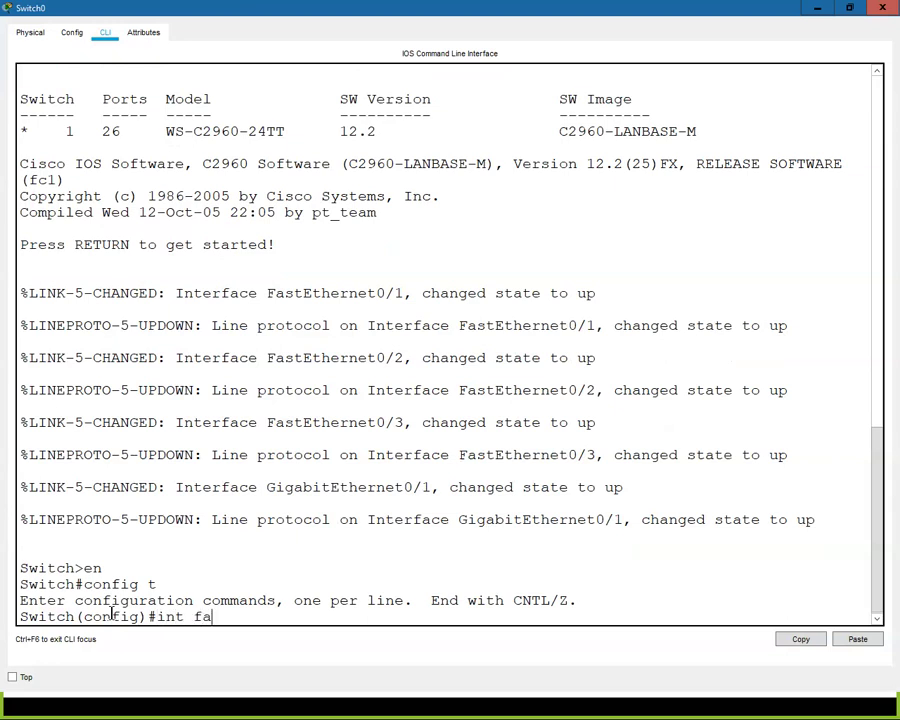
key("BackSpace")
key("BackSpace")
type("ra")
key("Tab")
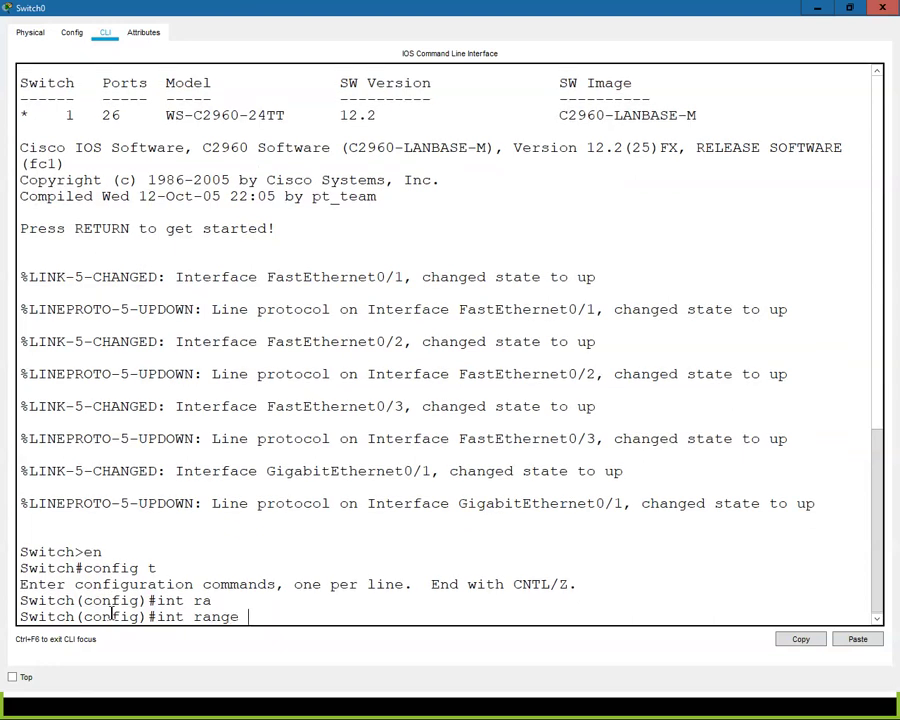
type("fa0/1 - 24")
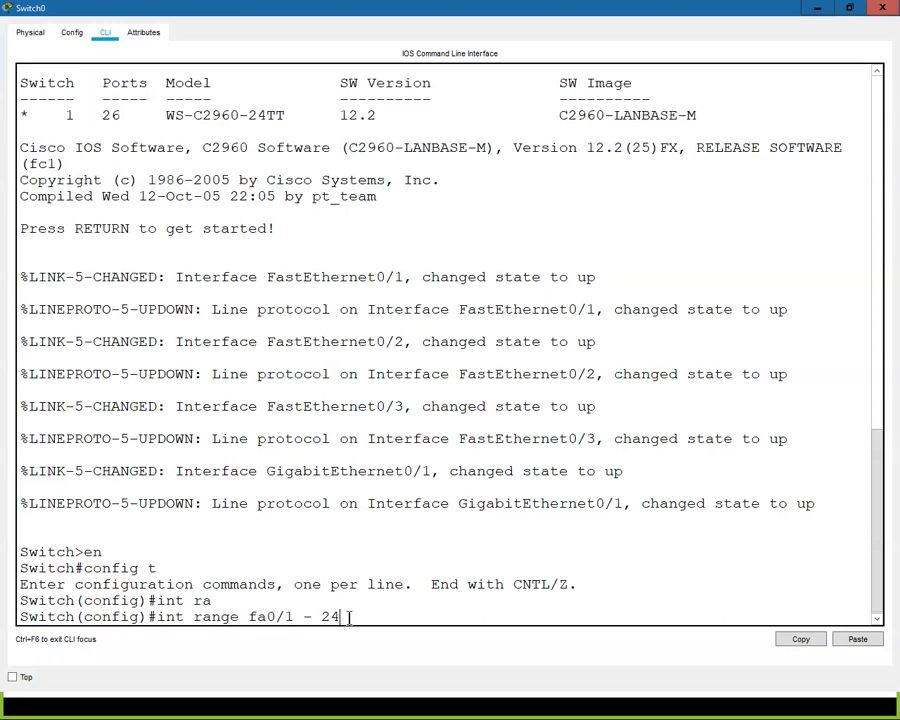
key("Return")
Enable spanning-tree portfast on the selected interface range and close Switch0's window.
type("sp")
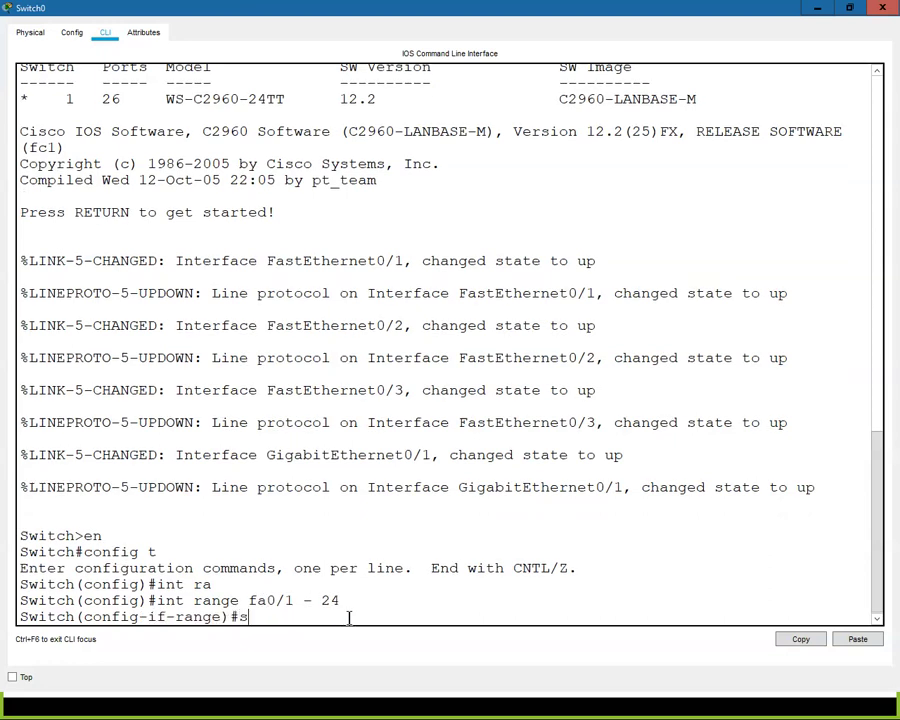
key("Tab")
key("BackSpace")
type("pan")
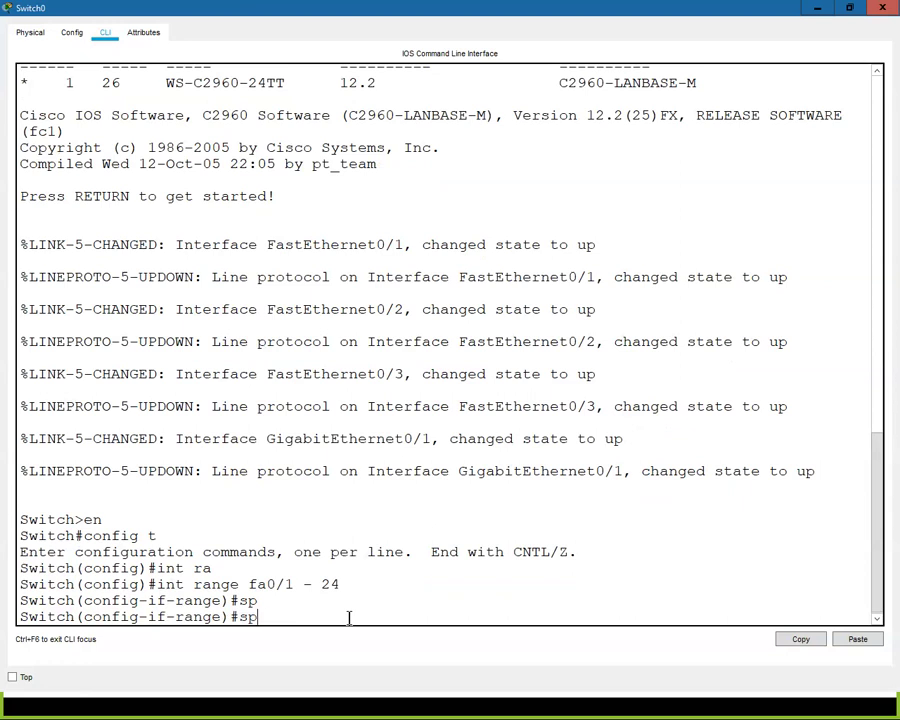
key("Tab")
type("por")
key("Tab")
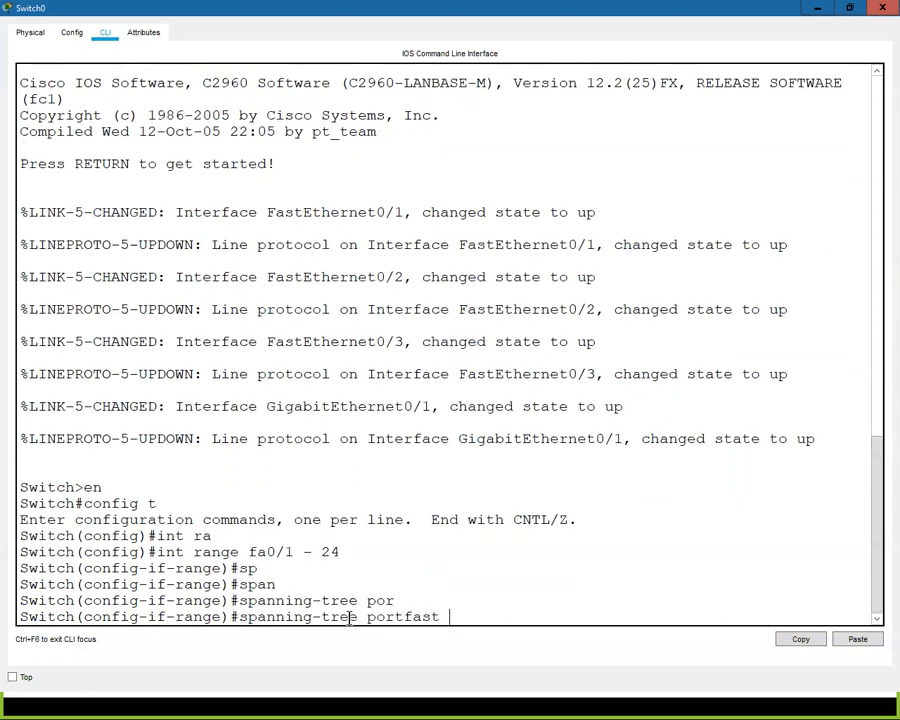
key("Return")
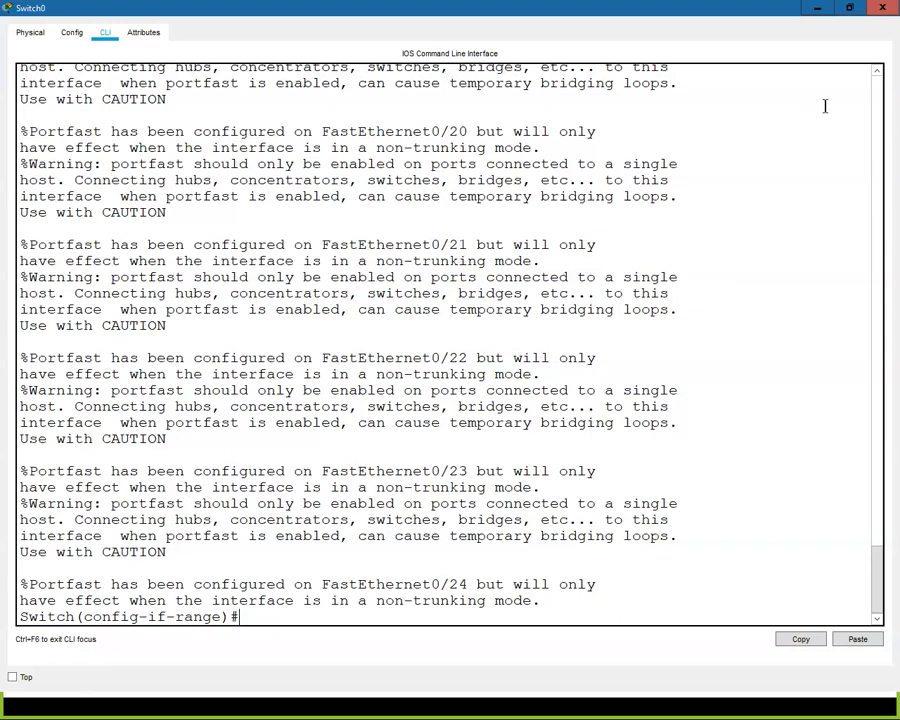
left_click(880, 9)
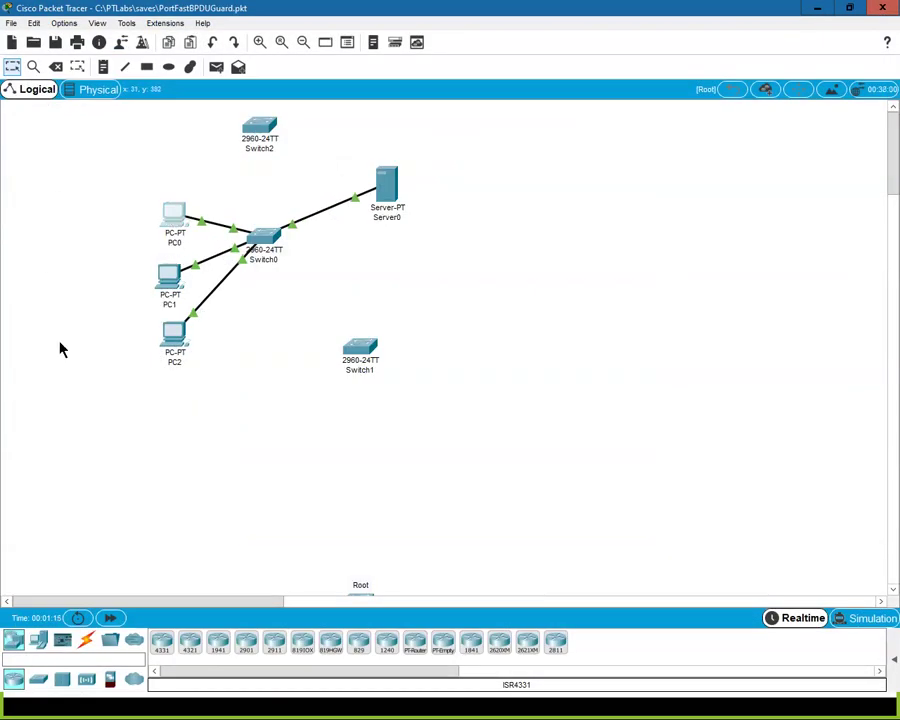
Power PC0 off and back on with its device window moved clear of the links, and close the window.
left_click(174, 215)
left_click_drag(487, 141, 608, 143)
left_click(603, 326)
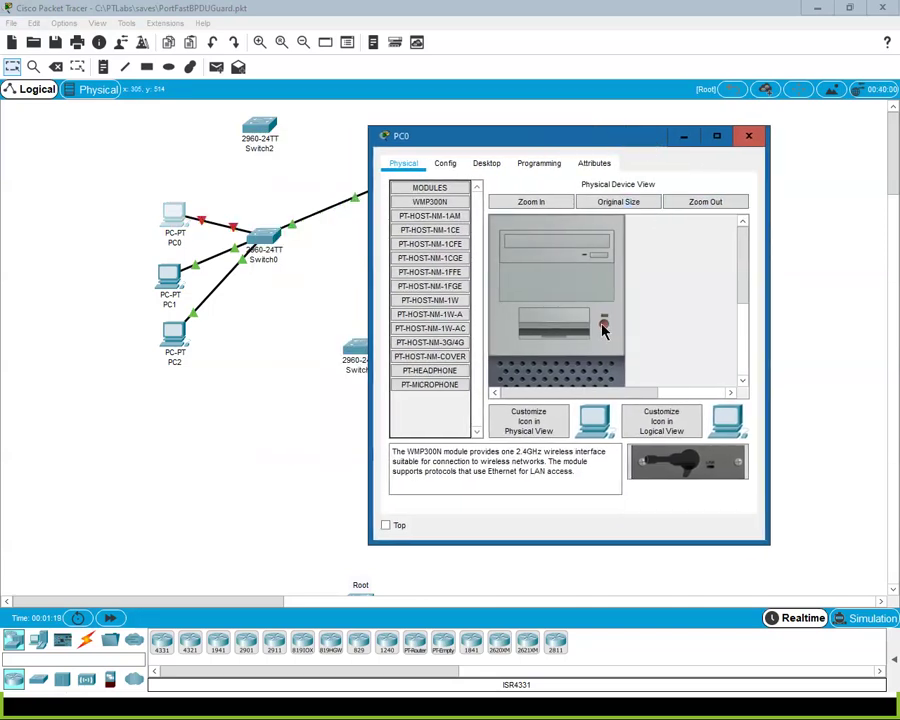
left_click(603, 327)
left_click(748, 140)
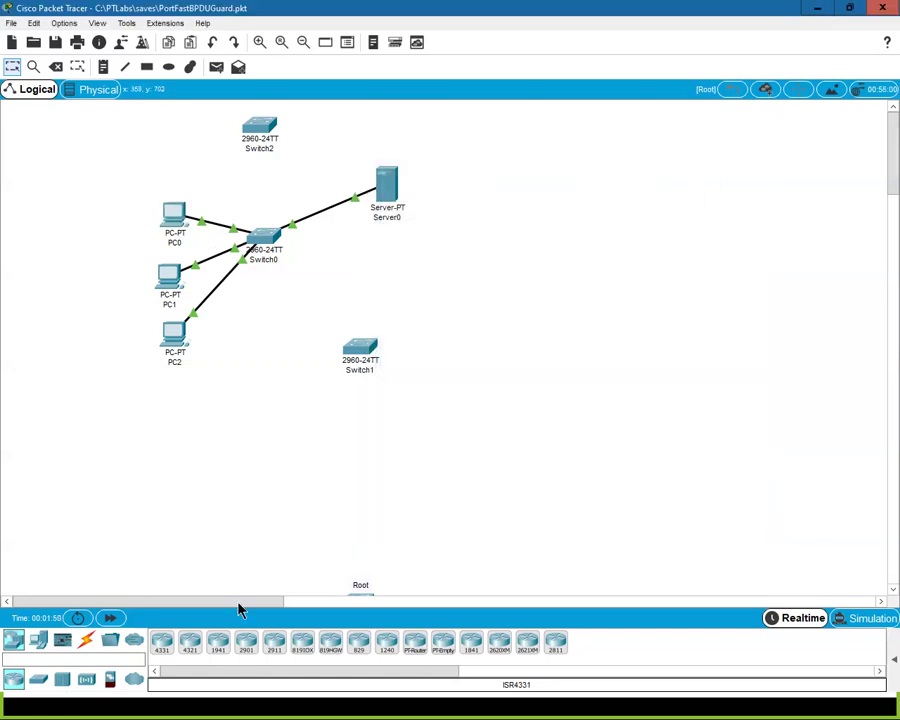
Connect Switch2 to Switch0's FastEthernet0/4 port with a Copper Cross-Over cable.
left_click(87, 640)
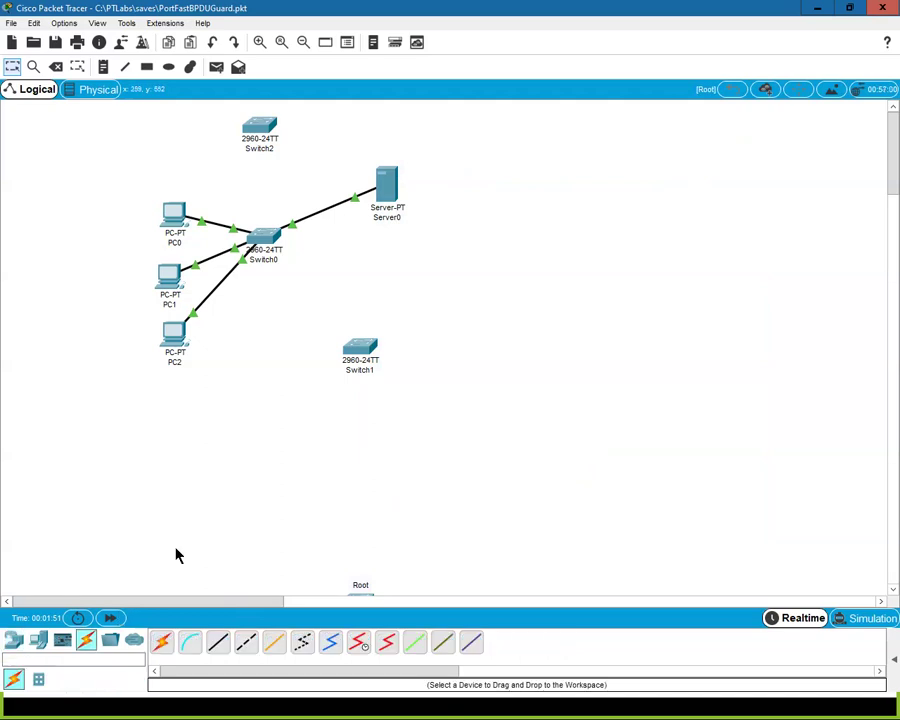
left_click(242, 648)
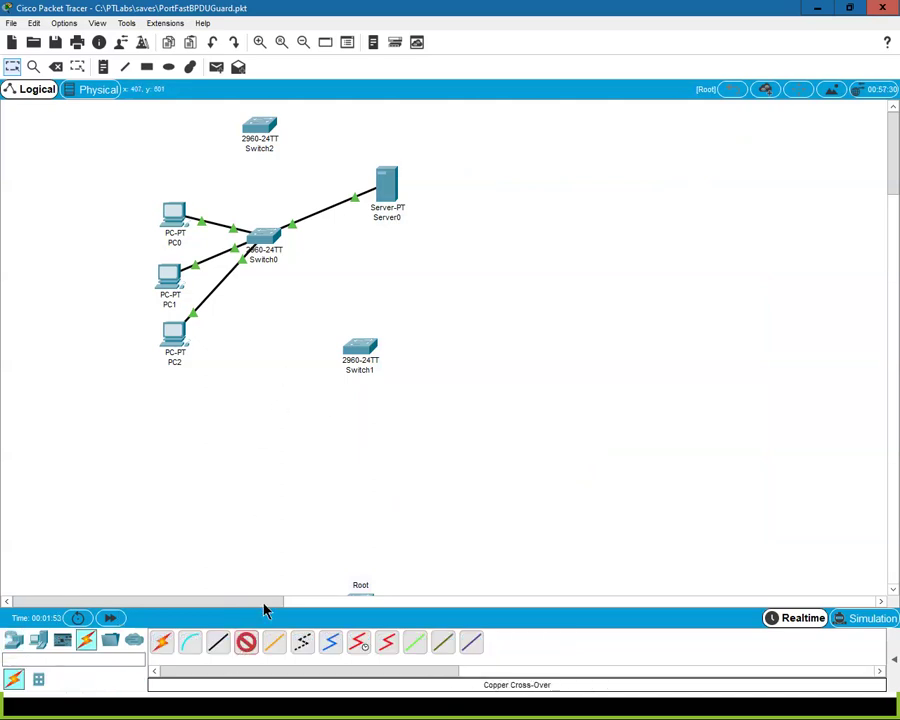
left_click(262, 130)
left_click(285, 152)
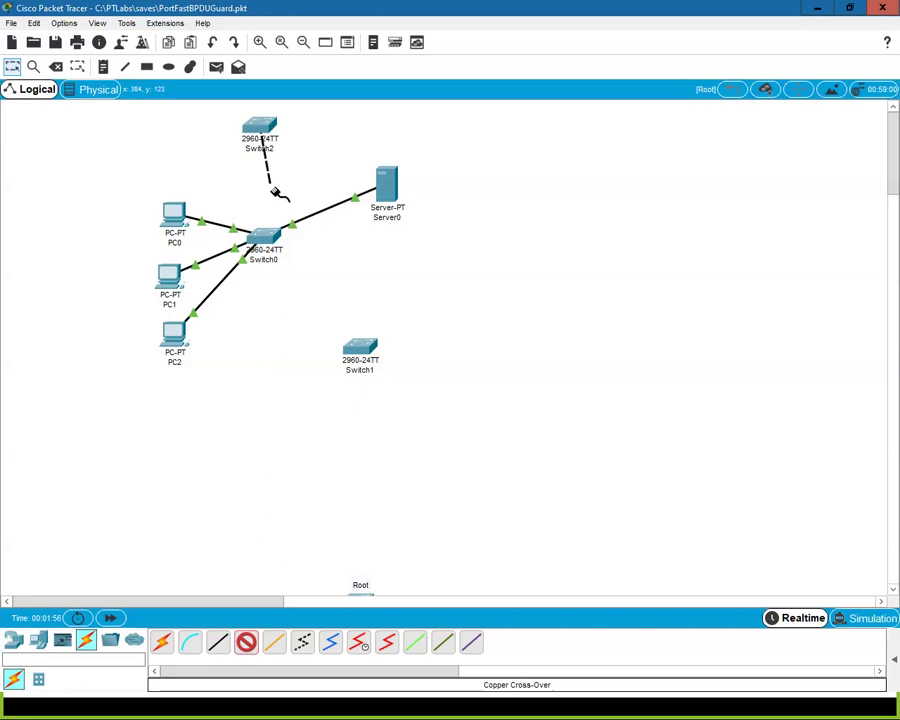
left_click(265, 235)
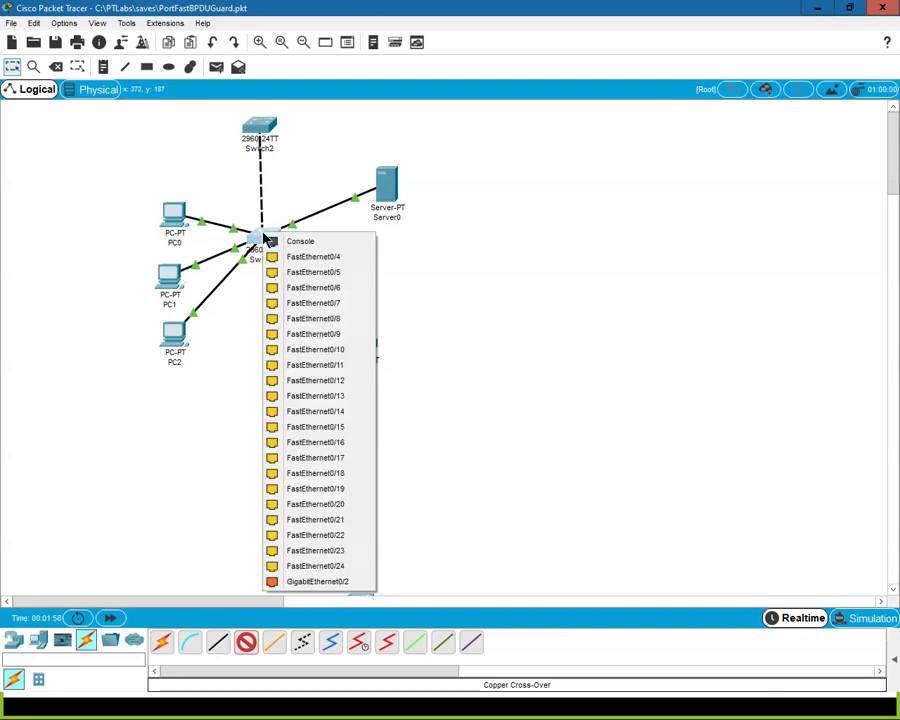
left_click(297, 258)
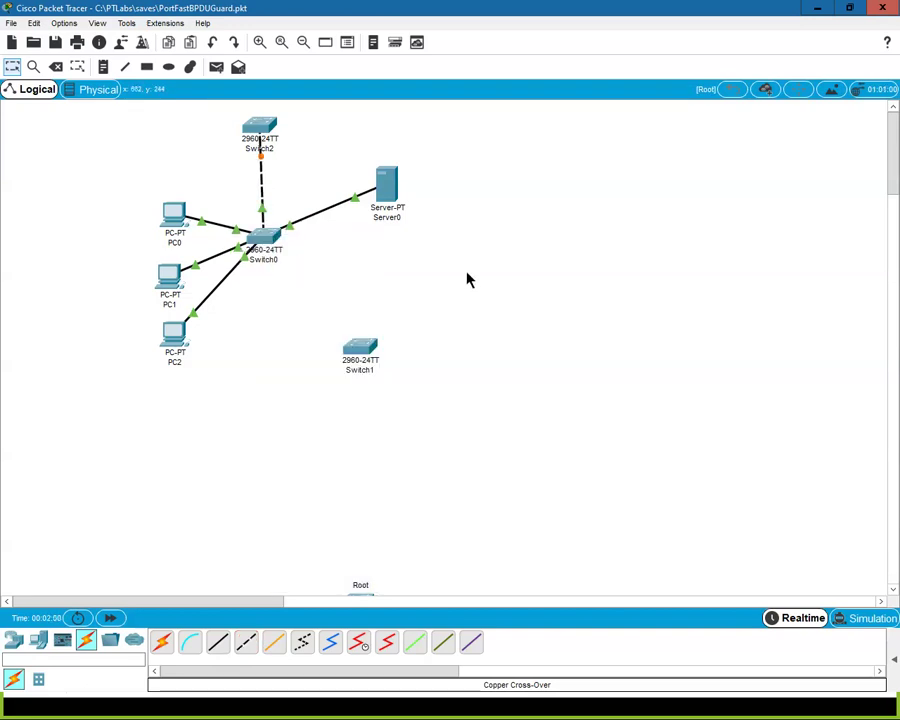
Reopen Switch0's command line and leave interface range configuration to return to privileged EXEC mode.
left_click(263, 237)
left_click(597, 140)
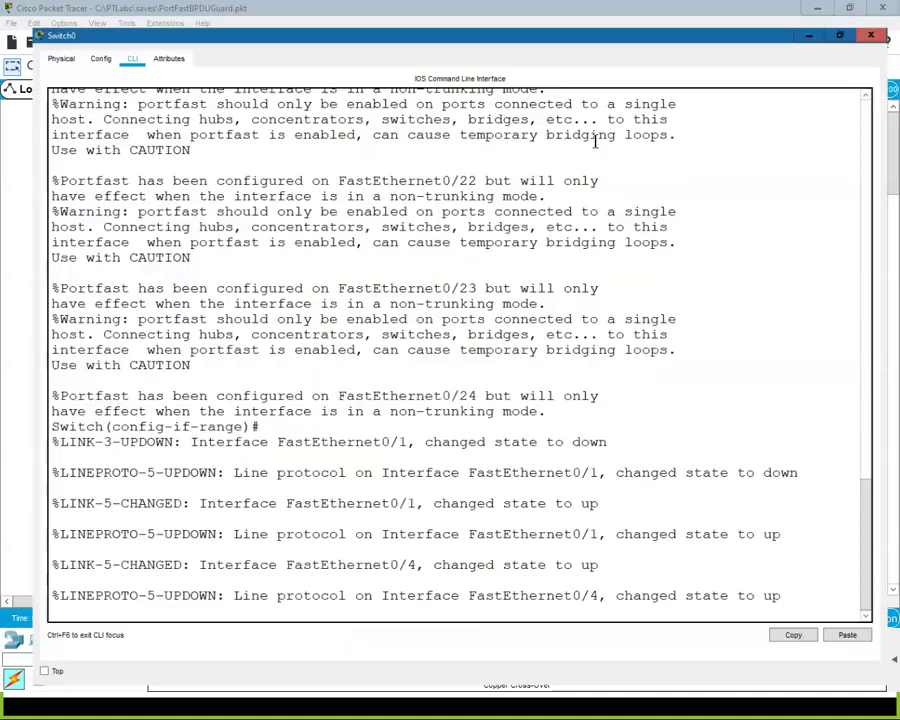
left_click(293, 485)
key("Return")
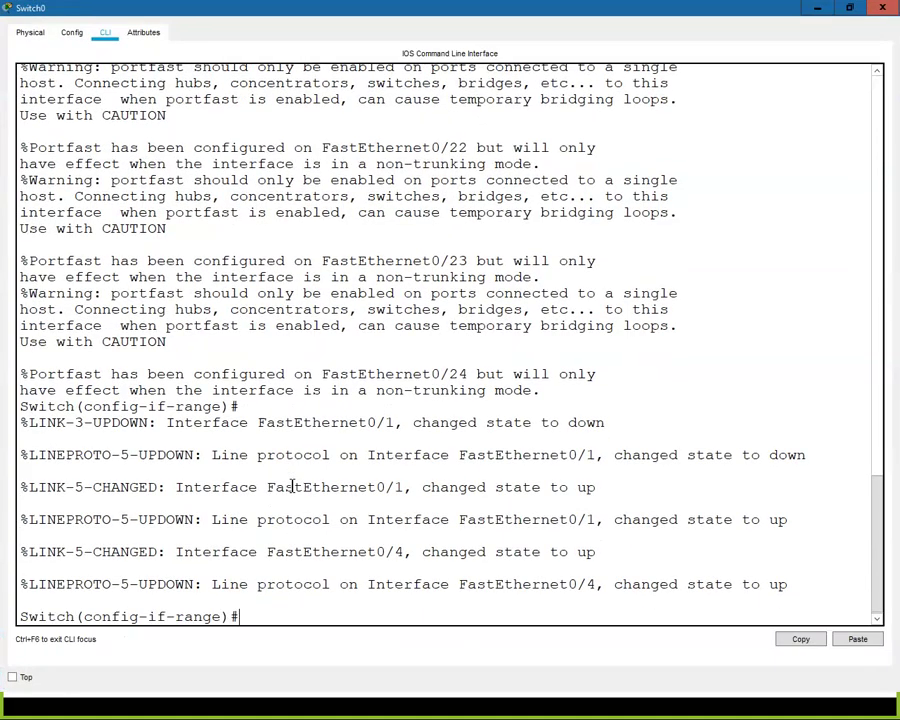
type("en")
key("Return")
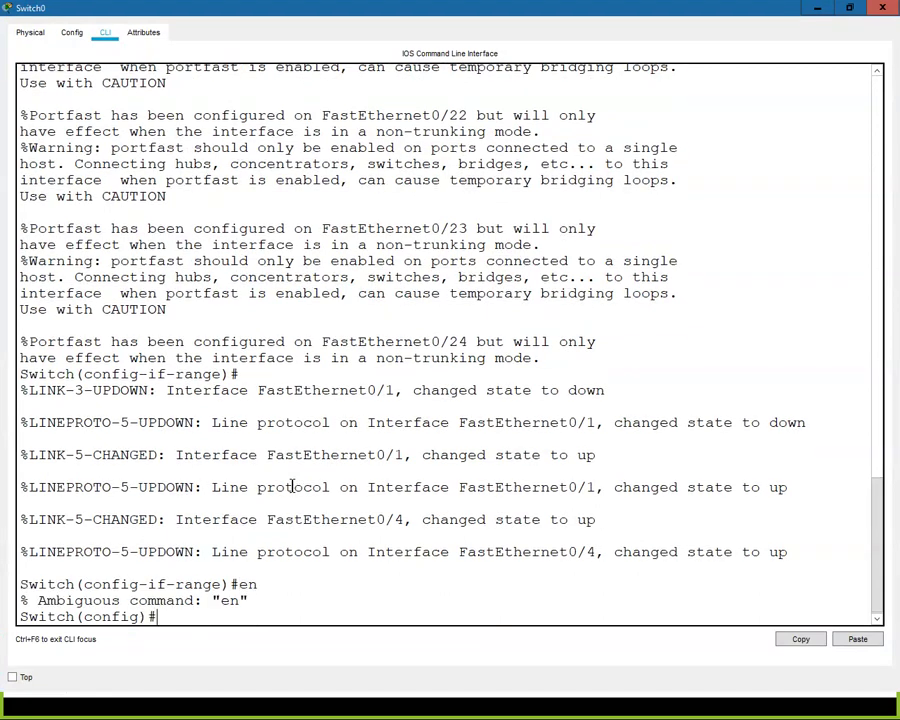
key("Return")
type("end")
key("Return")
key("Return")
Display Switch0's spanning-tree information, move its window aside to check the link to Switch2, and close the window.
type("show spa")
key("Tab")
key("Return")
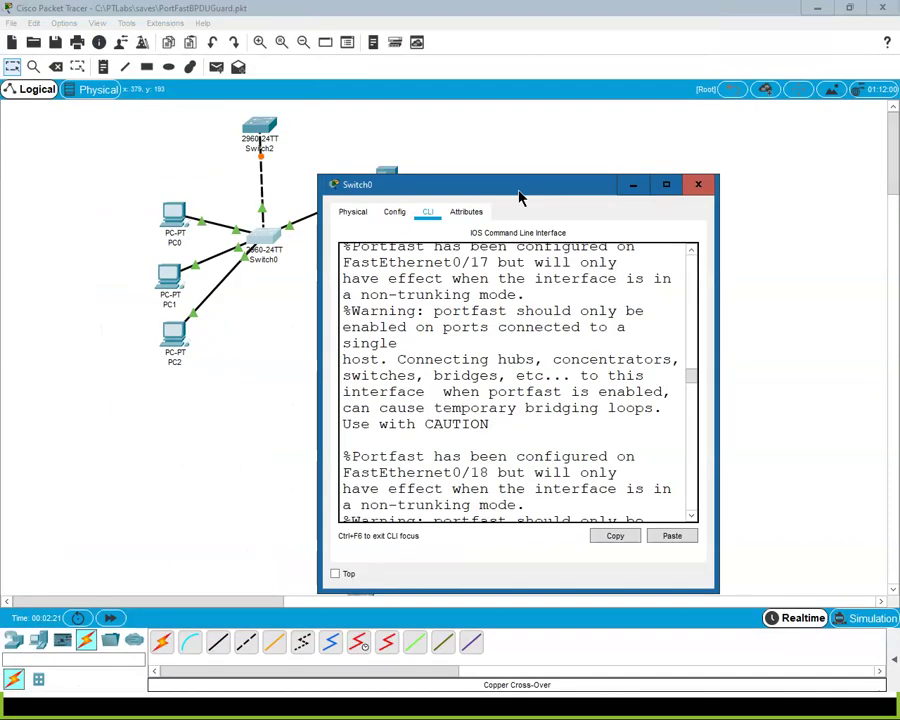
left_click_drag(518, 197, 472, 332)
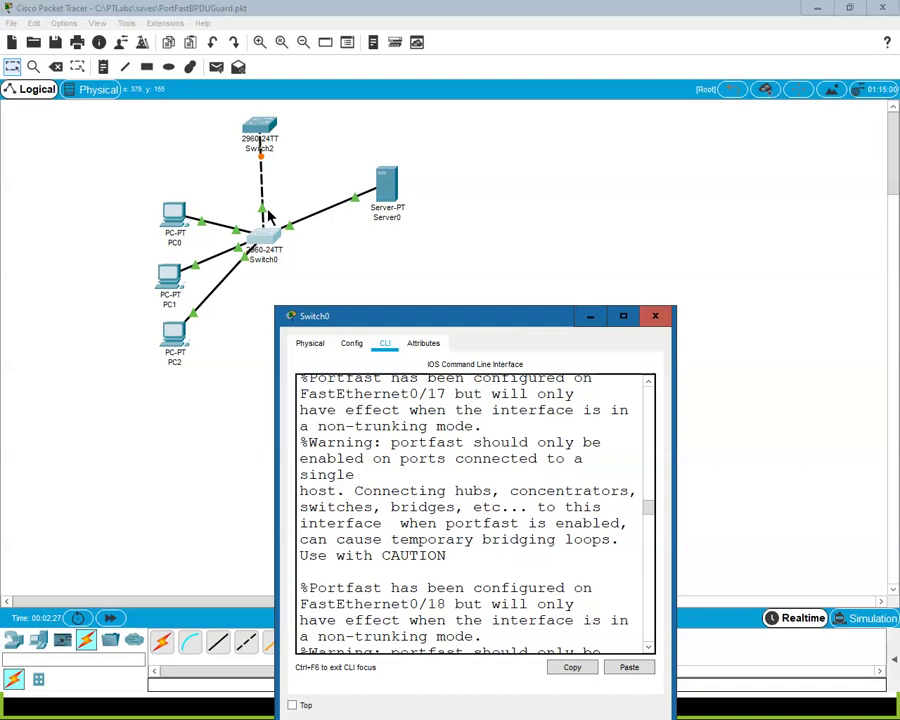
left_click(657, 317)
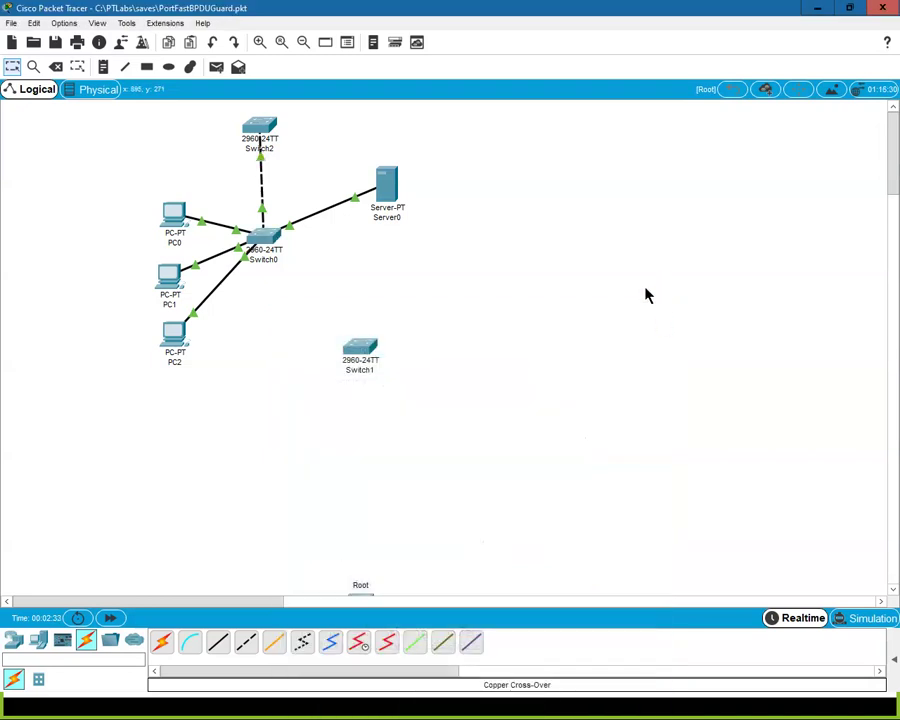
Reopen Switch0's command line and enter interface configuration mode for fa0/24.
left_click(277, 248)
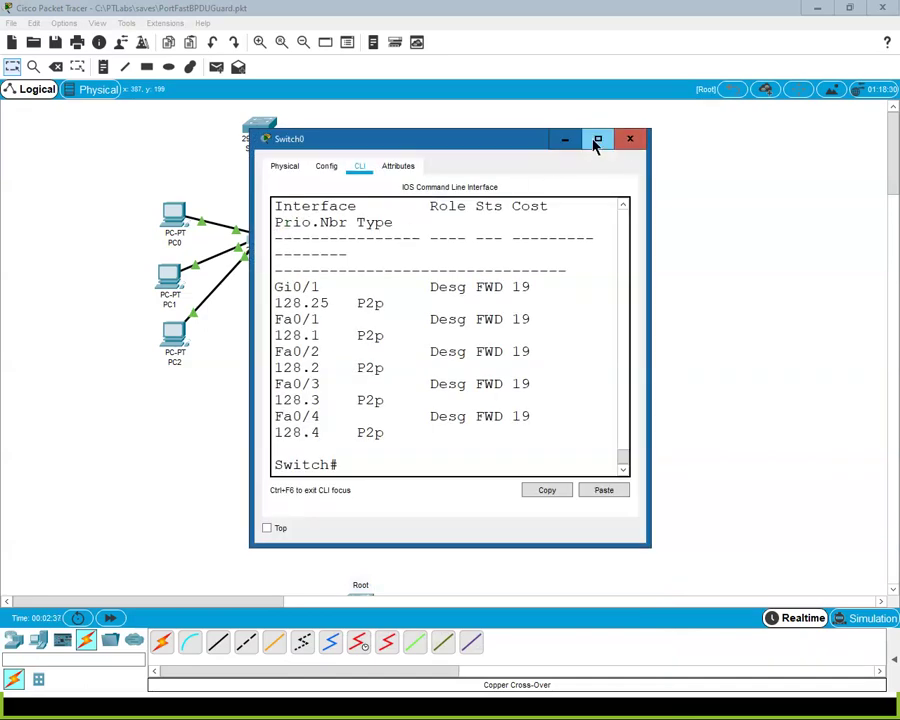
left_click(597, 140)
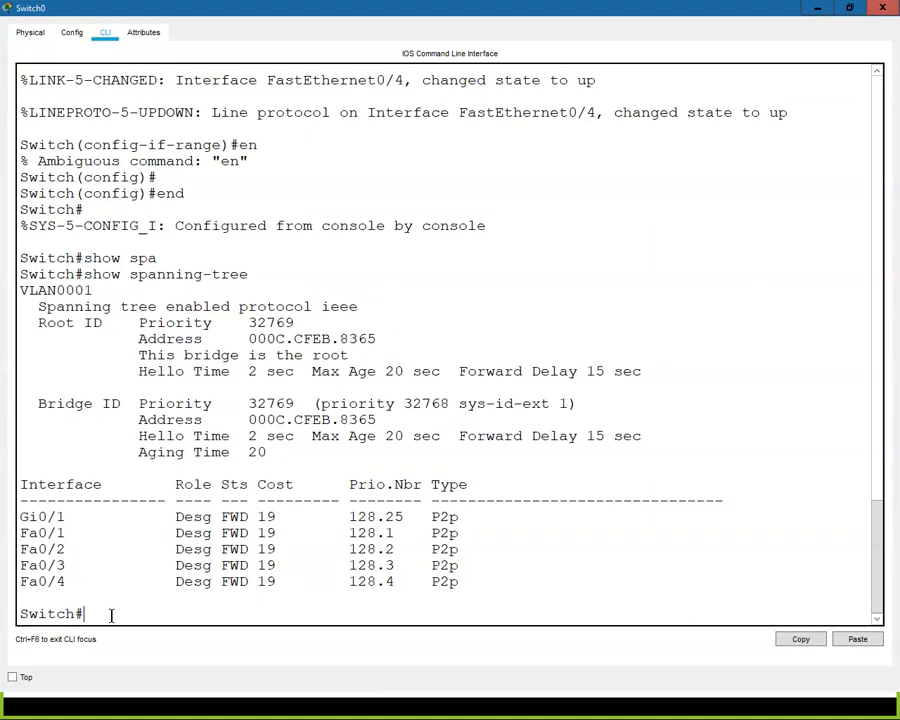
type("config")
key("Return")
type("t")
key("Return")
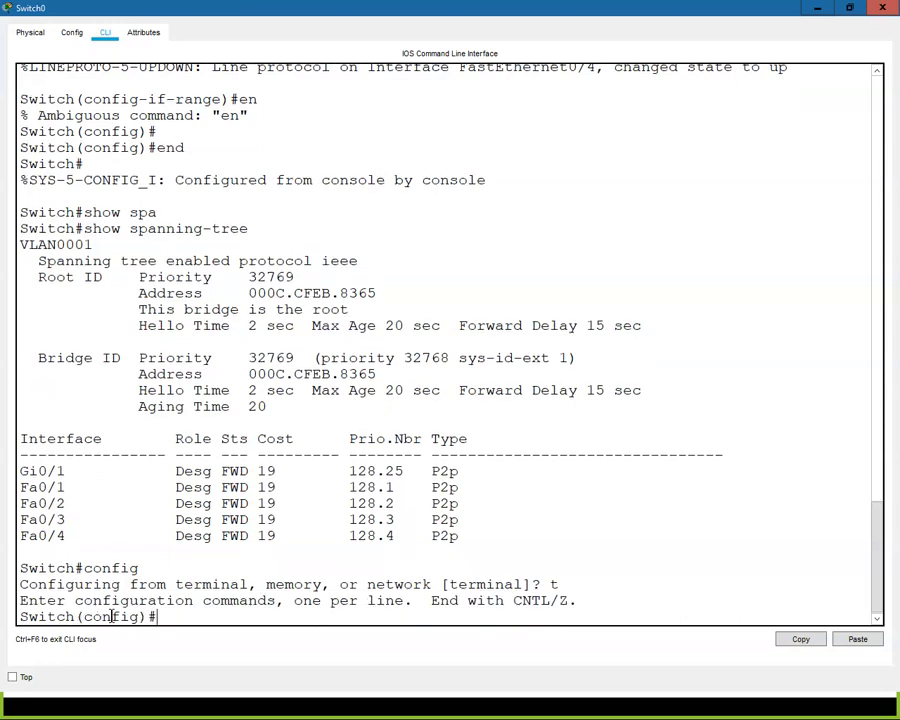
type("int fa0/24")
key("Return")
type("sp")
key("Tab")
key("BackSpace")
key("BackSpace")
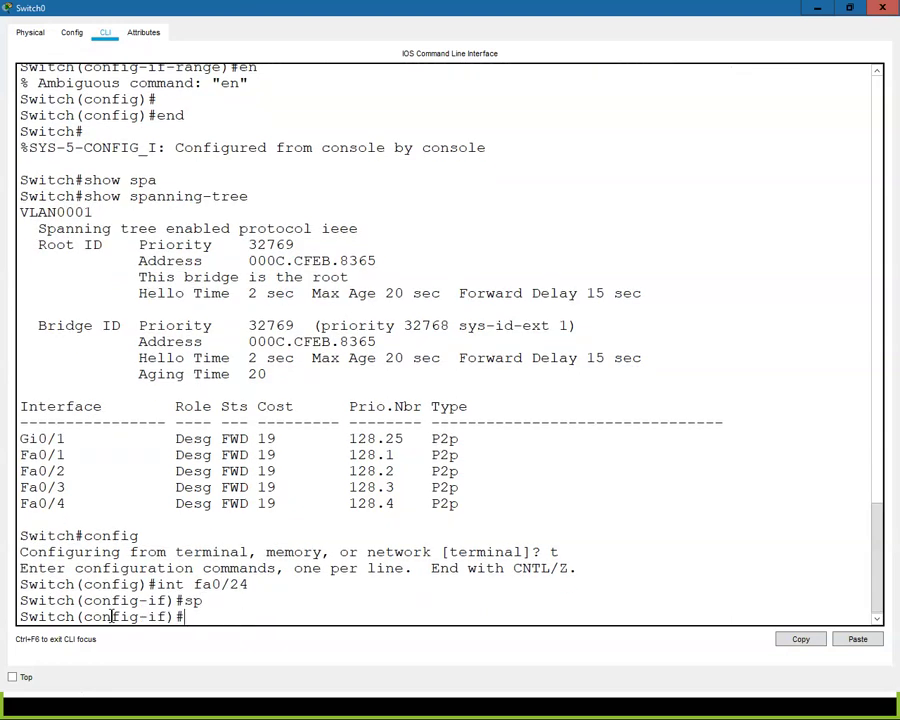
type("ip bp")
key("Tab")
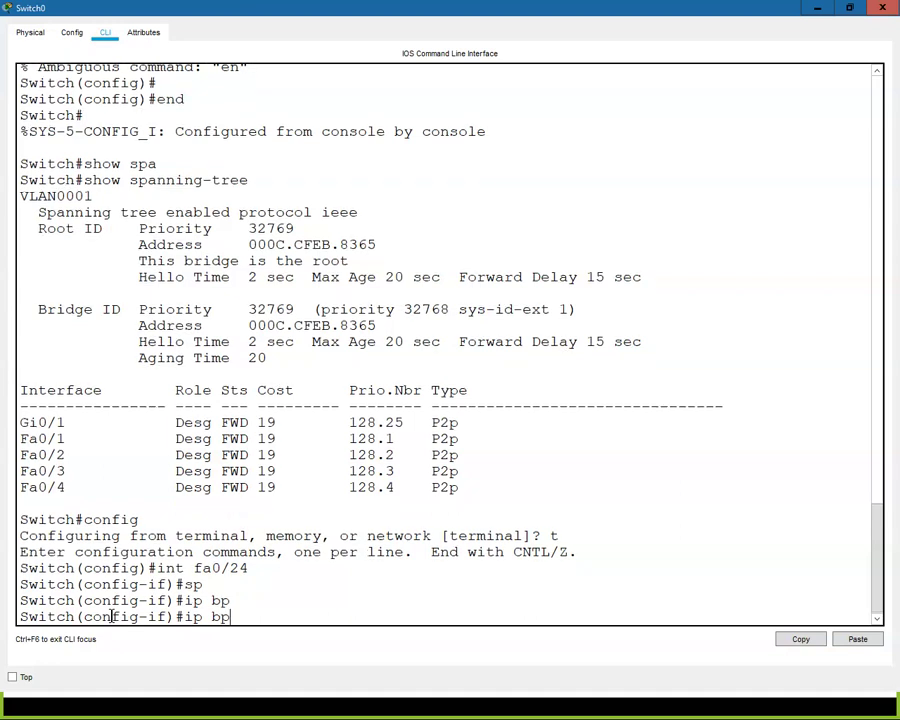
key("BackSpace")
key("BackSpace")
key("BackSpace")
key("BackSpace")
key("BackSpace")
Enable spanning-tree BPDU guard on Switch0's fa0/24 interface after listing the command's options, and close the switch window.
type("spann")
key("Tab")
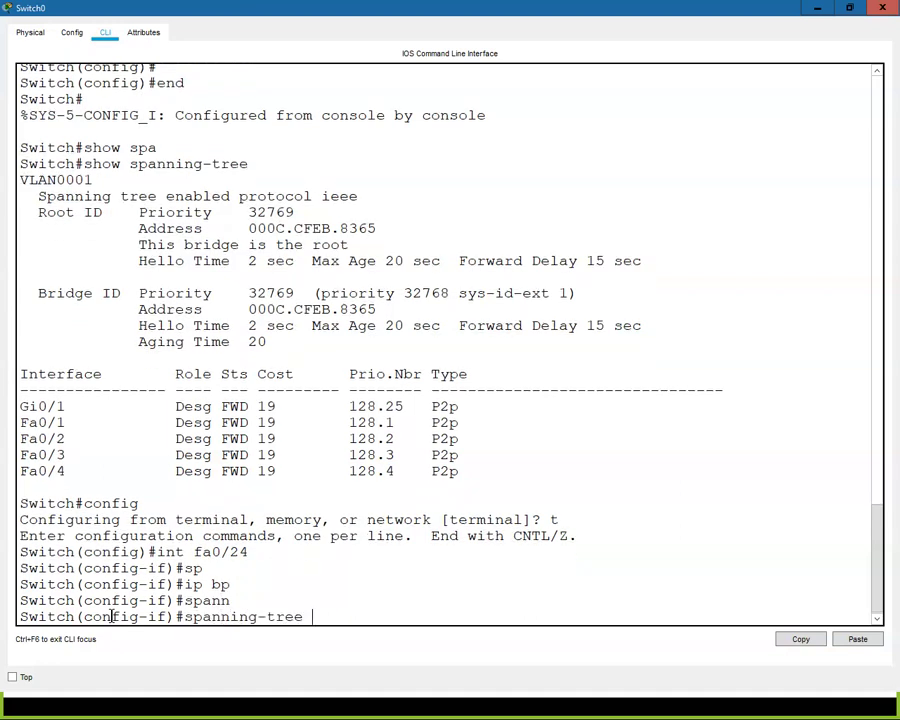
type("bp")
key("Tab")
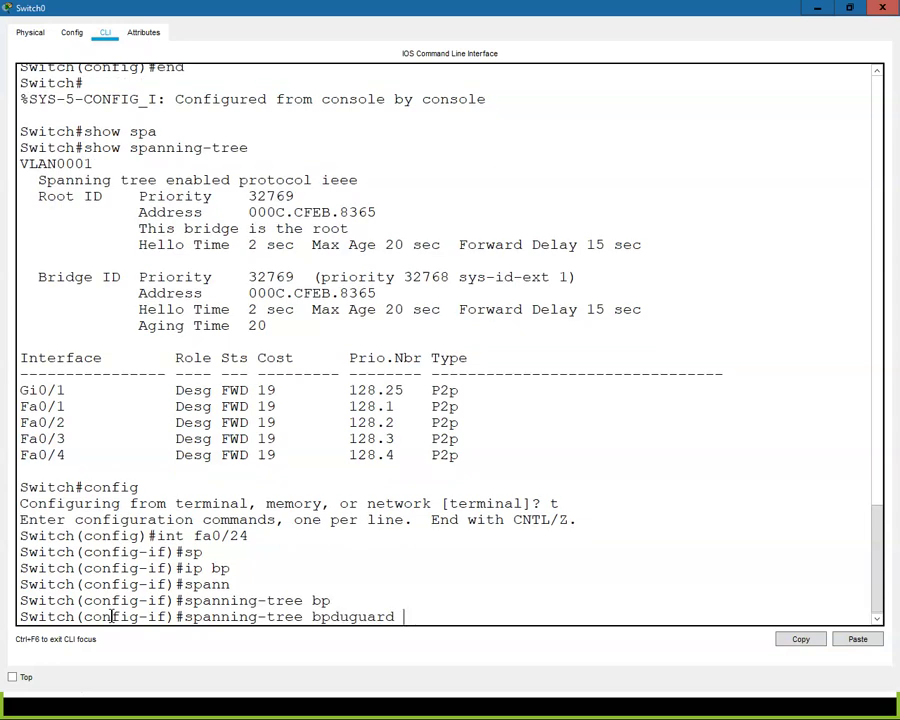
type("?")
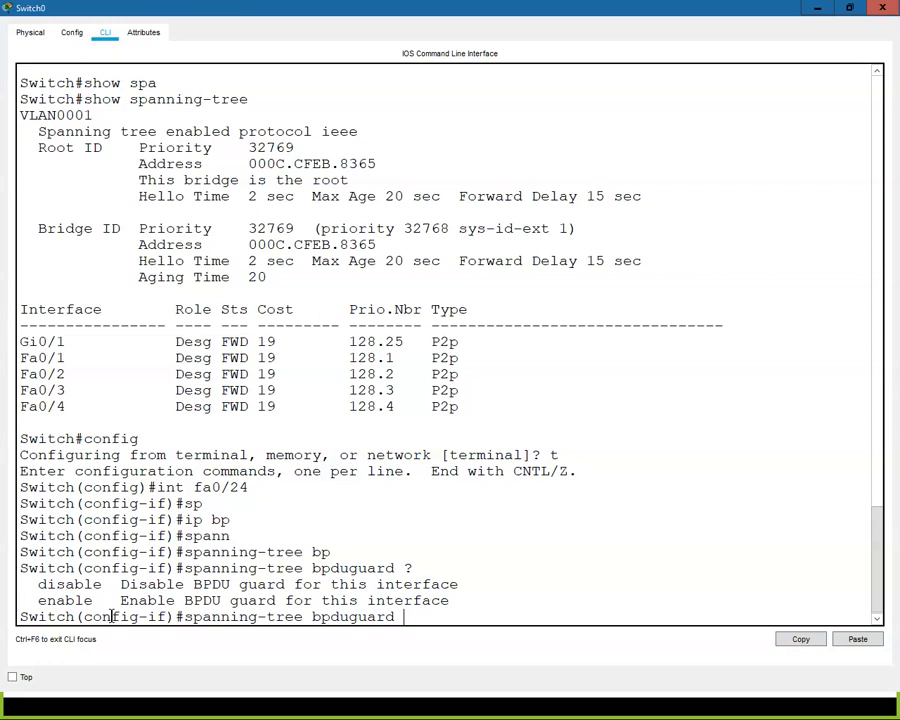
type("en")
key("Return")
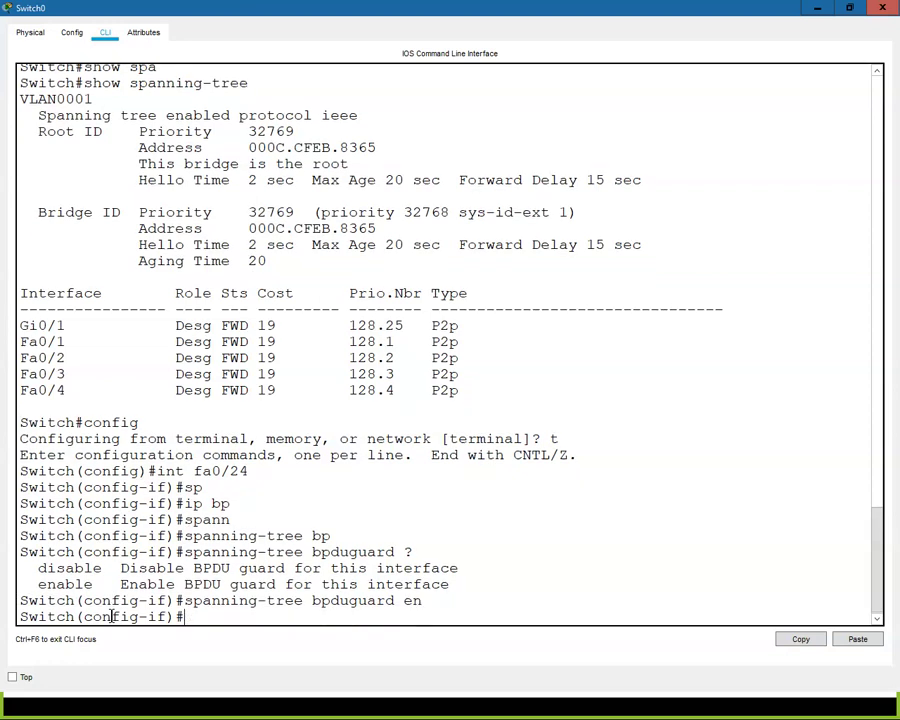
left_click(883, 10)
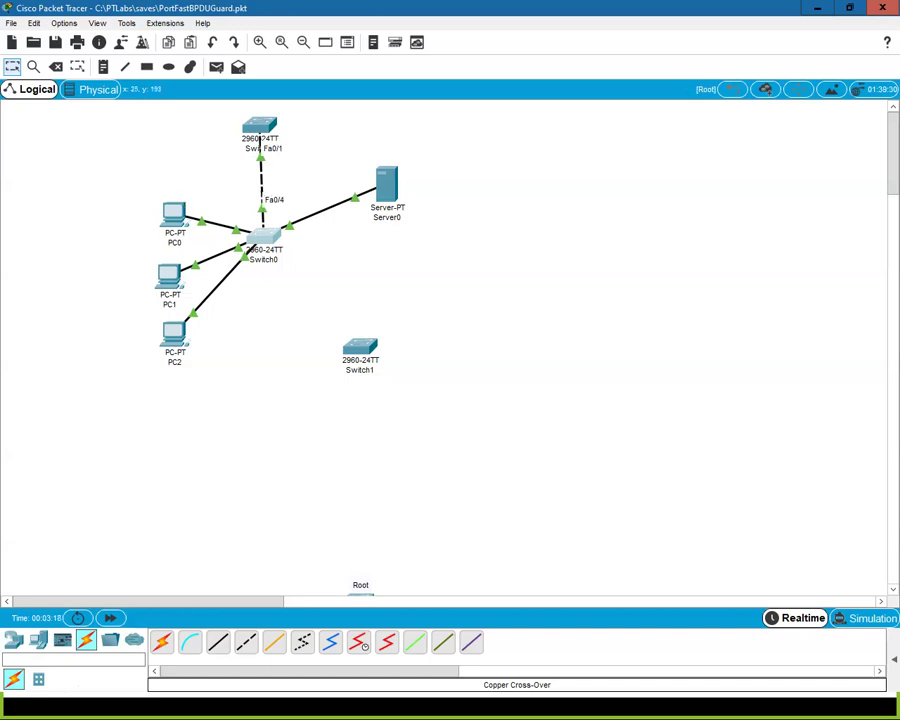
Connect Switch1's FastEthernet0/24 port to Switch0's FastEthernet0/24 port with a Copper Cross-Over cable.
left_click(245, 645)
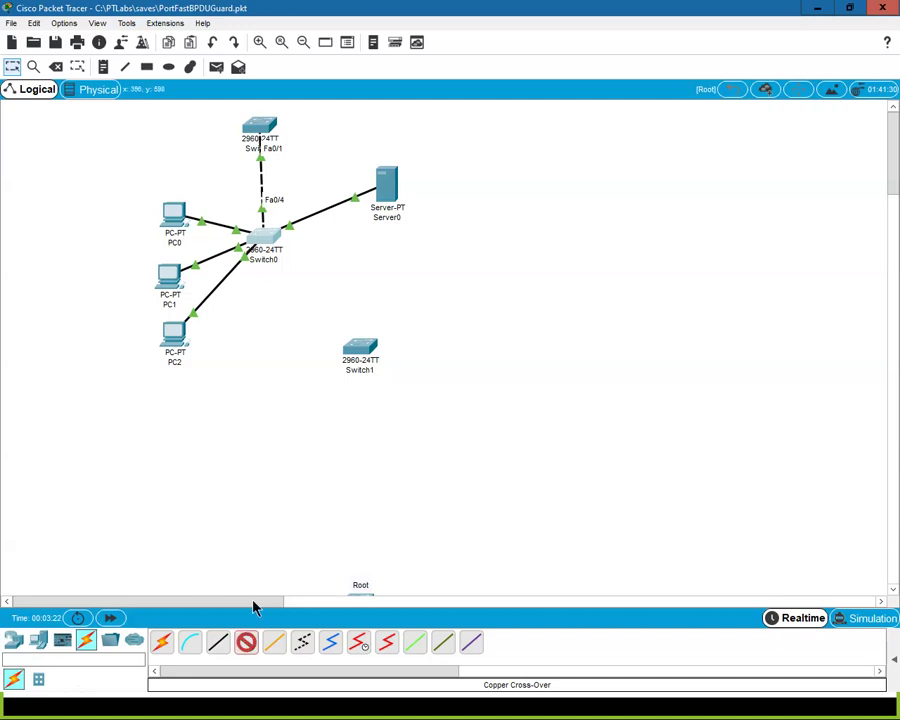
left_click(362, 347)
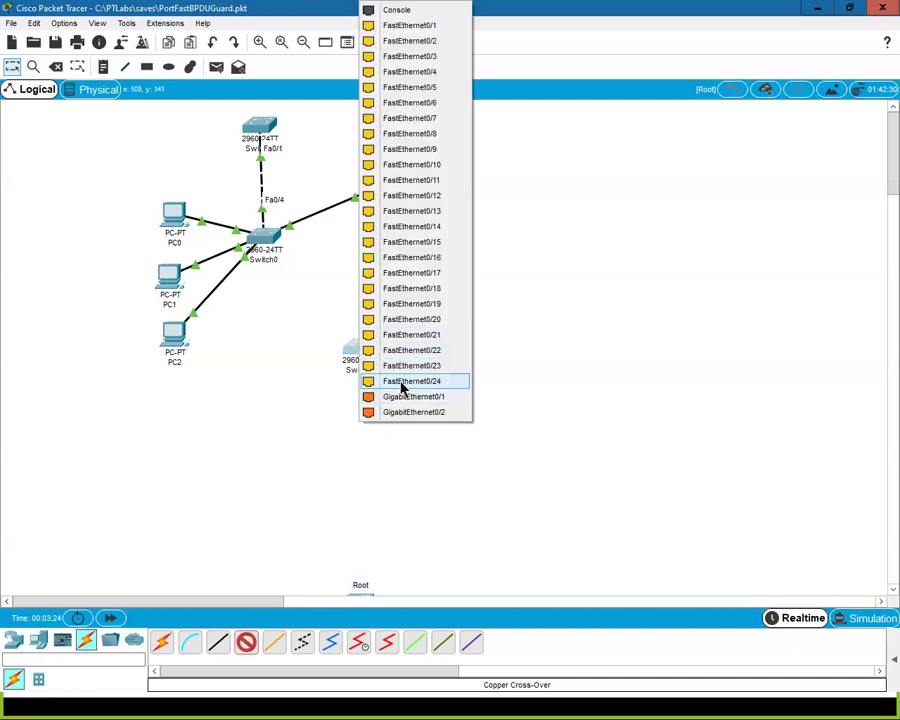
left_click(402, 379)
left_click(265, 238)
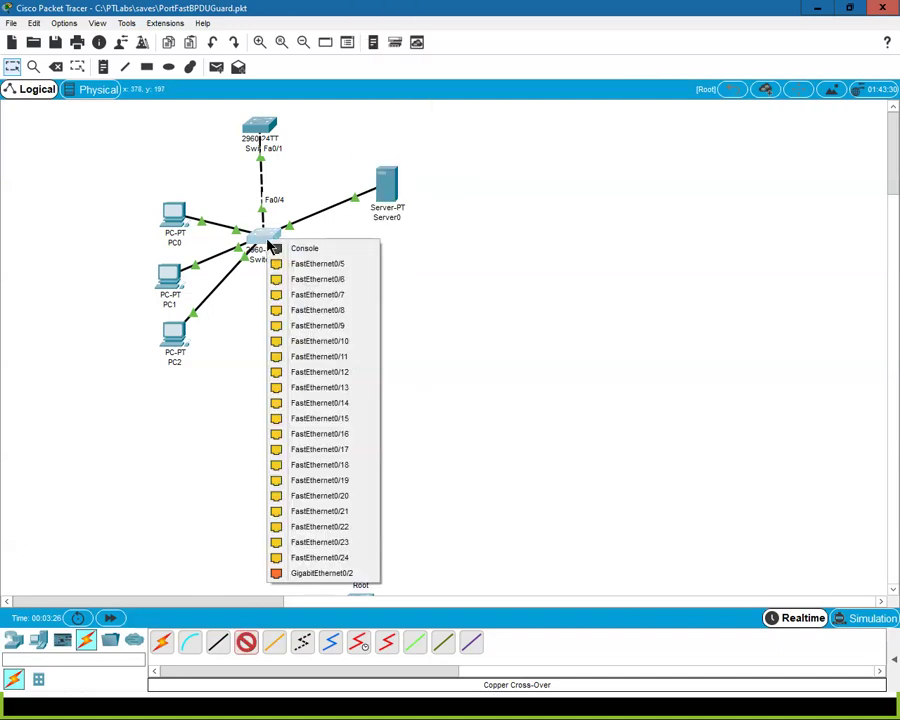
left_click(320, 558)
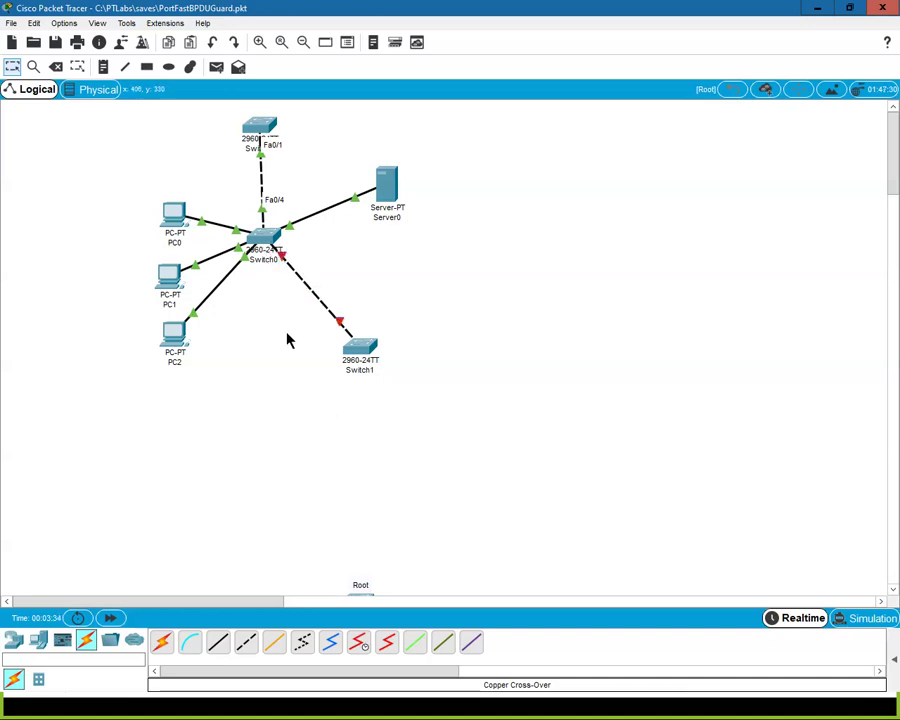
Reopen Switch0's command line in a maximized window and leave interface configuration to return to privileged EXEC mode.
left_click(264, 240)
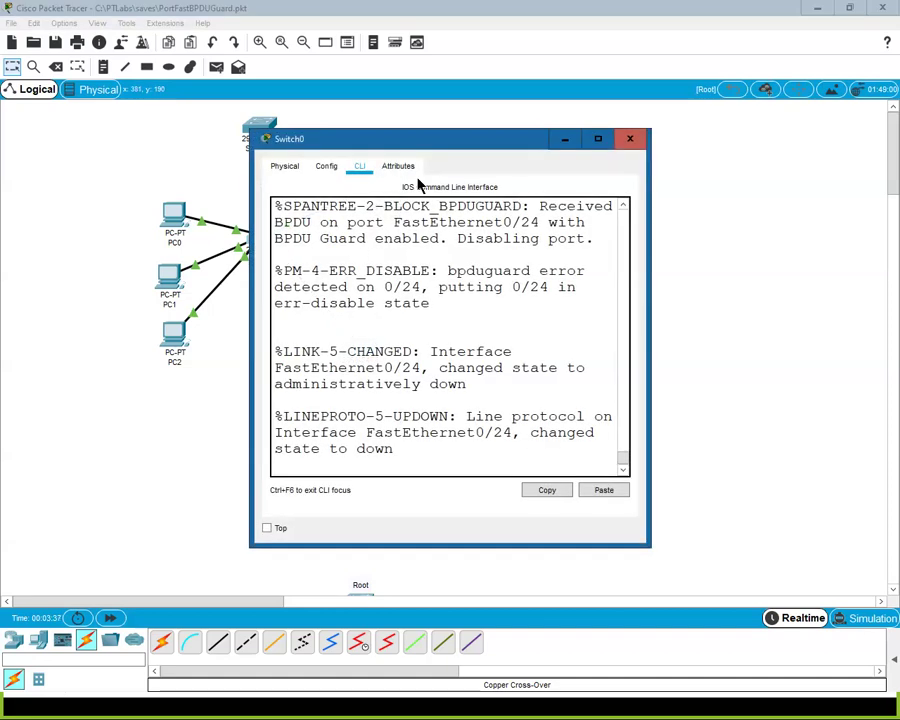
left_click(598, 139)
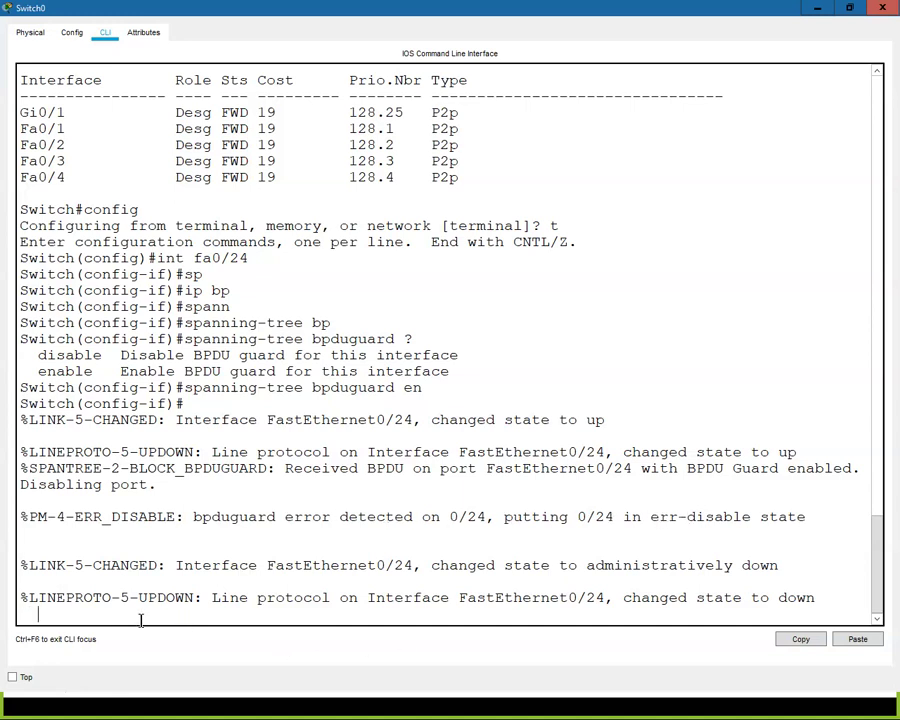
key("Return")
type("en")
key("Return")
type("d")
key("Return")
type("end")
key("Return")
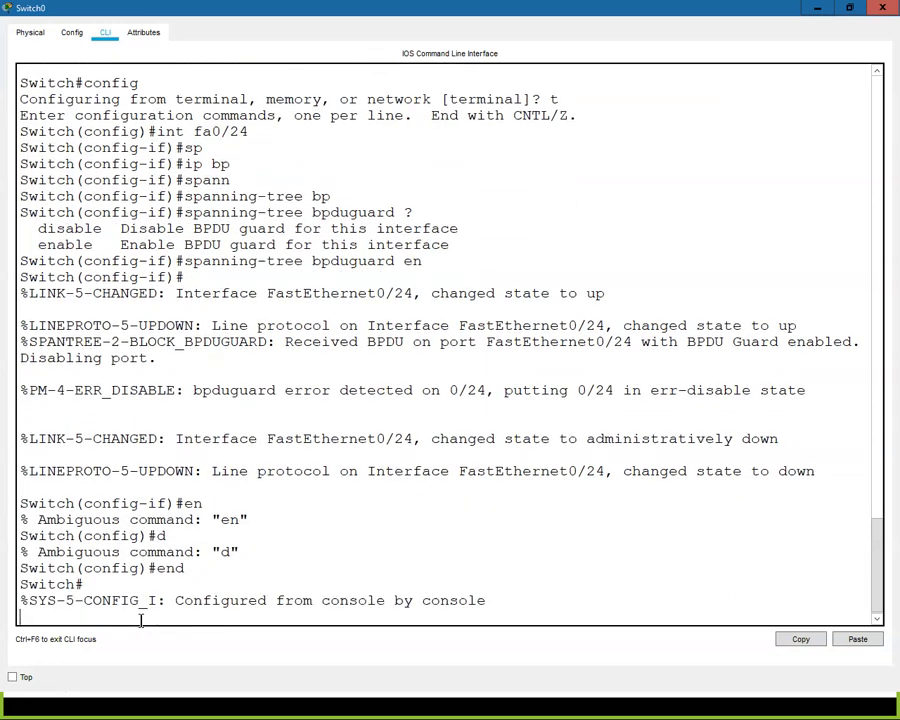
Display the fa0/24 interface details on Switch0, highlight the status in parentheses after the line protocol state, and close the window.
type("show int ")
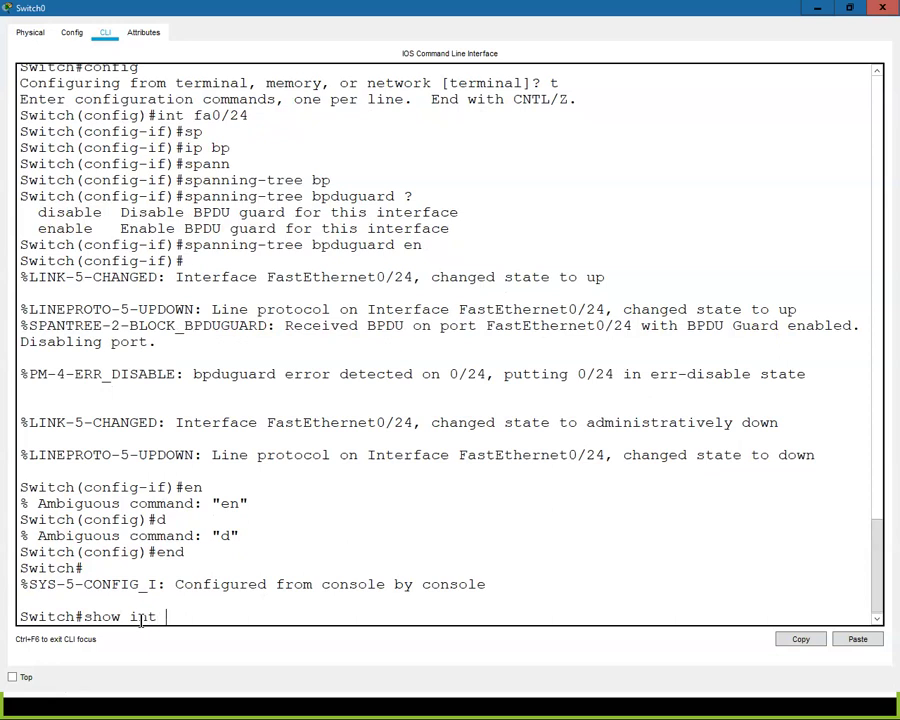
type("fa0/24")
key("Return")
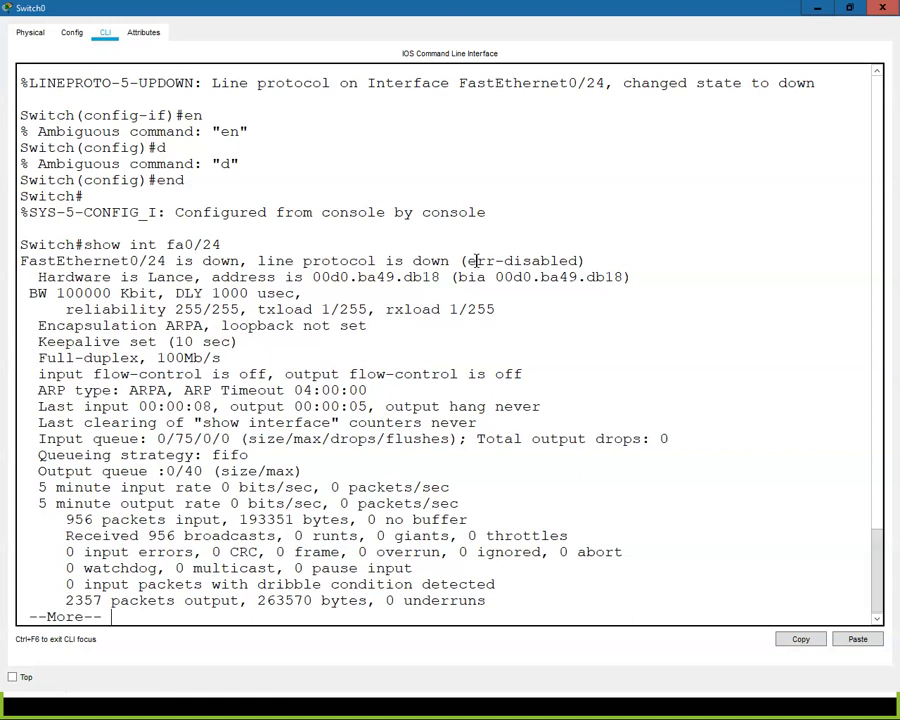
left_click_drag(466, 261, 578, 261)
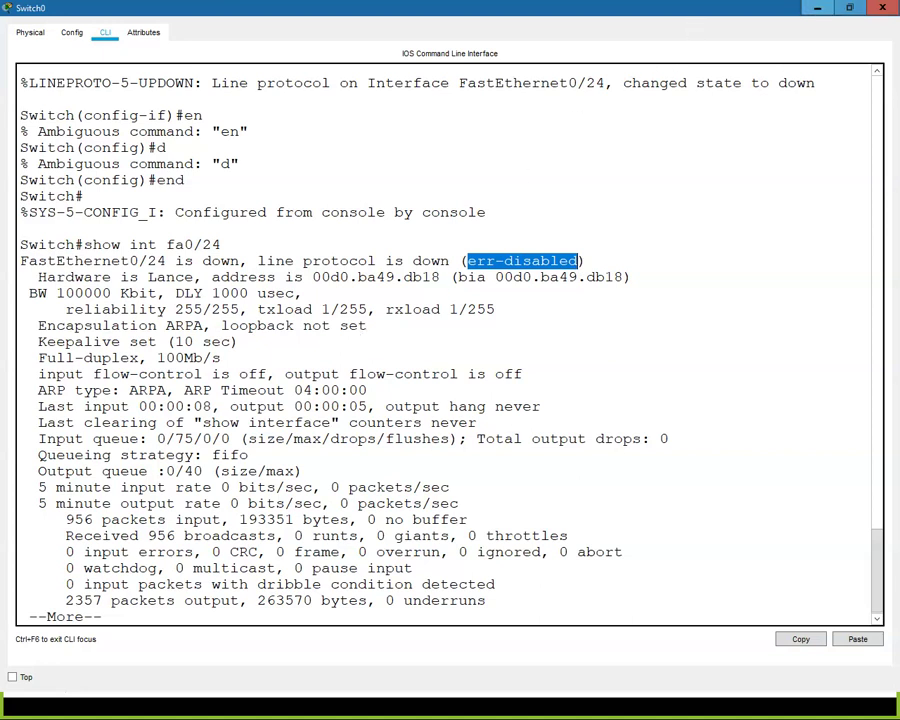
left_click(884, 12)
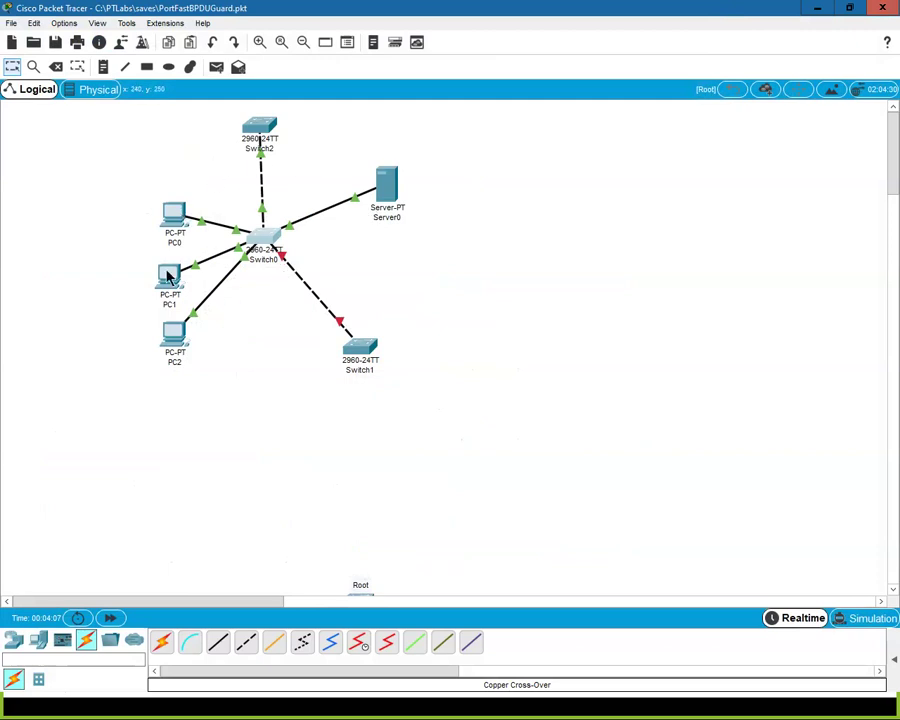
double_click(582, 12)
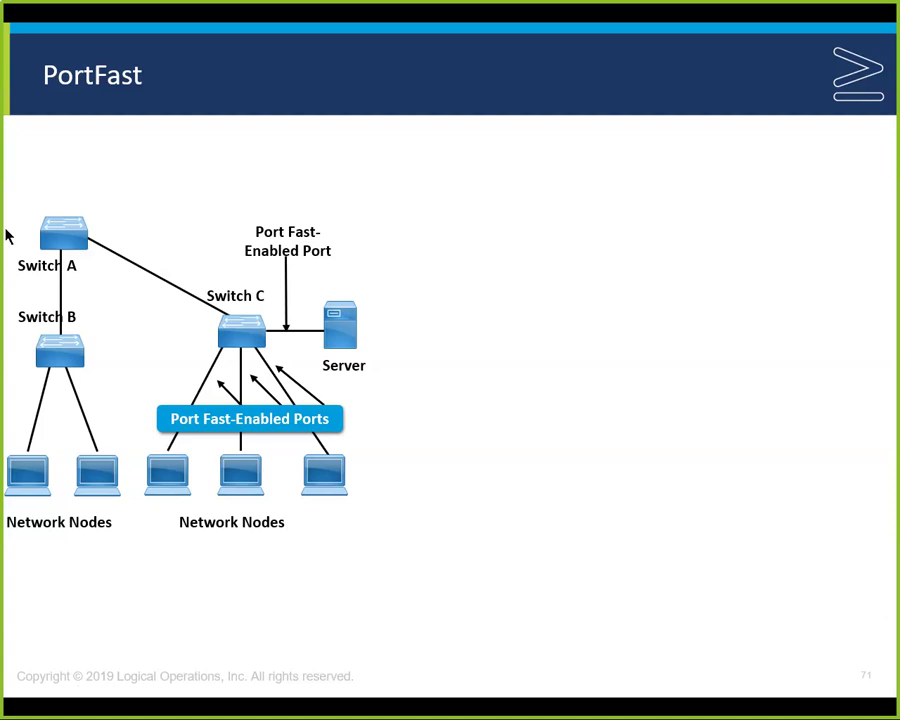
left_click(587, 226)
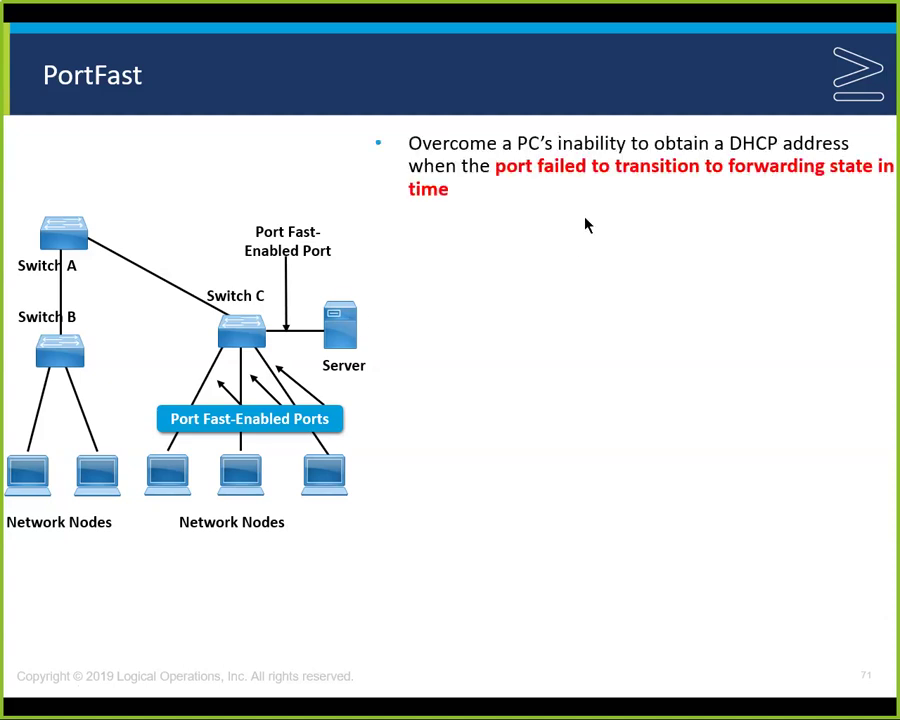